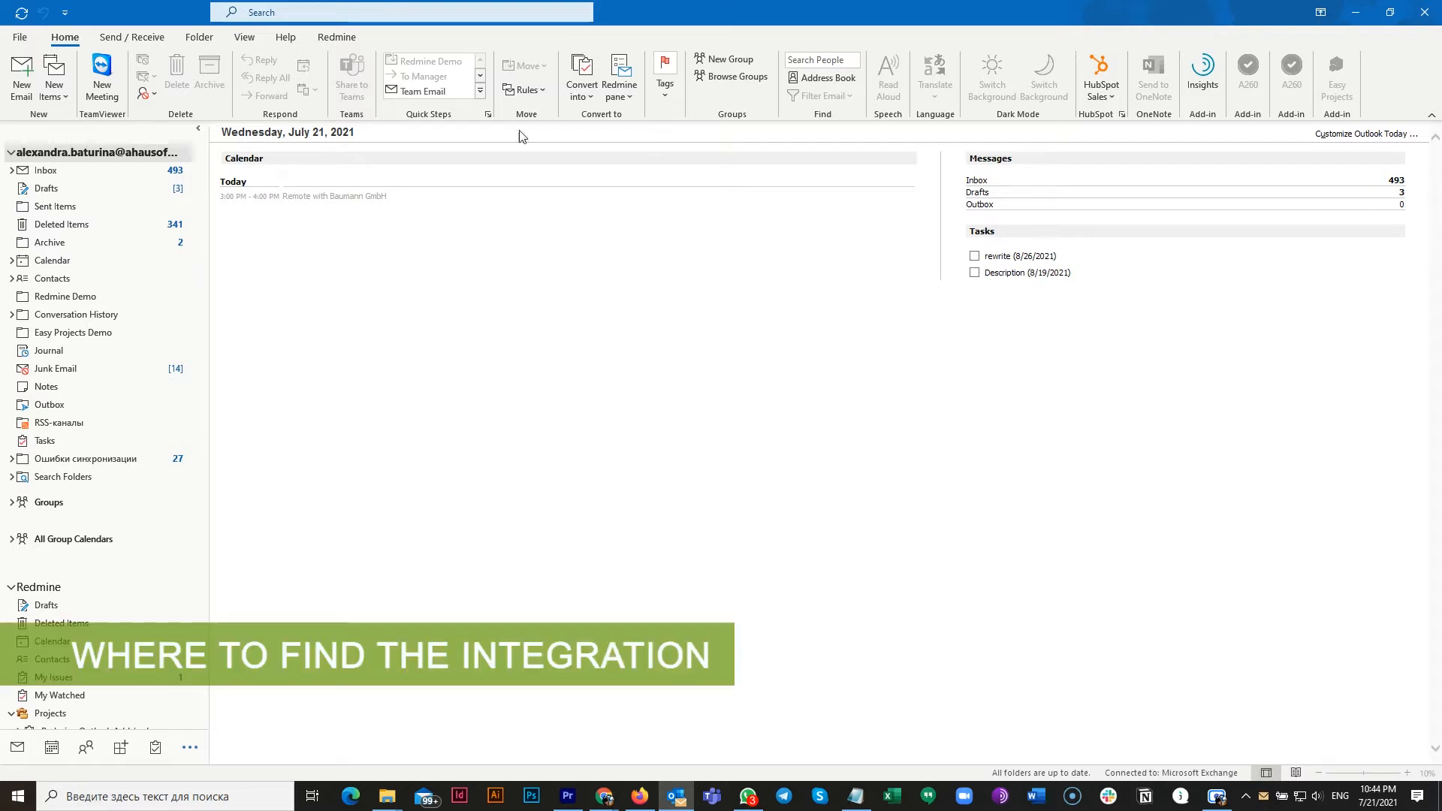
Convert the email "Include .pdf as an attachment" from the Redmine Demo folder into a Redmine issue
click(342, 42)
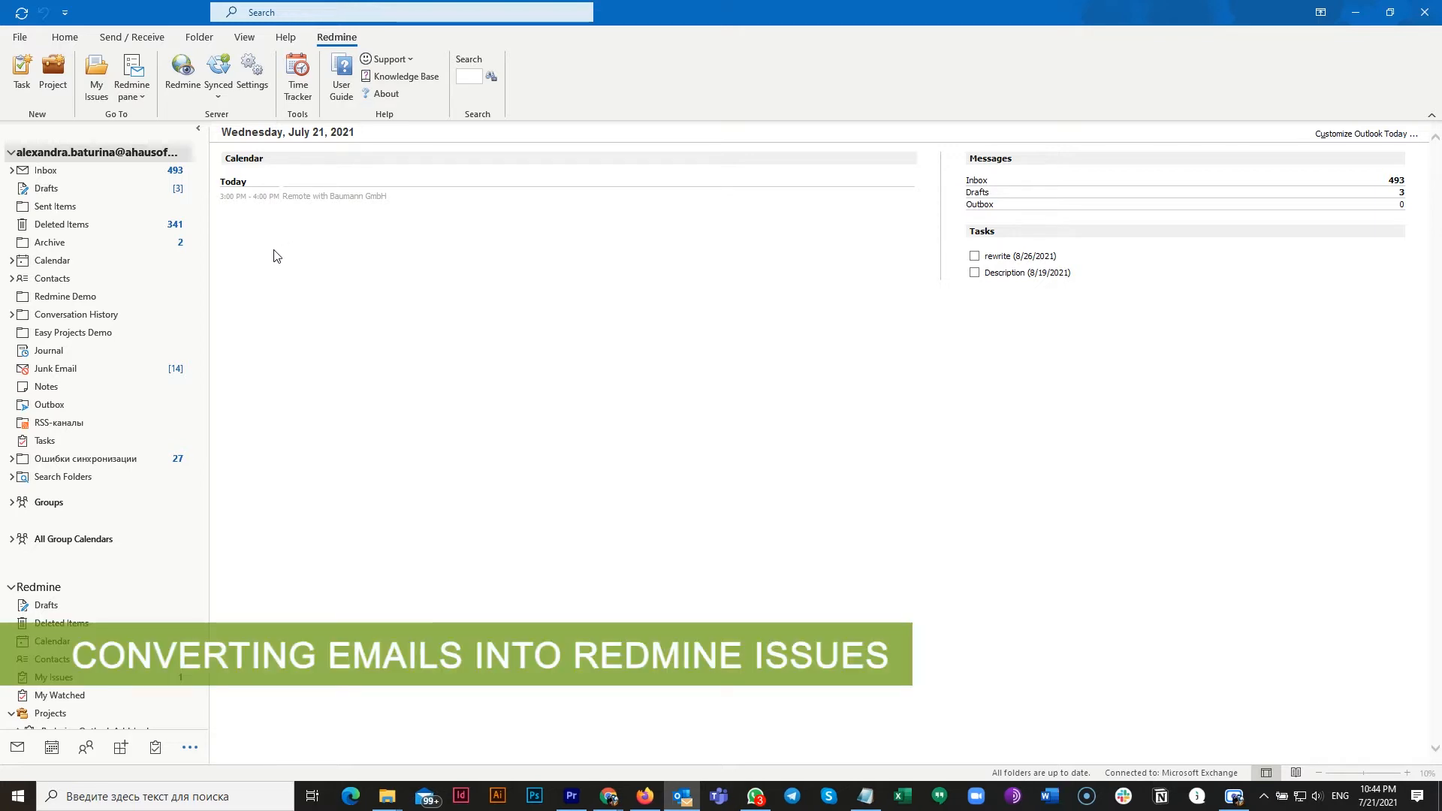
click(102, 297)
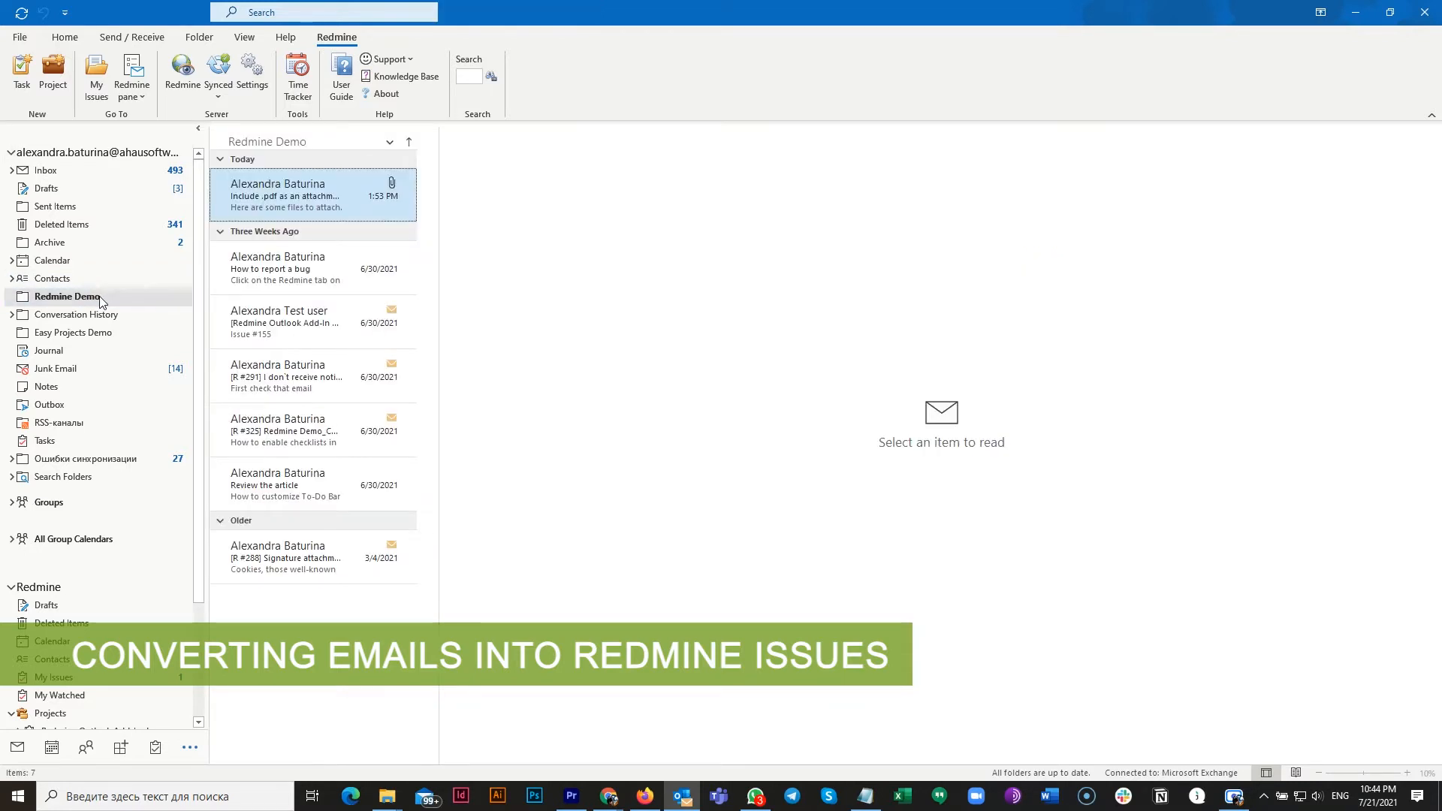
right_click(346, 193)
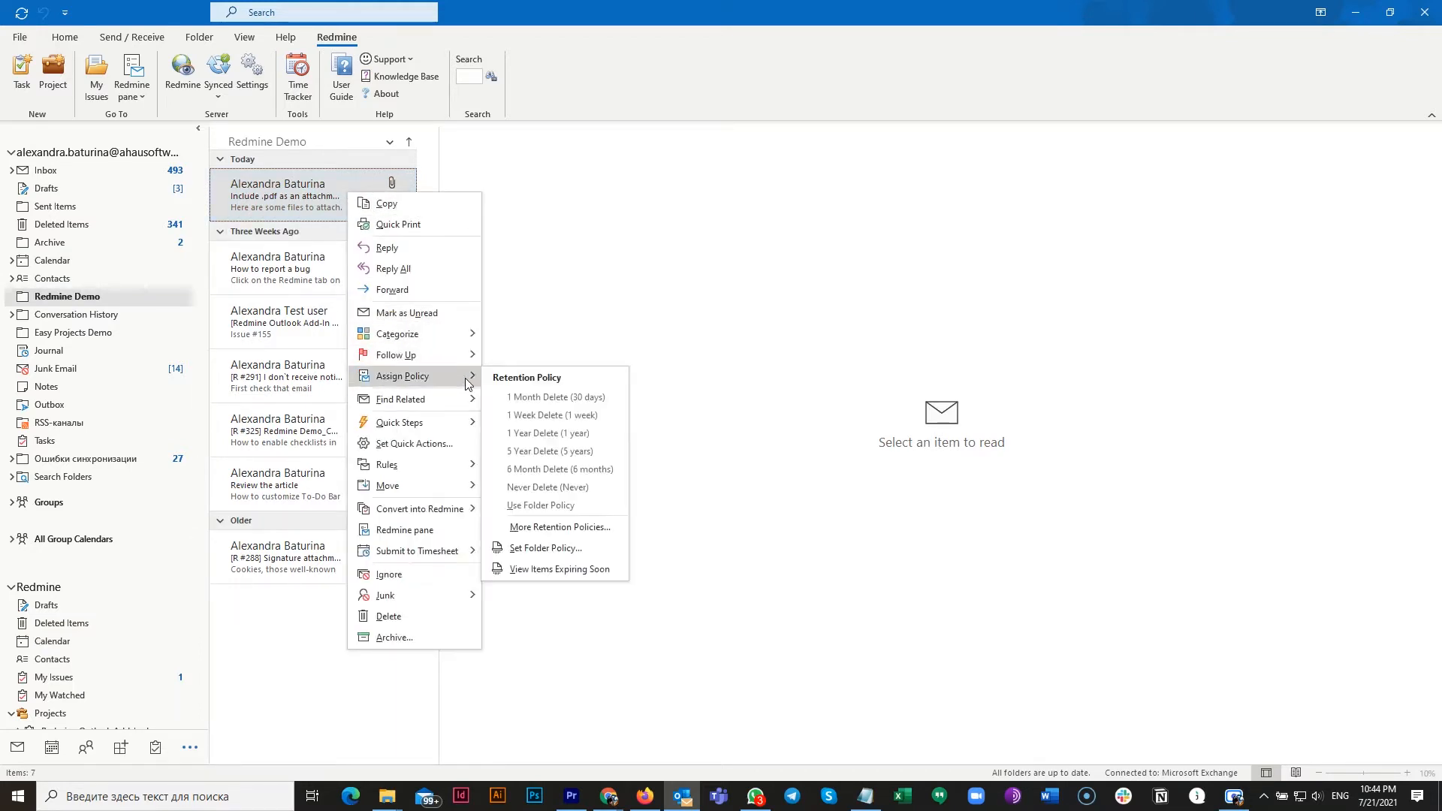
mouse_move(441, 517)
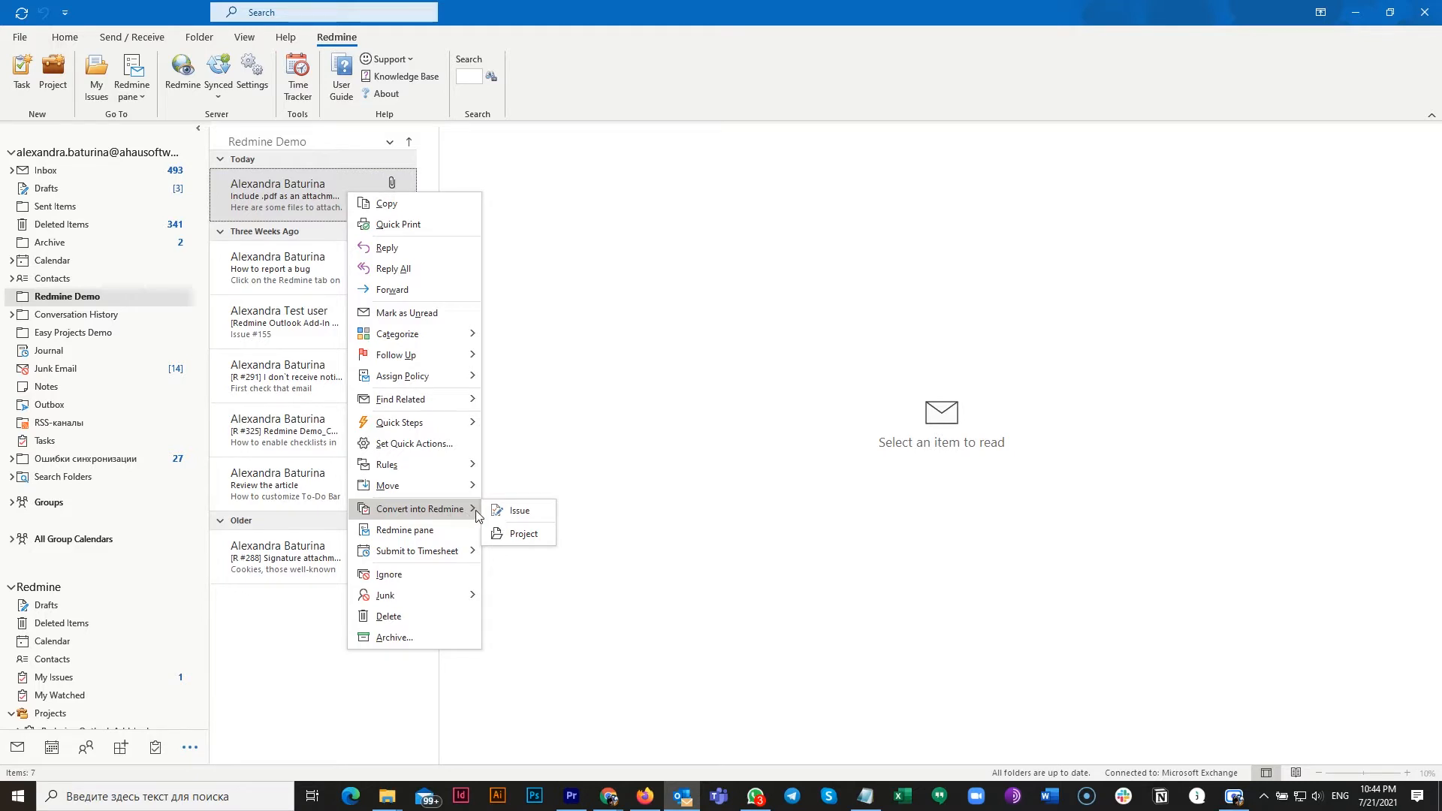
click(545, 514)
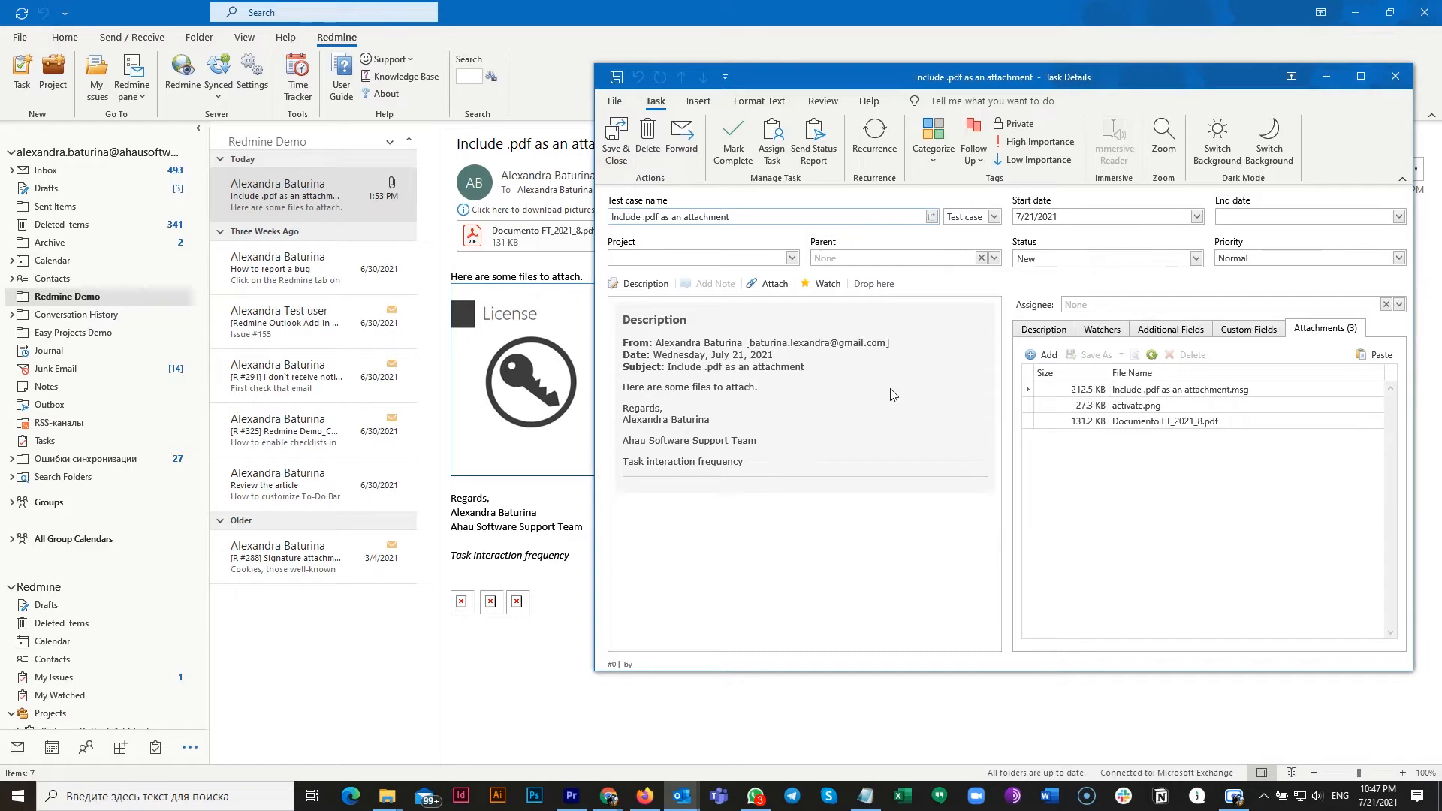
Set the issue's project to Redmine Outlook Add-In demo and assign the issue to the test user
drag(755, 218, 606, 223)
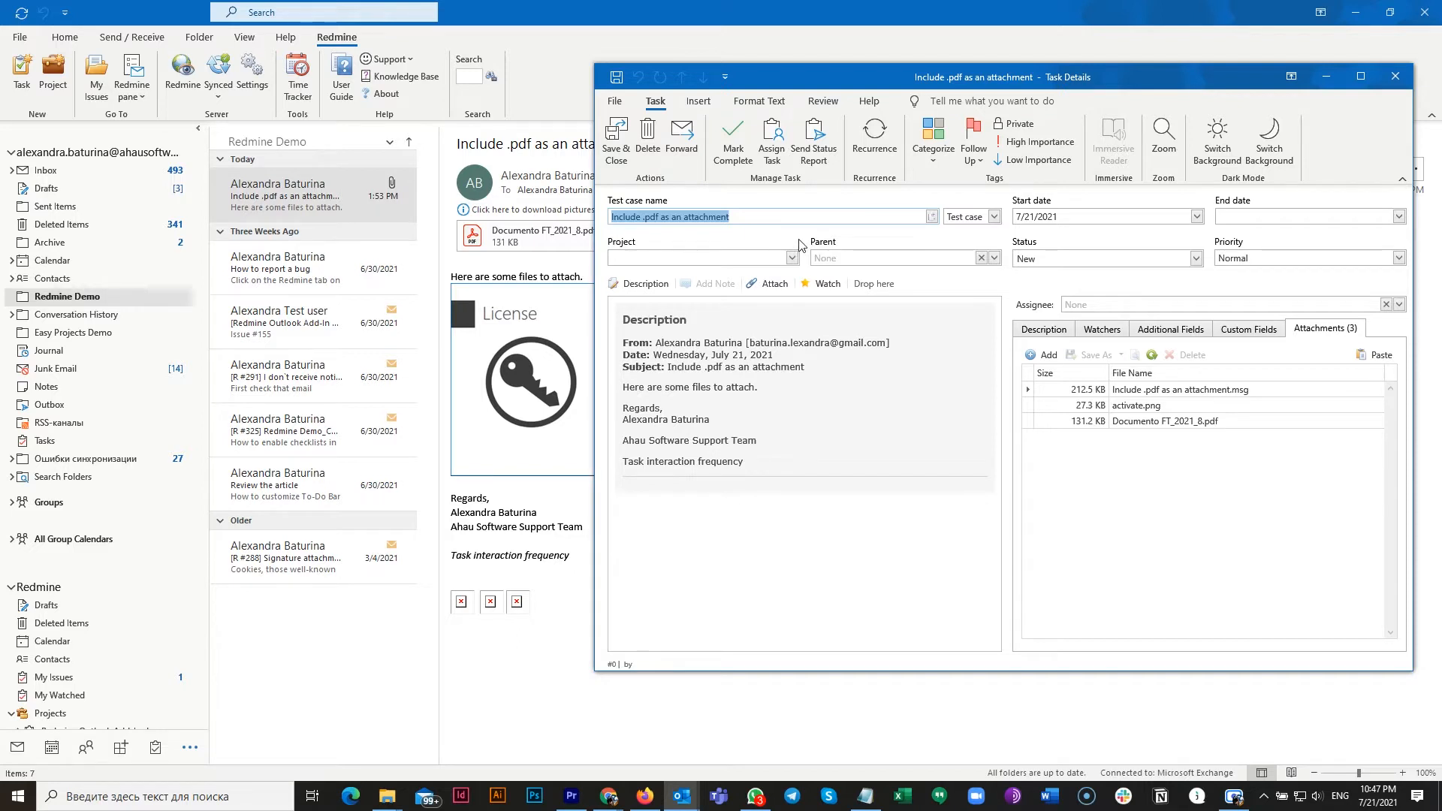
click(793, 258)
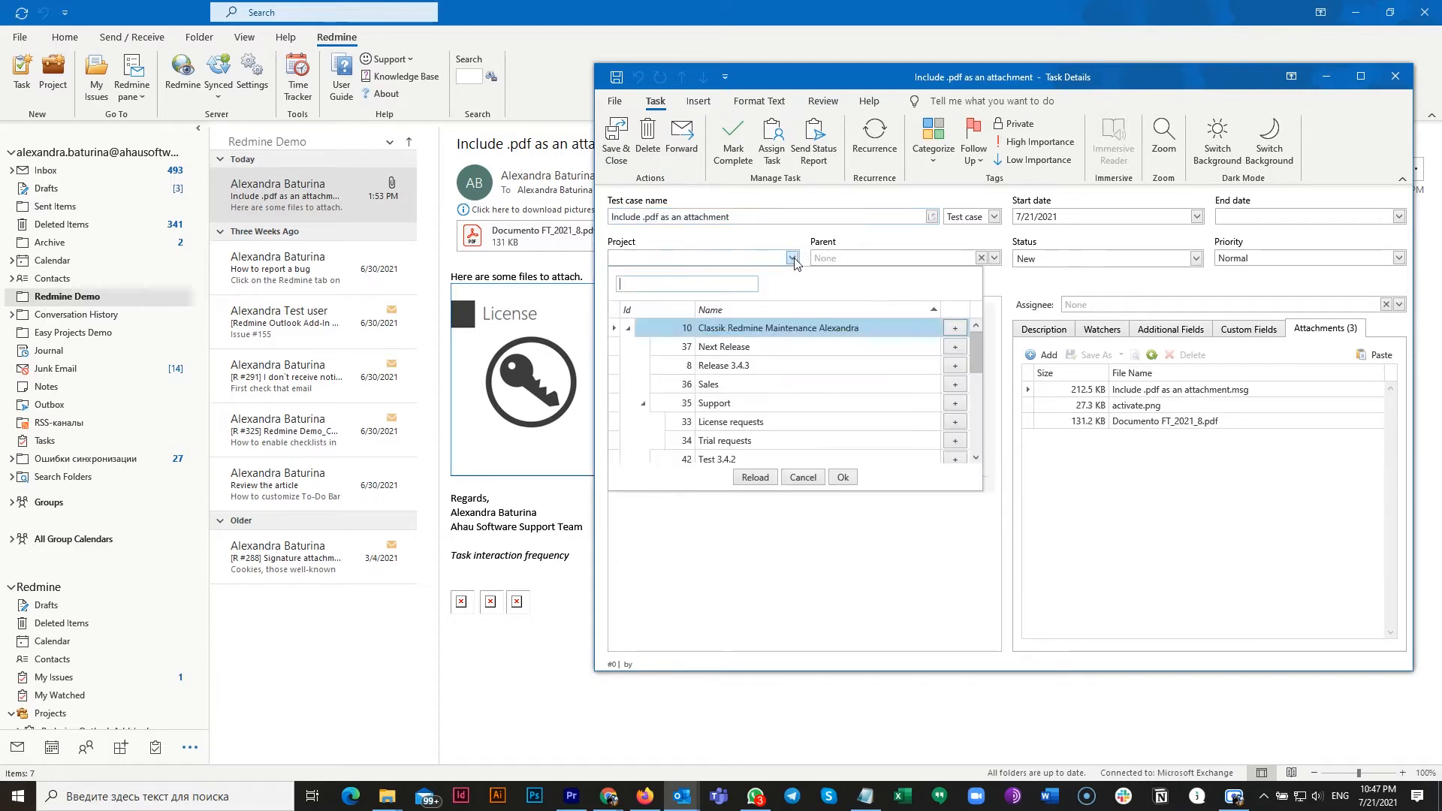
scroll(784, 405, down, 2)
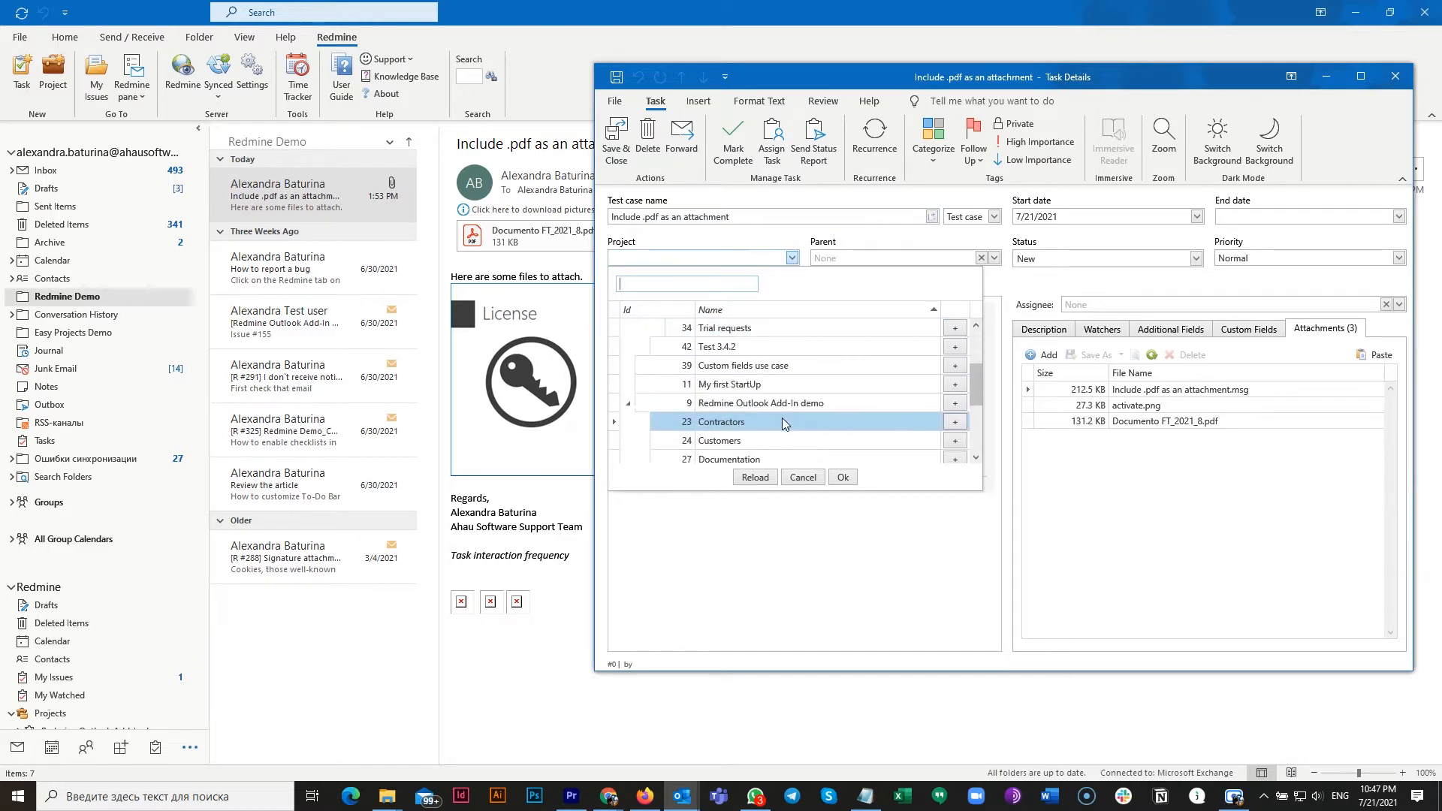
click(794, 406)
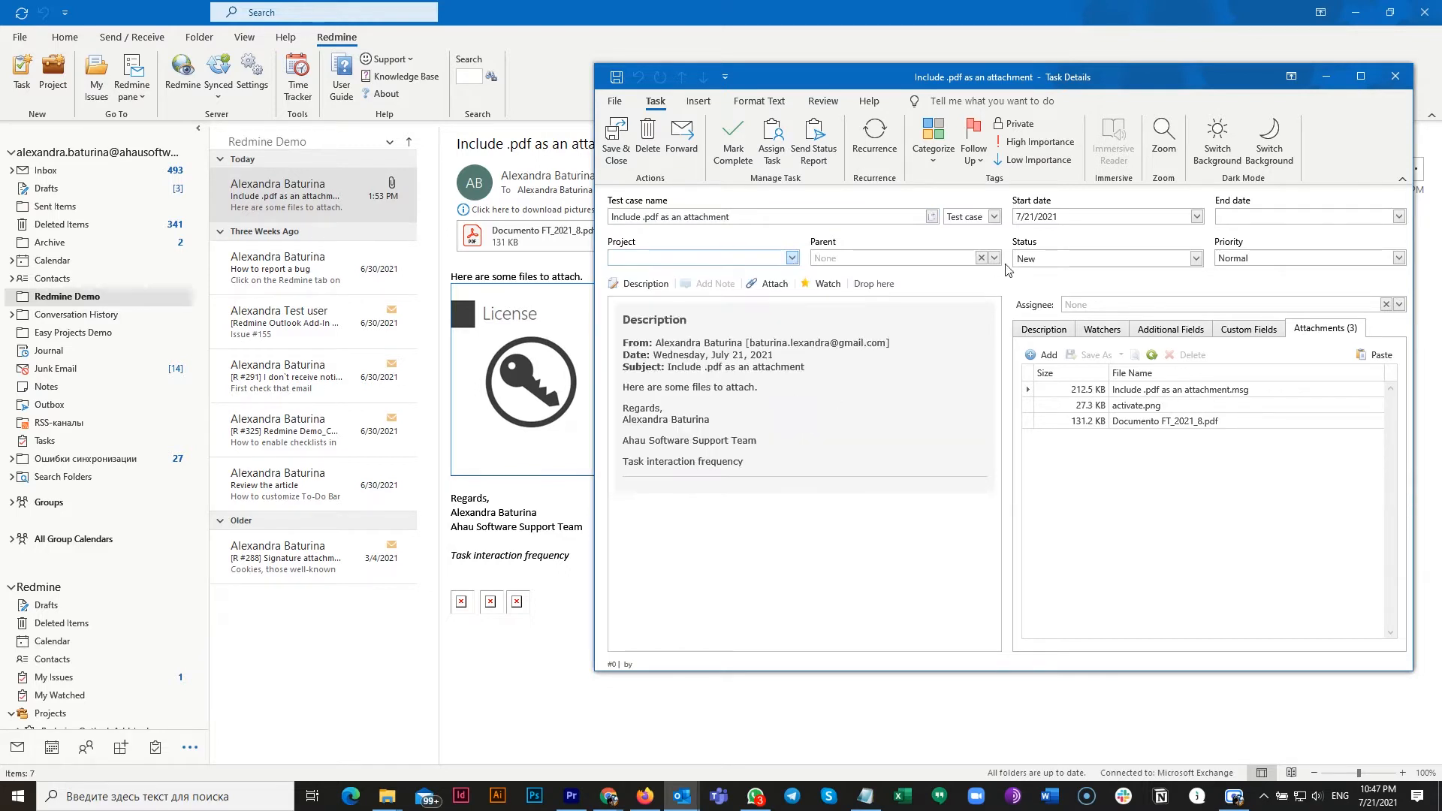
click(996, 218)
click(996, 218)
click(1398, 307)
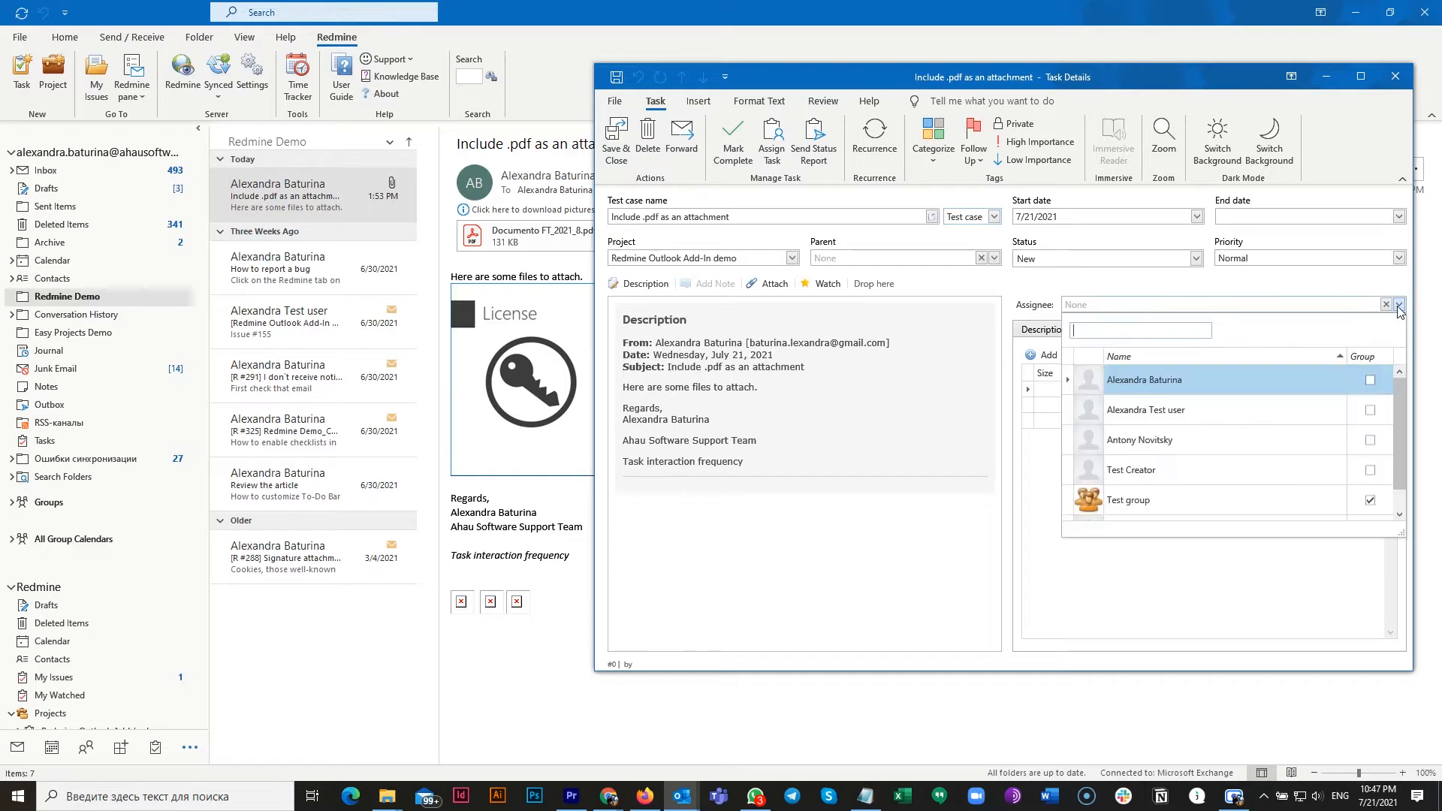
click(1274, 422)
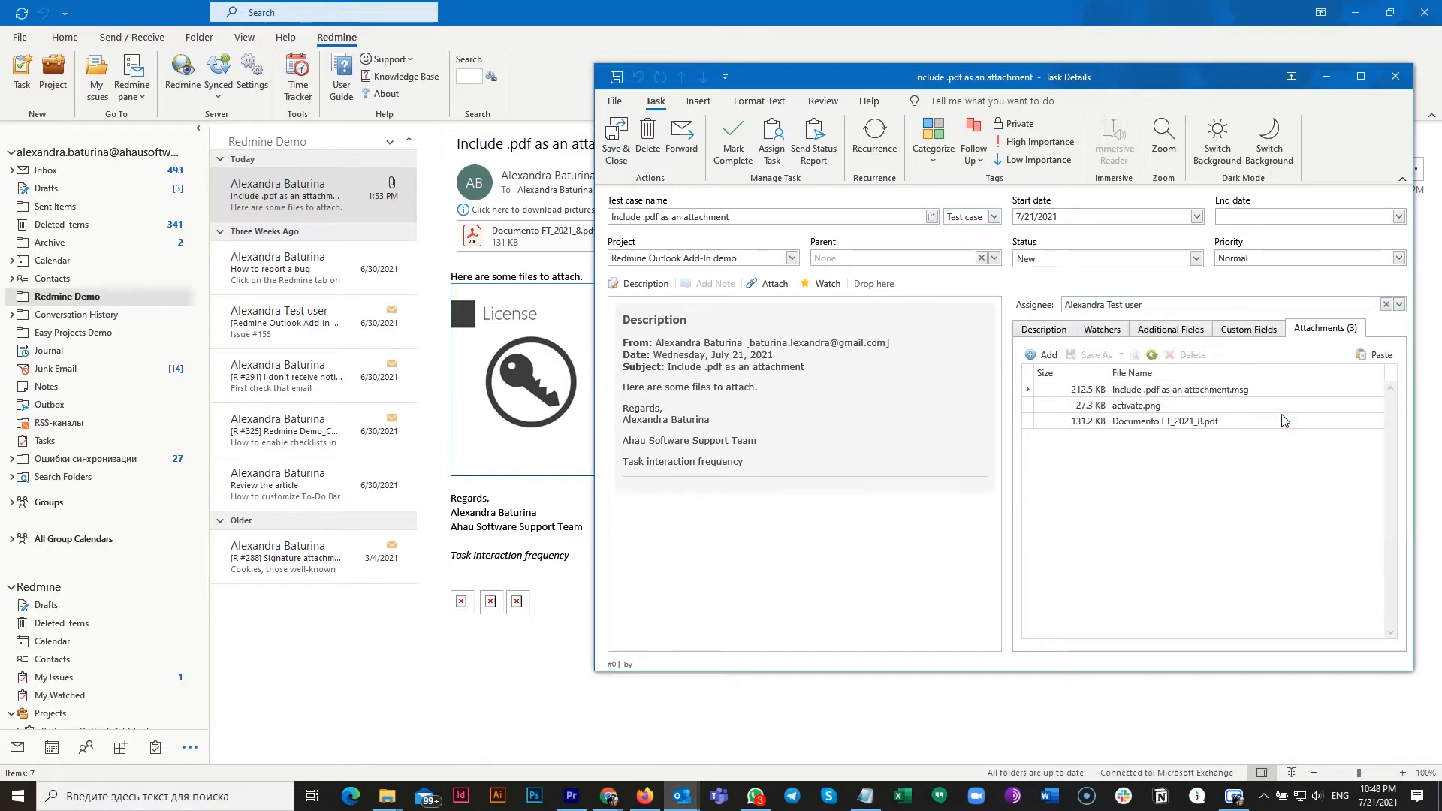
Add "You can type your own things here" to the issue's description and add the test user as a watcher
click(1040, 334)
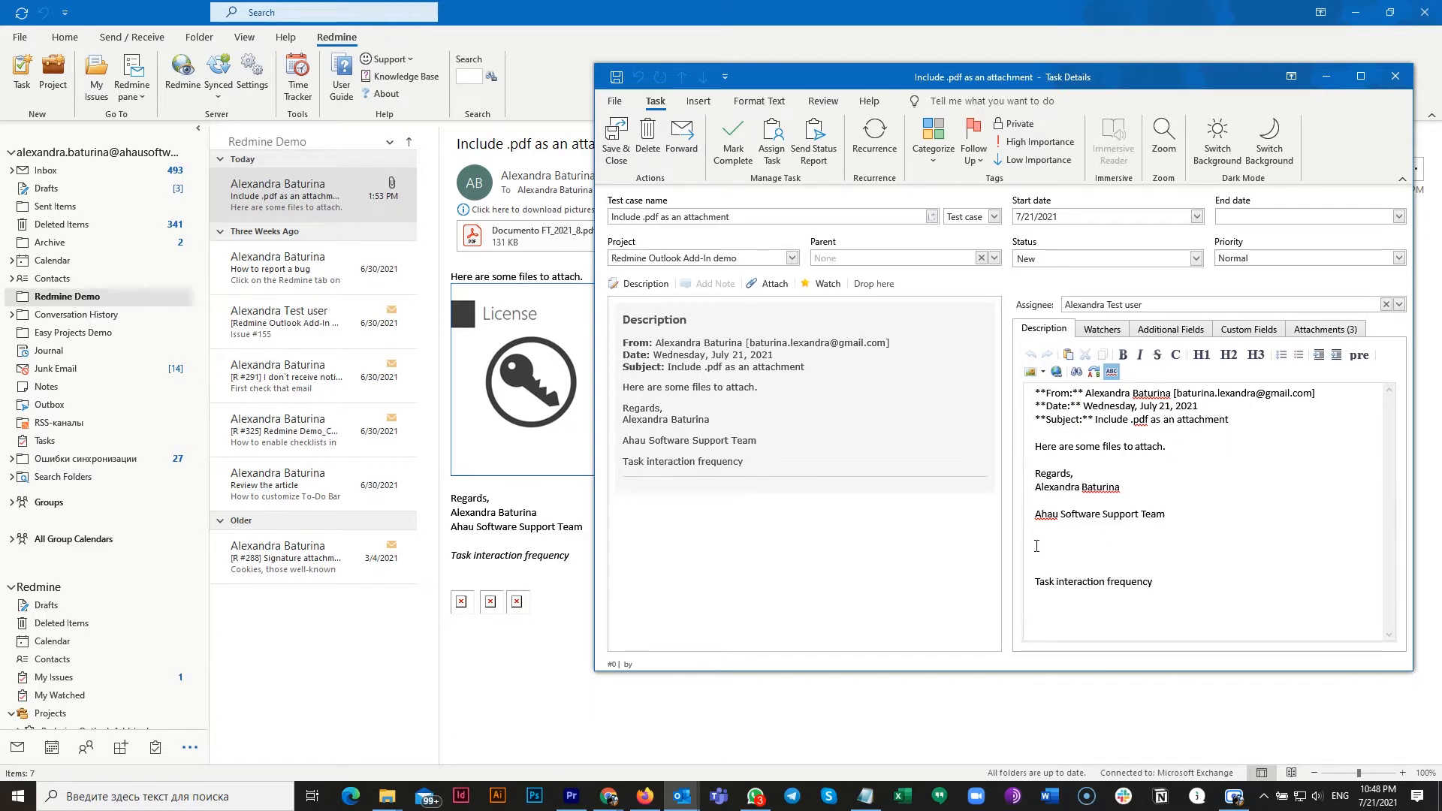
text(Tou can type your own things here)
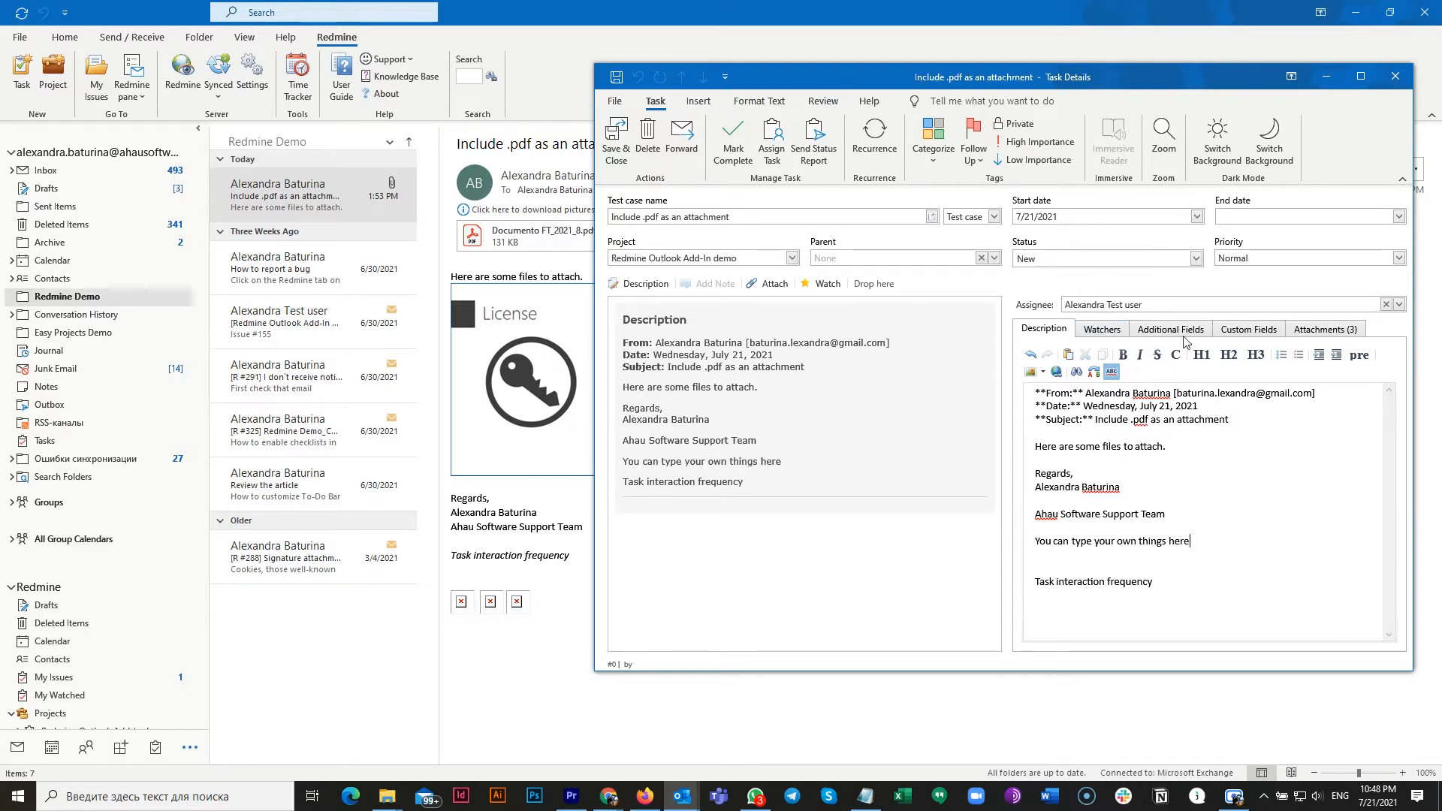
click(1116, 333)
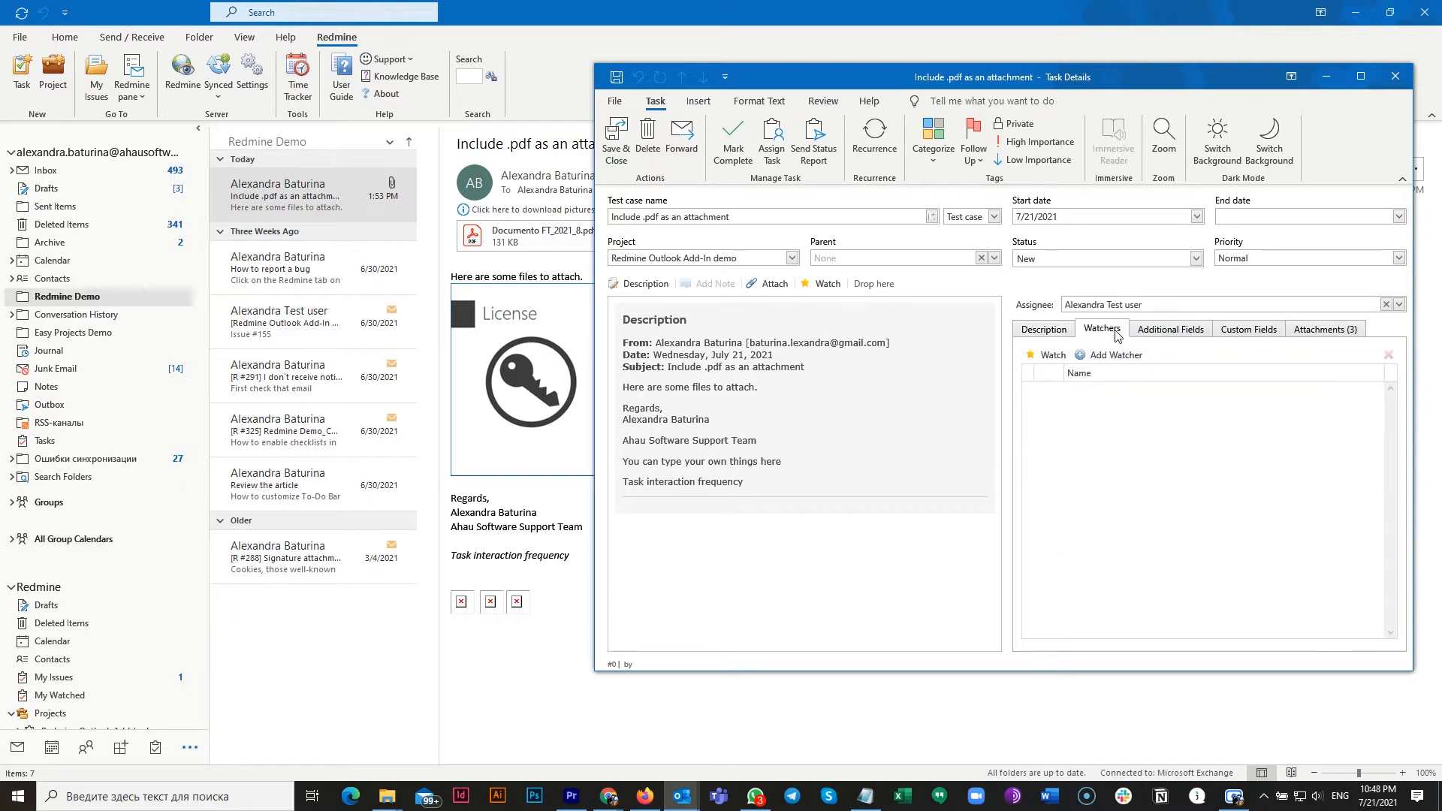
click(1119, 357)
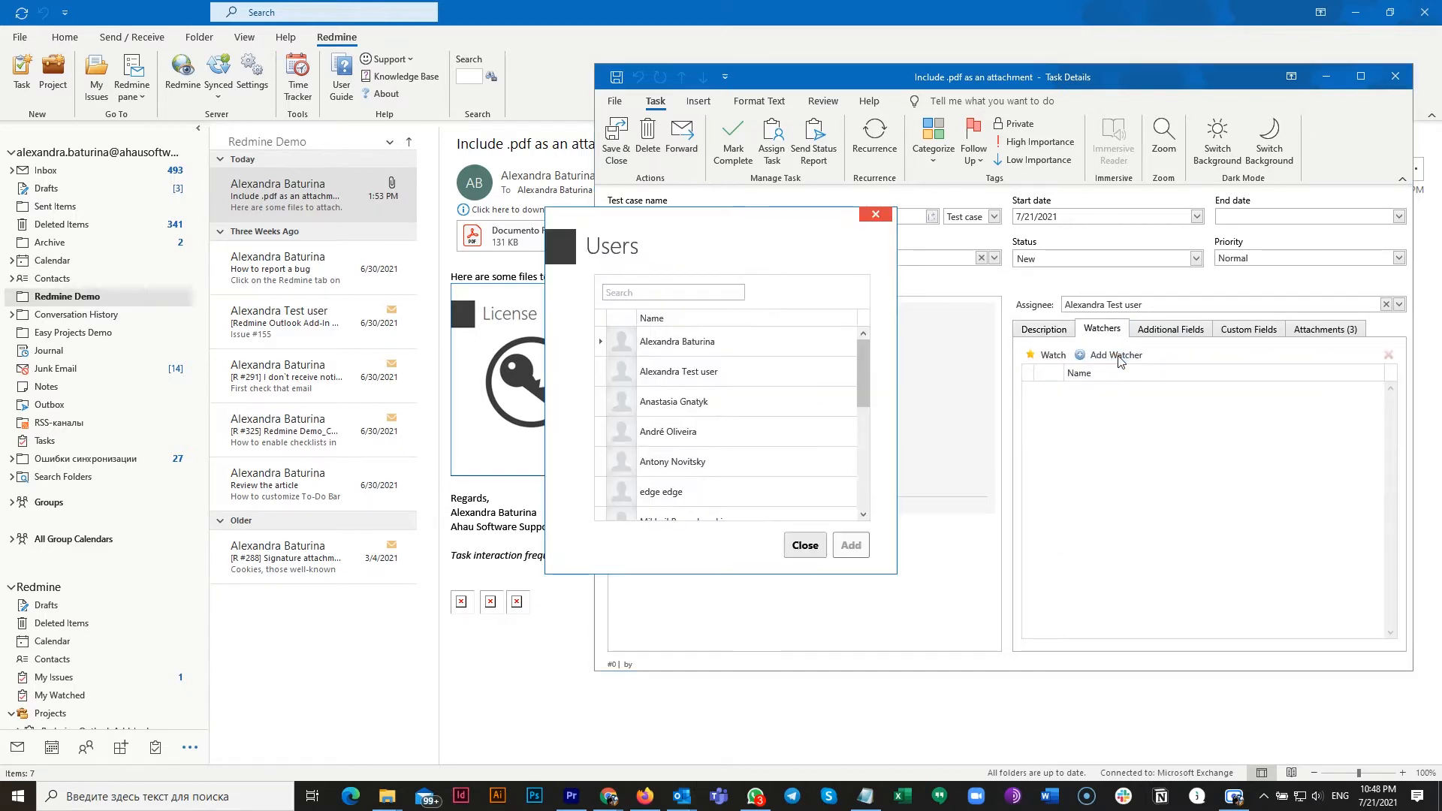
click(693, 371)
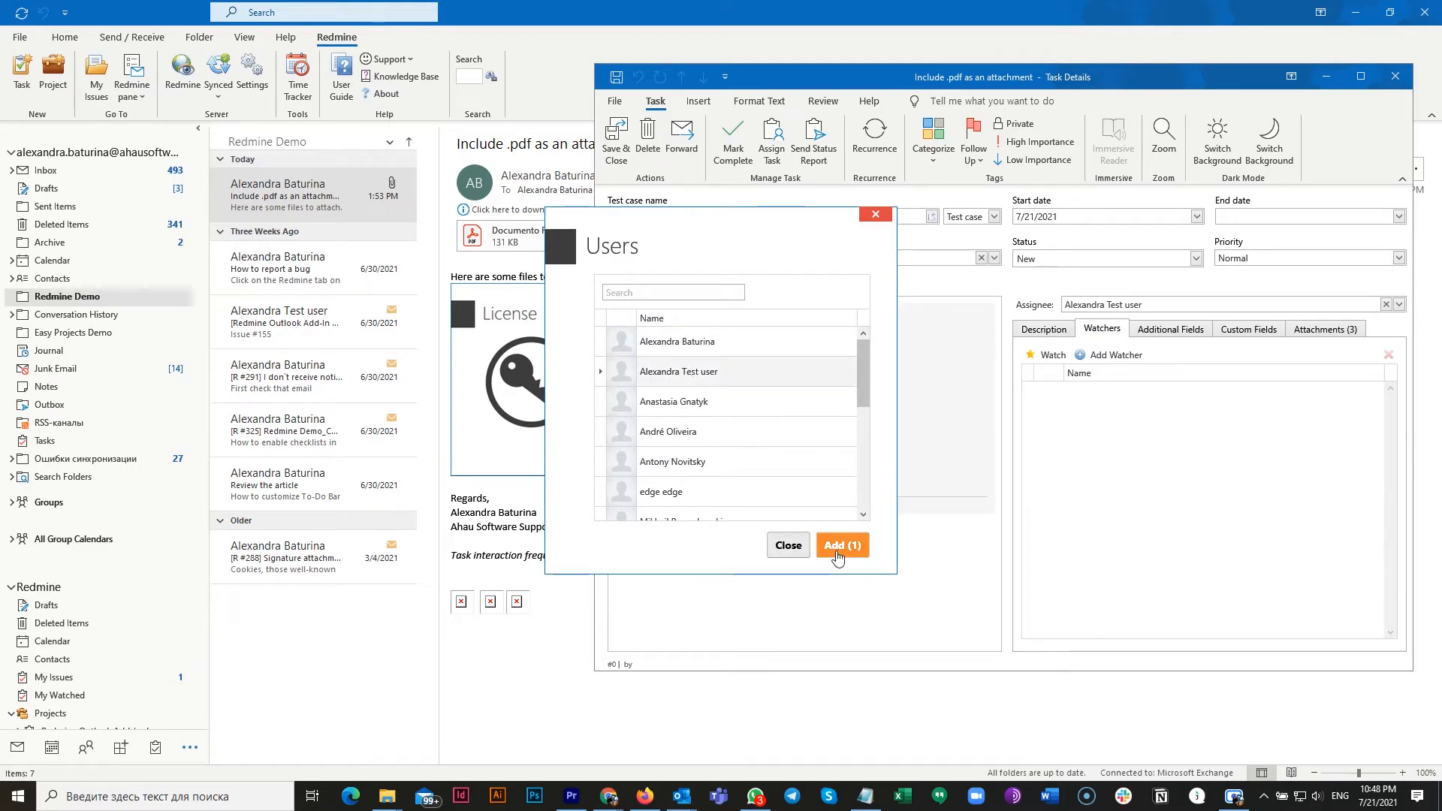
click(838, 552)
Set the issue's end date to 7/21/2021 in its additional fields
click(1185, 338)
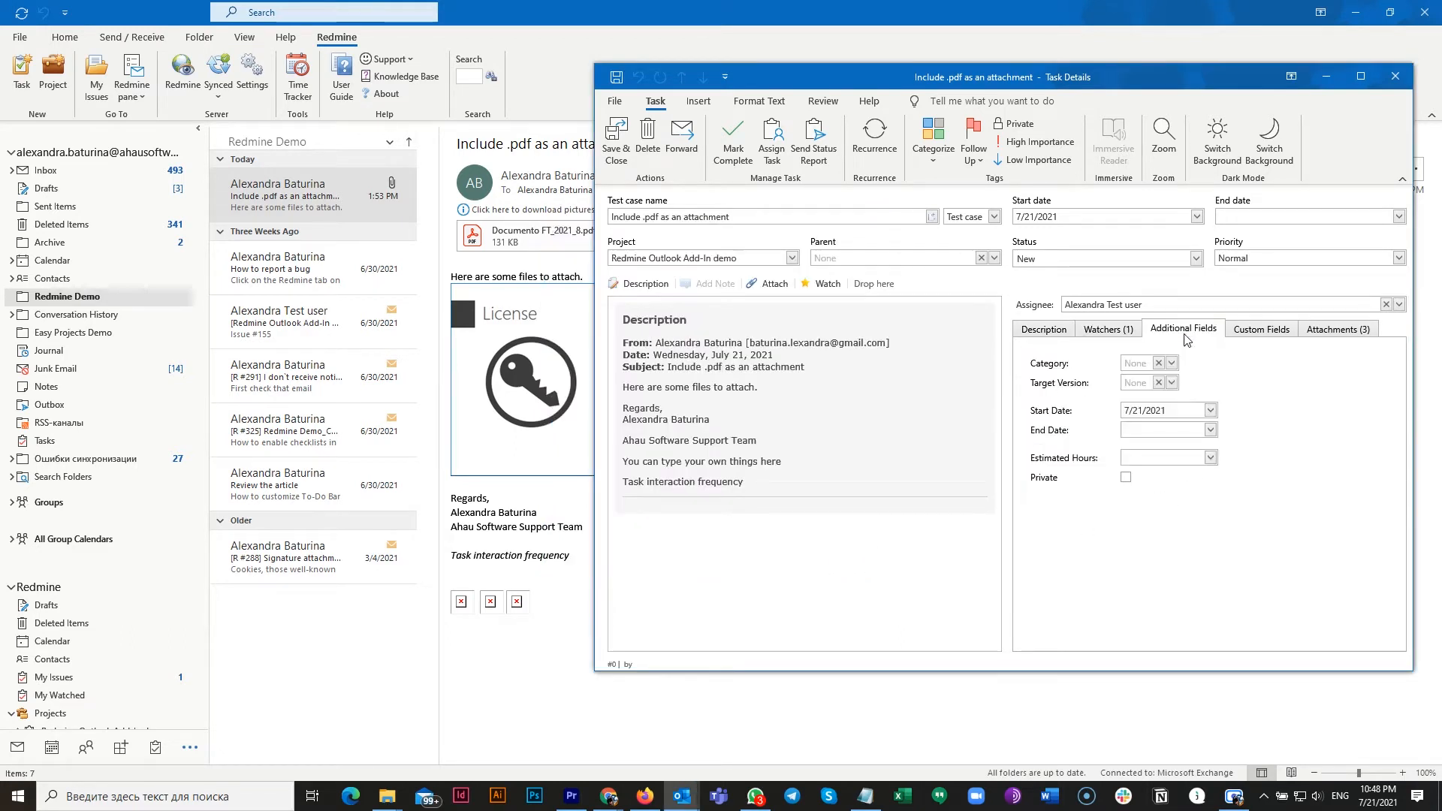
click(1211, 431)
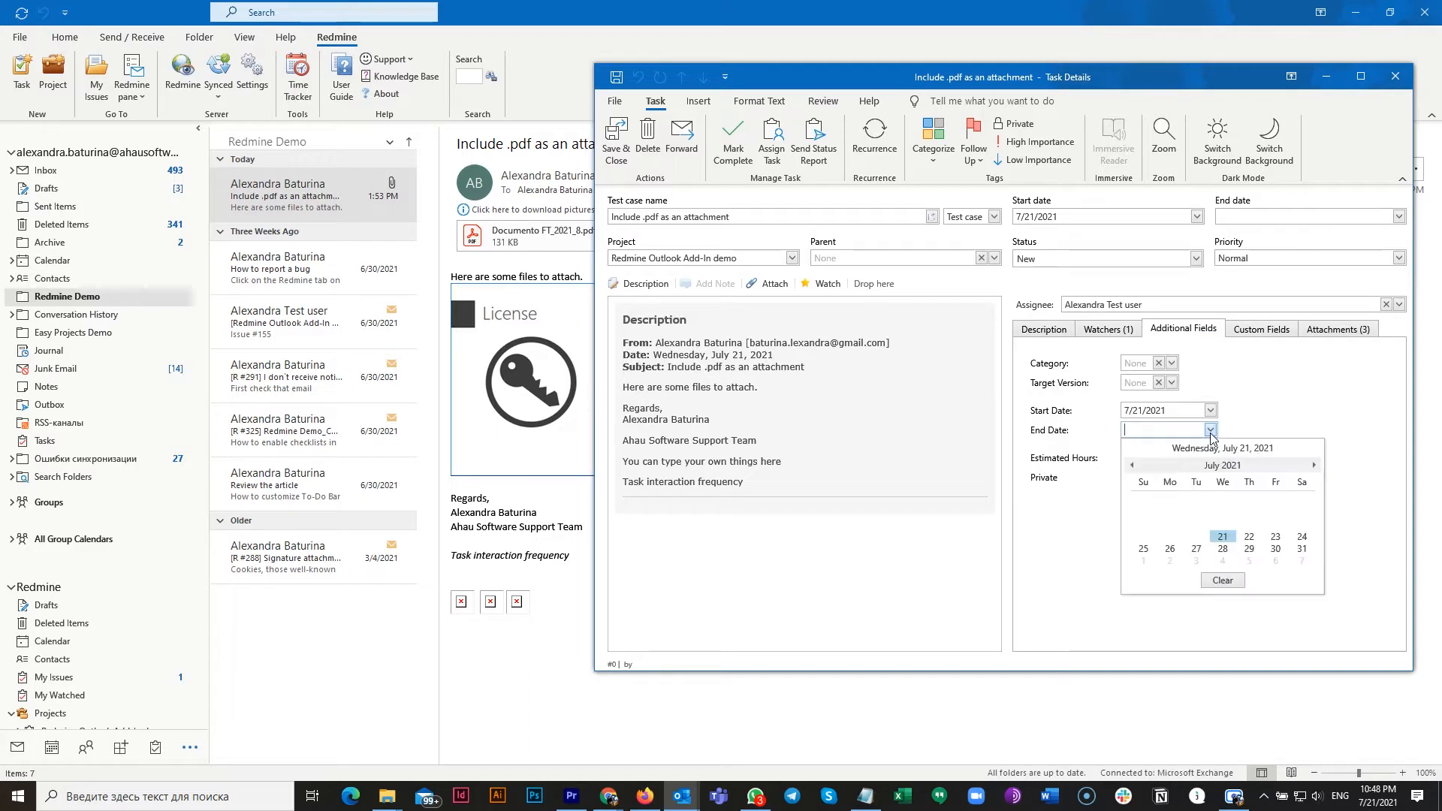
click(1226, 537)
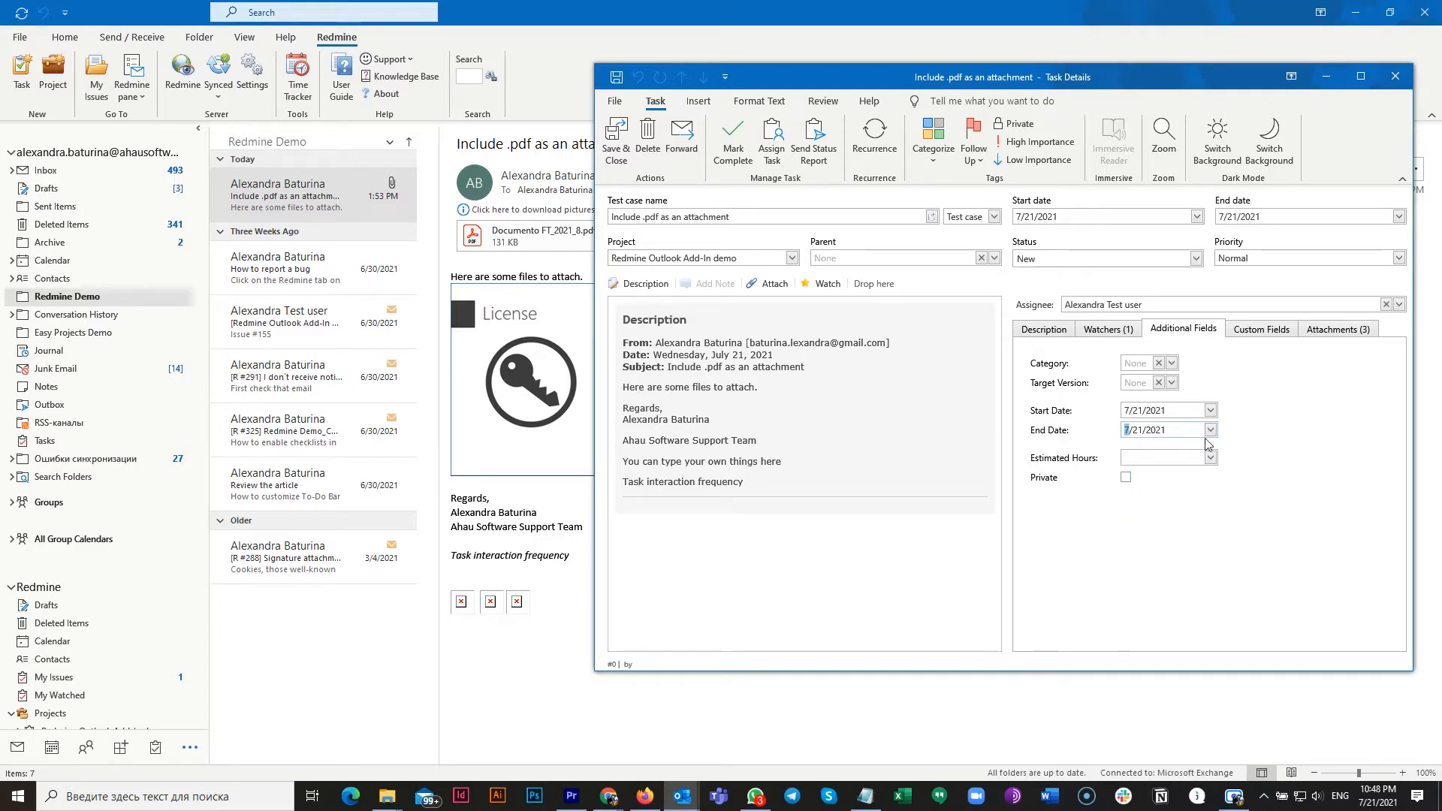
Fill in the custom fields with start time 13:00 and end time 13:15
click(1264, 336)
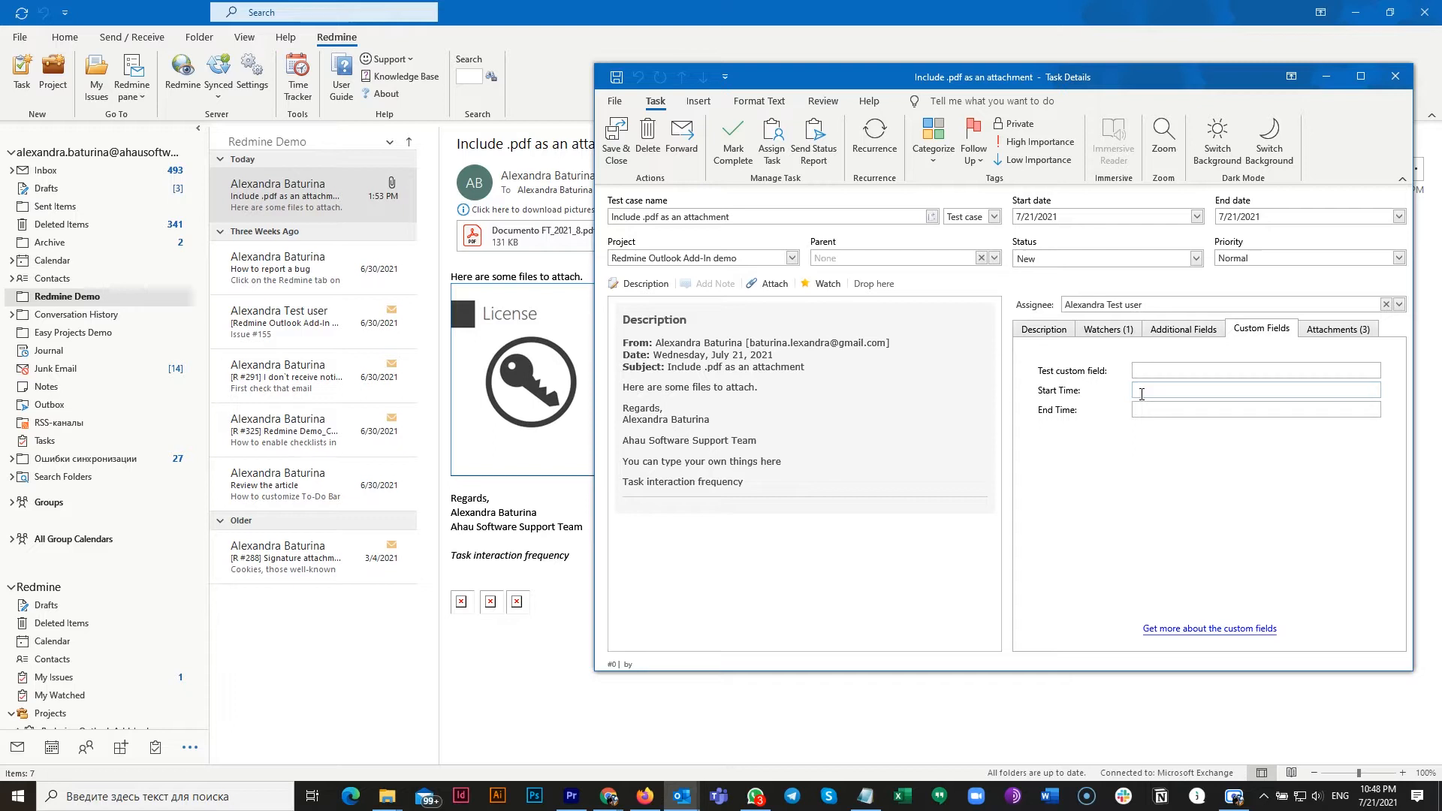
text(13)
text(^)
text(00)
click(1156, 415)
text(13^)
key(BackSpace)
text(:15)
Preview the attached message "Include .pdf as an attachment.msg", then save and close the issue
click(1347, 331)
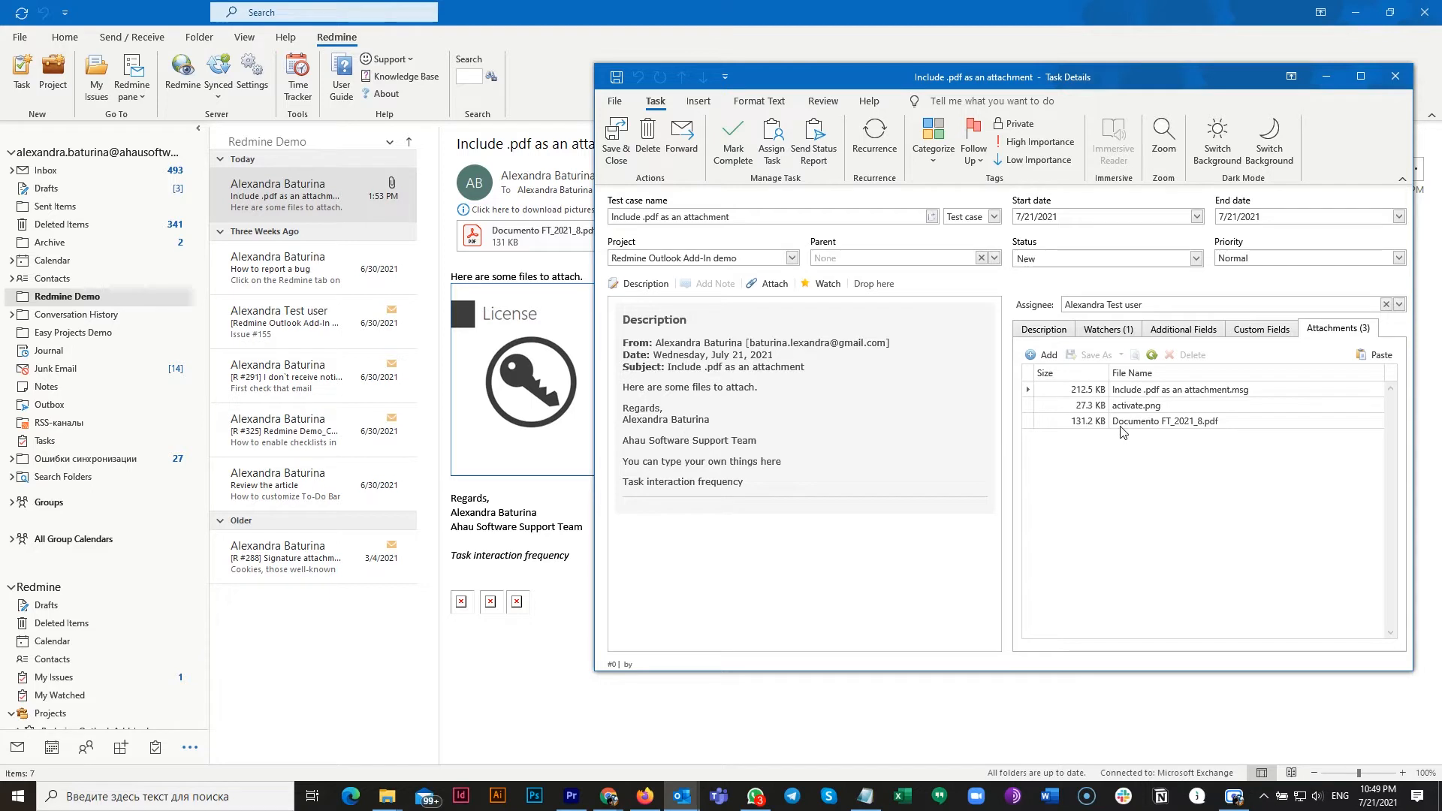
double_click(1203, 394)
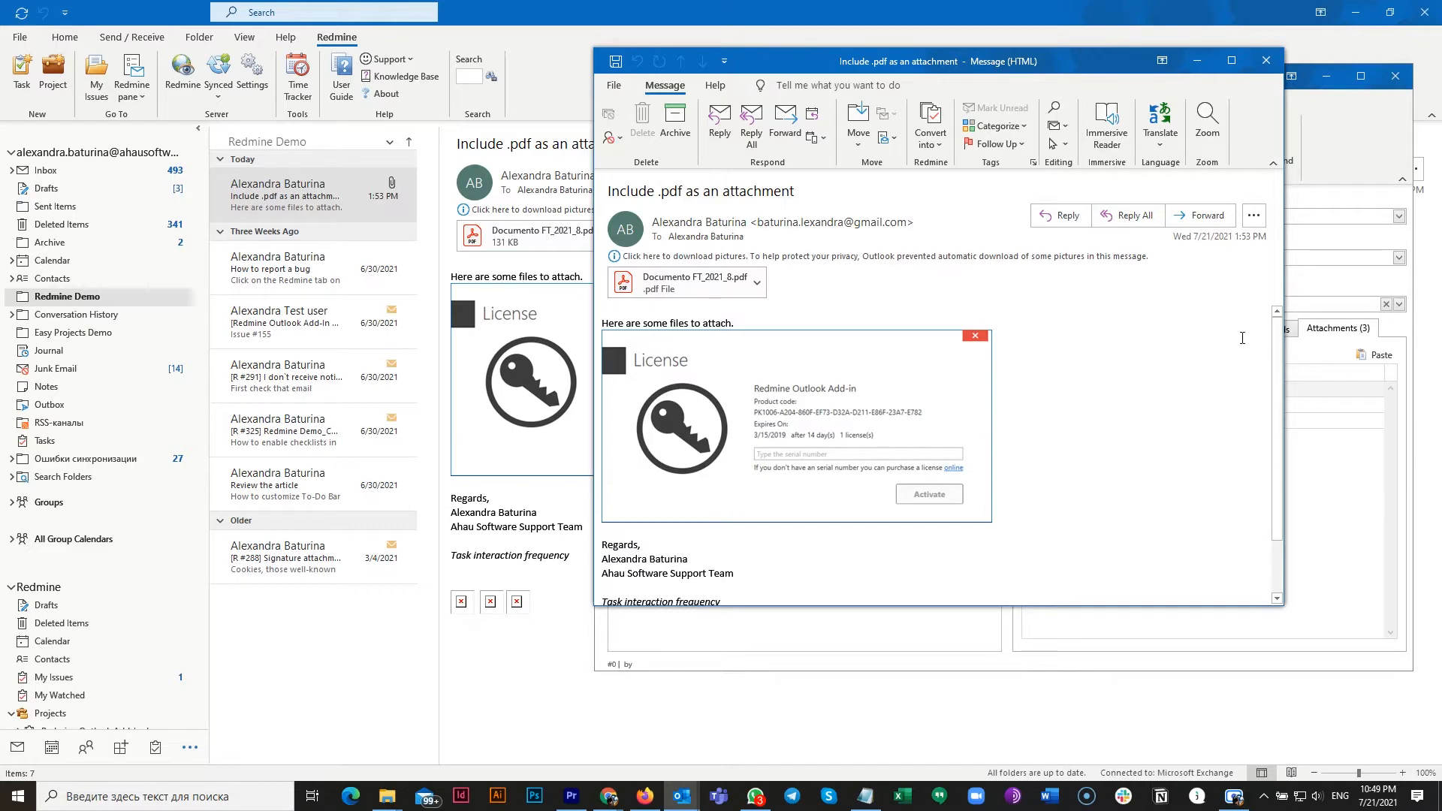
click(1265, 62)
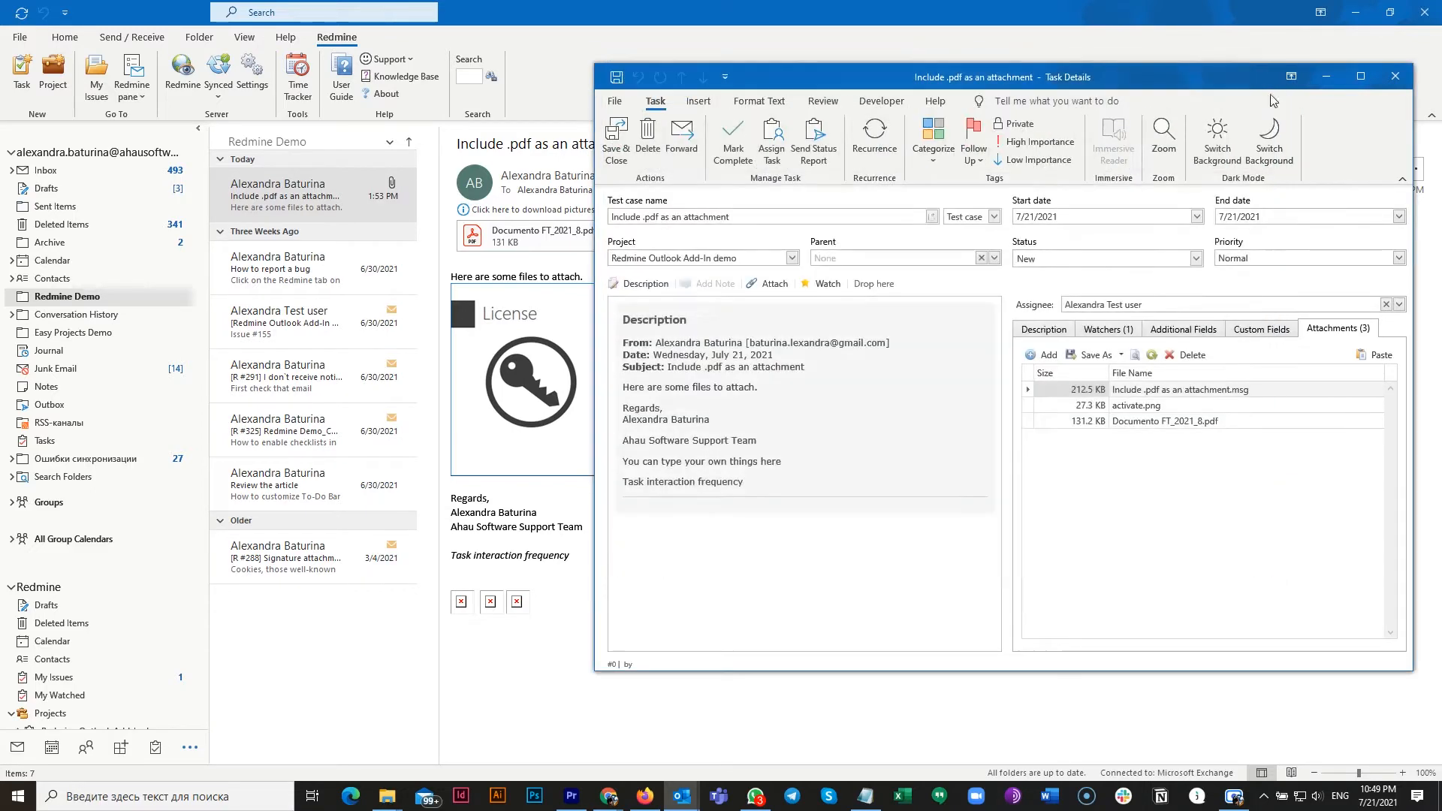
click(619, 142)
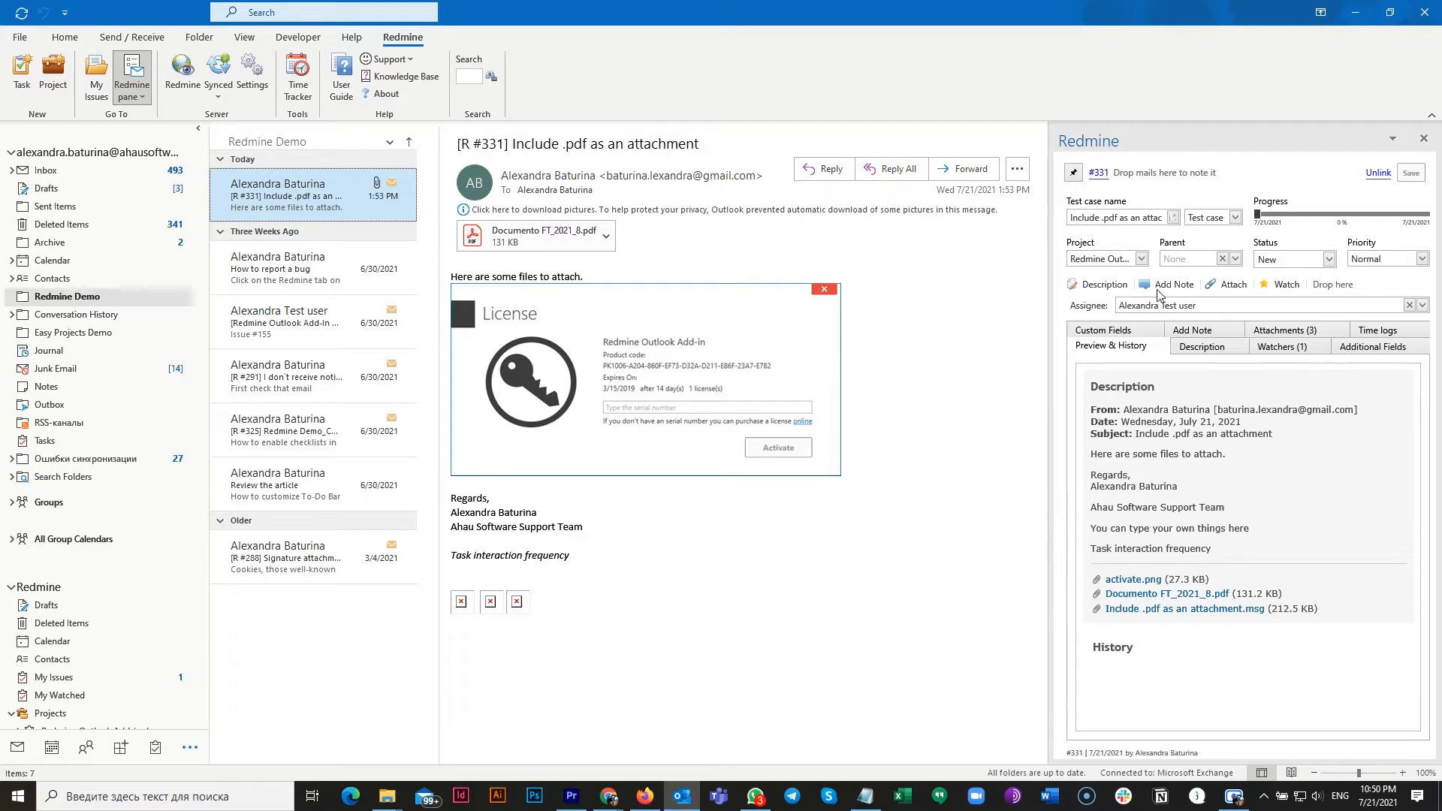
Link the email "How to report a bug" to existing issue 301, Demo script, and save the issue
click(334, 281)
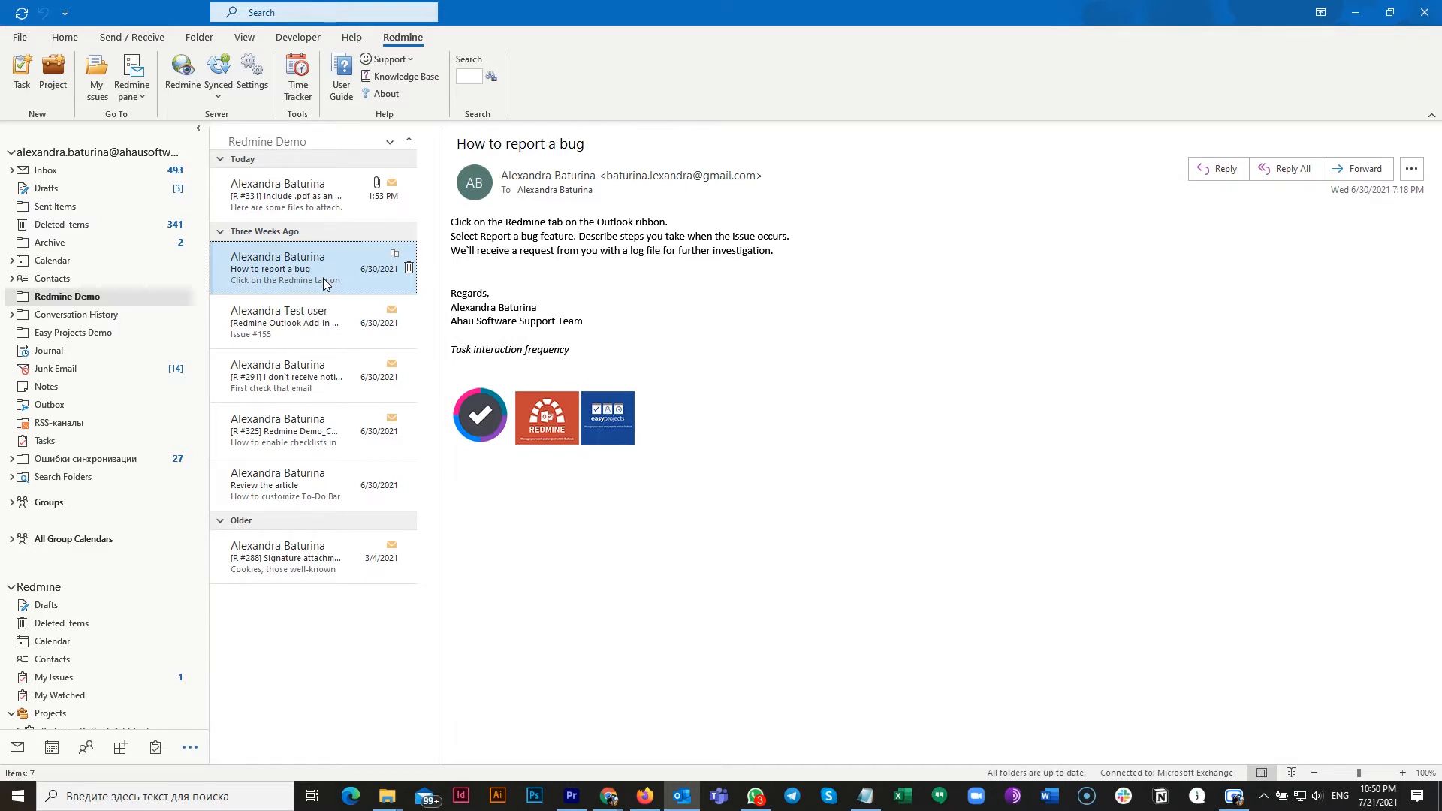
right_click(331, 268)
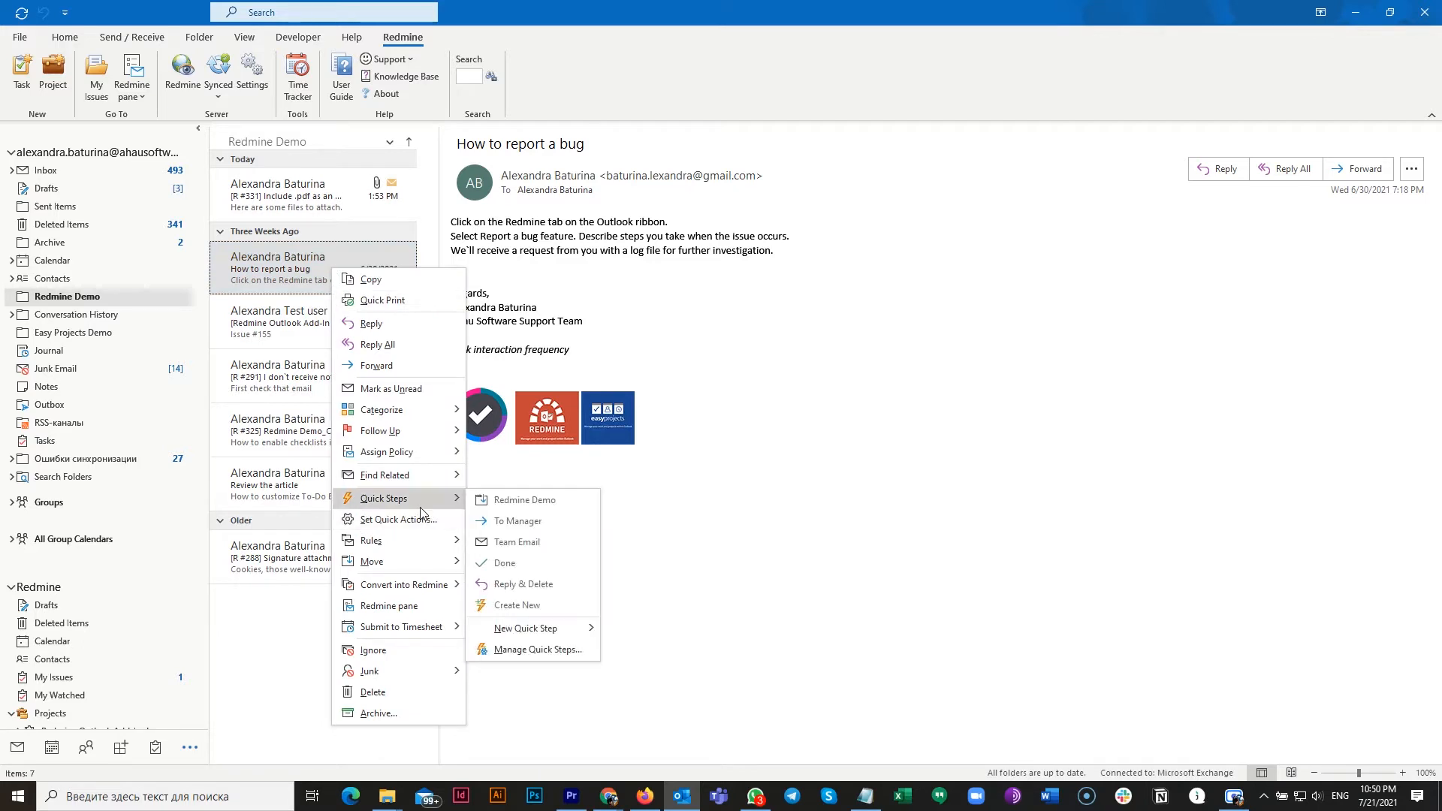
click(413, 610)
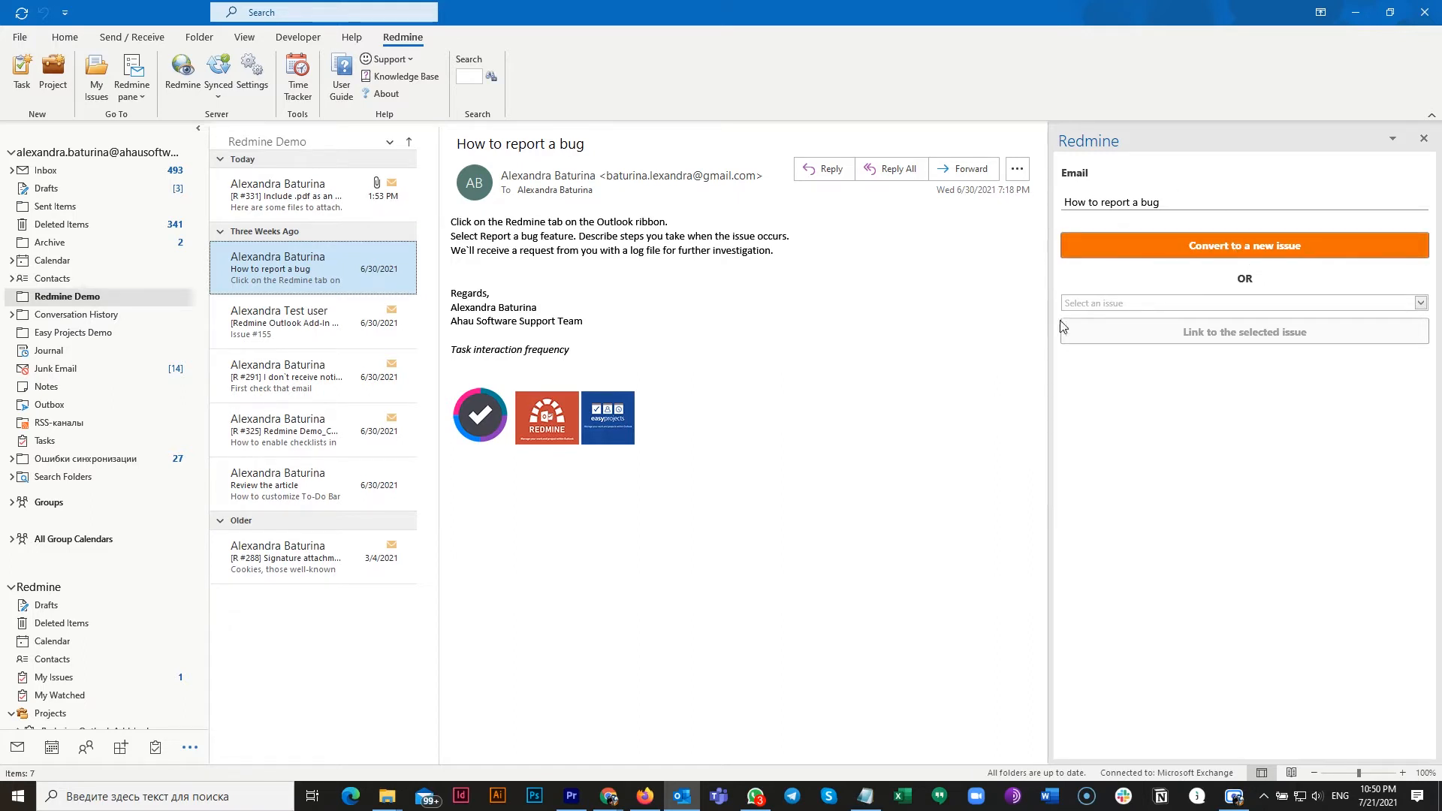
click(1421, 303)
click(1102, 334)
text(301)
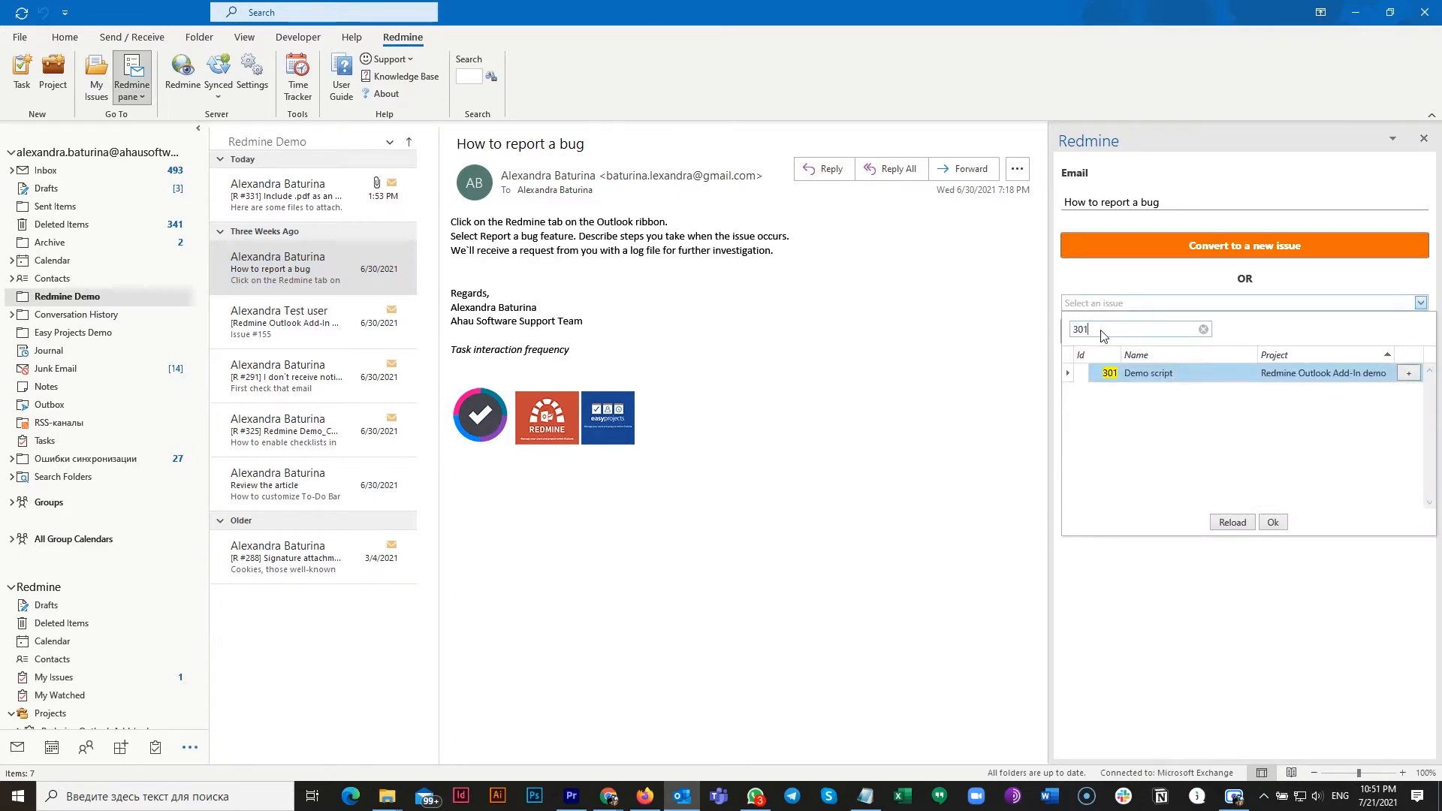
click(1273, 524)
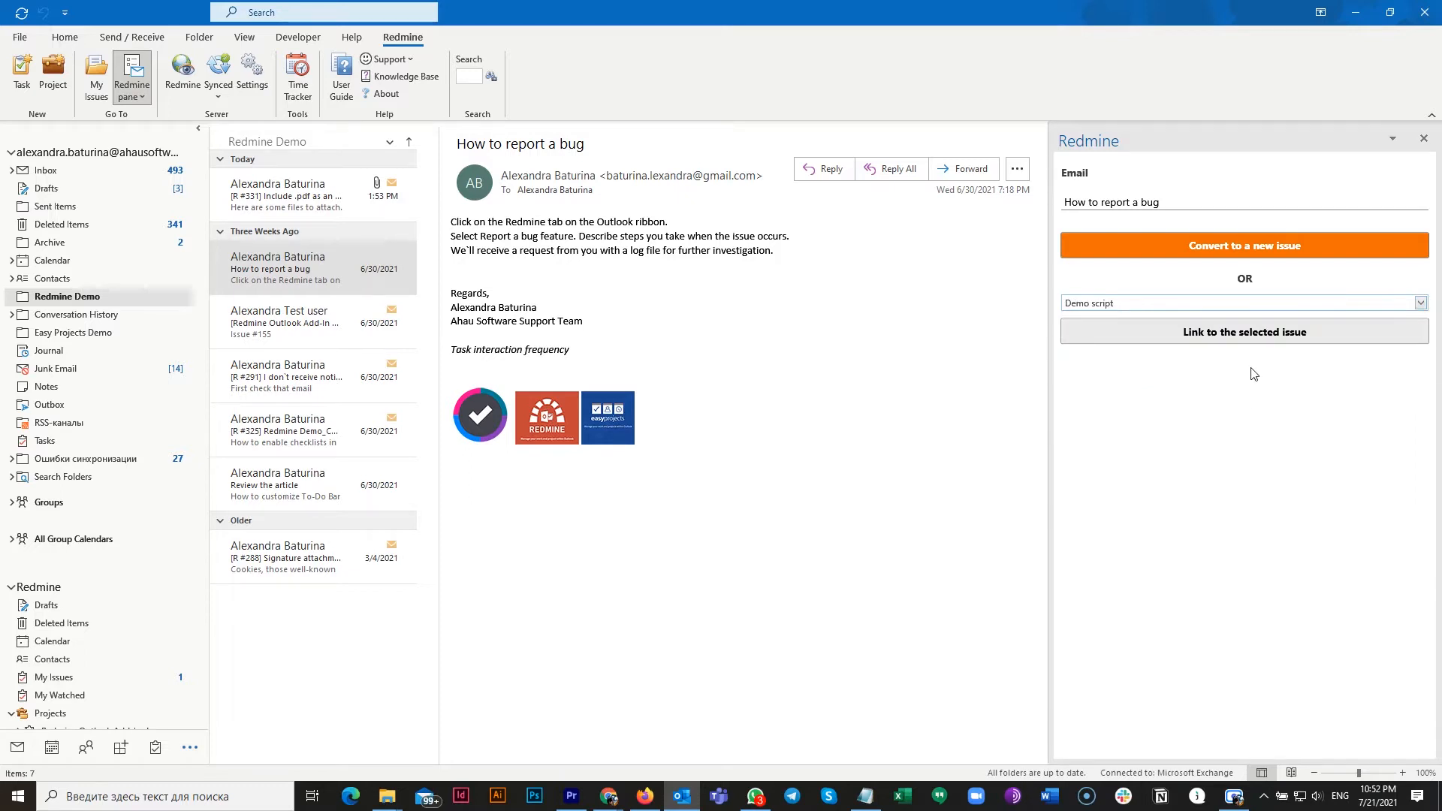
click(1248, 335)
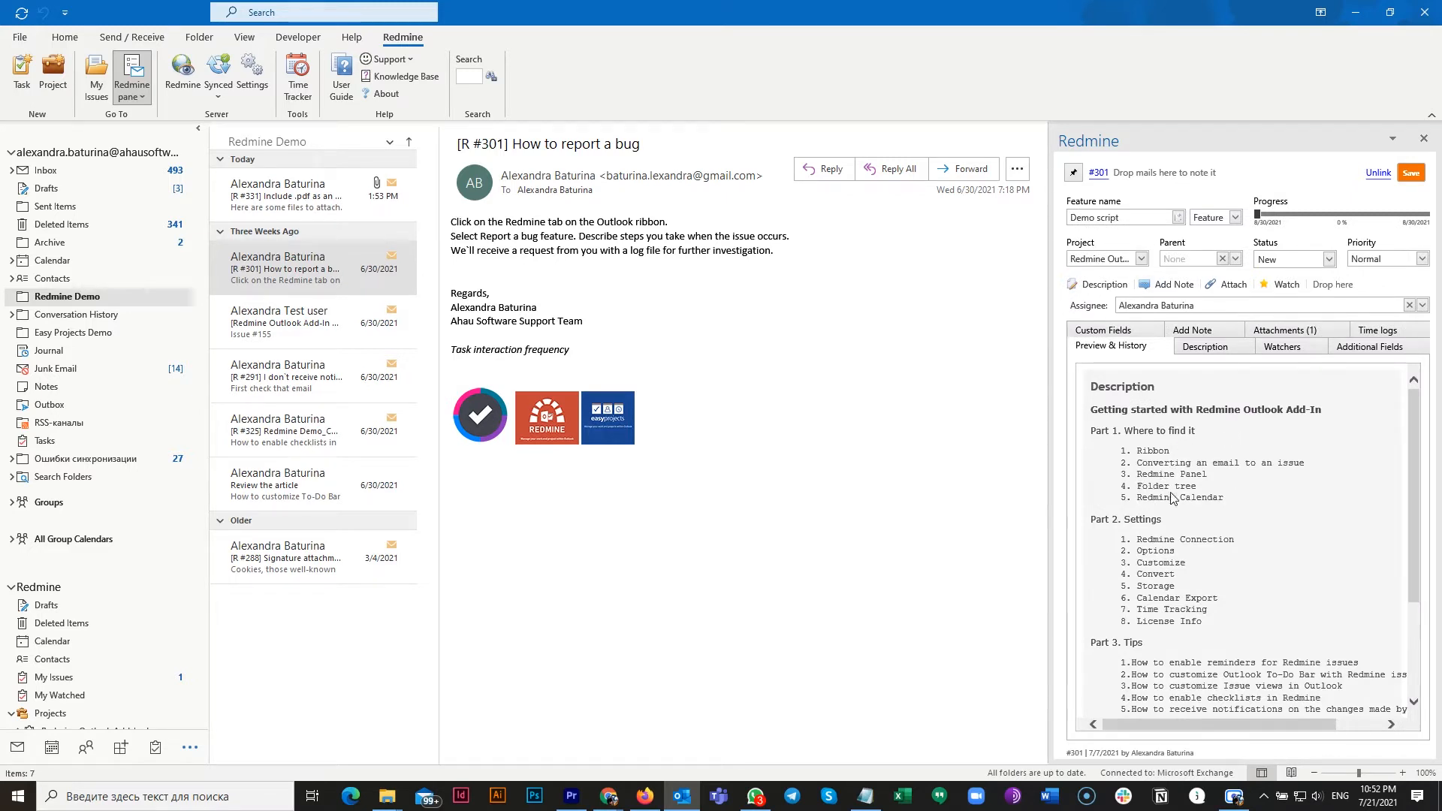
click(1410, 174)
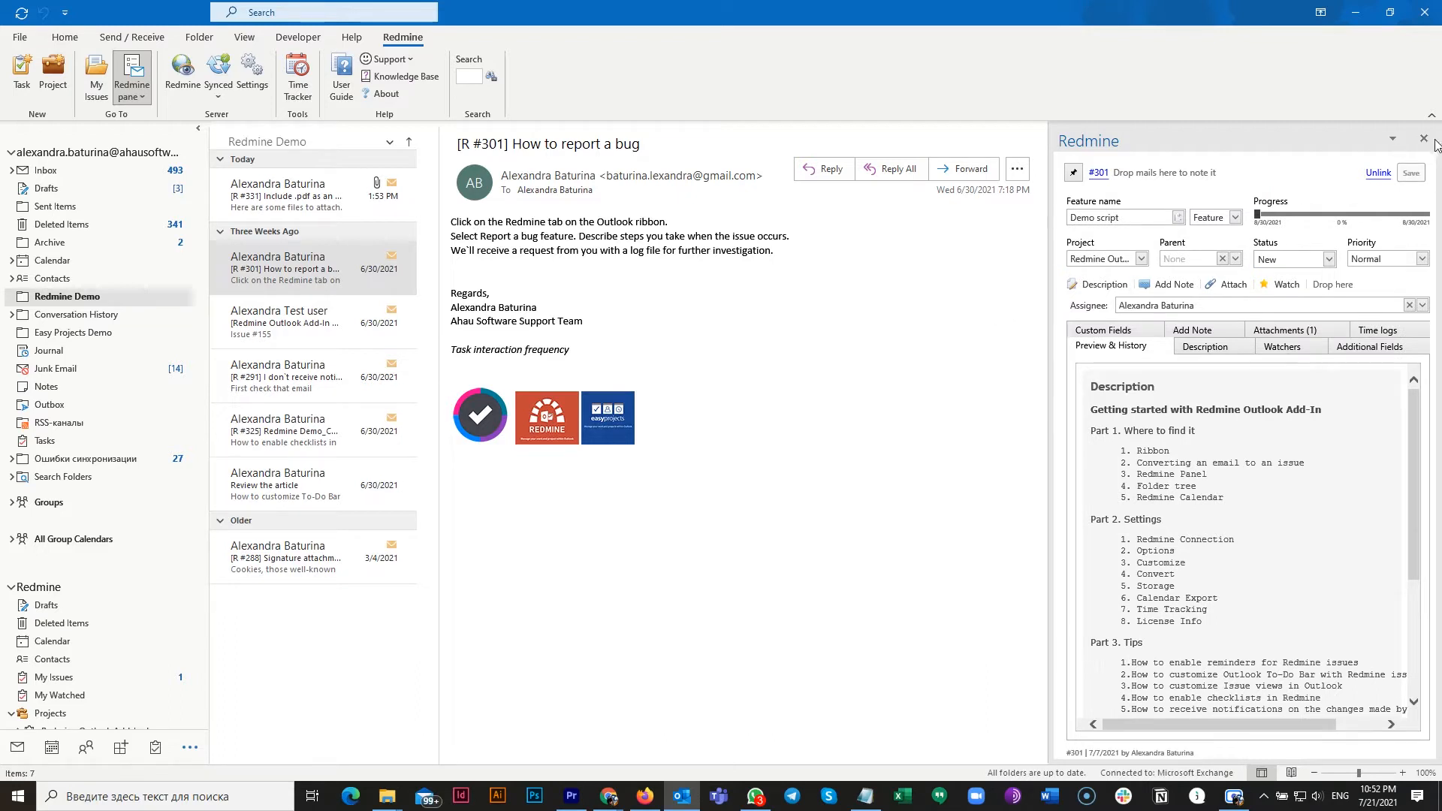
Hide the Redmine pane and show it again
click(140, 71)
click(139, 71)
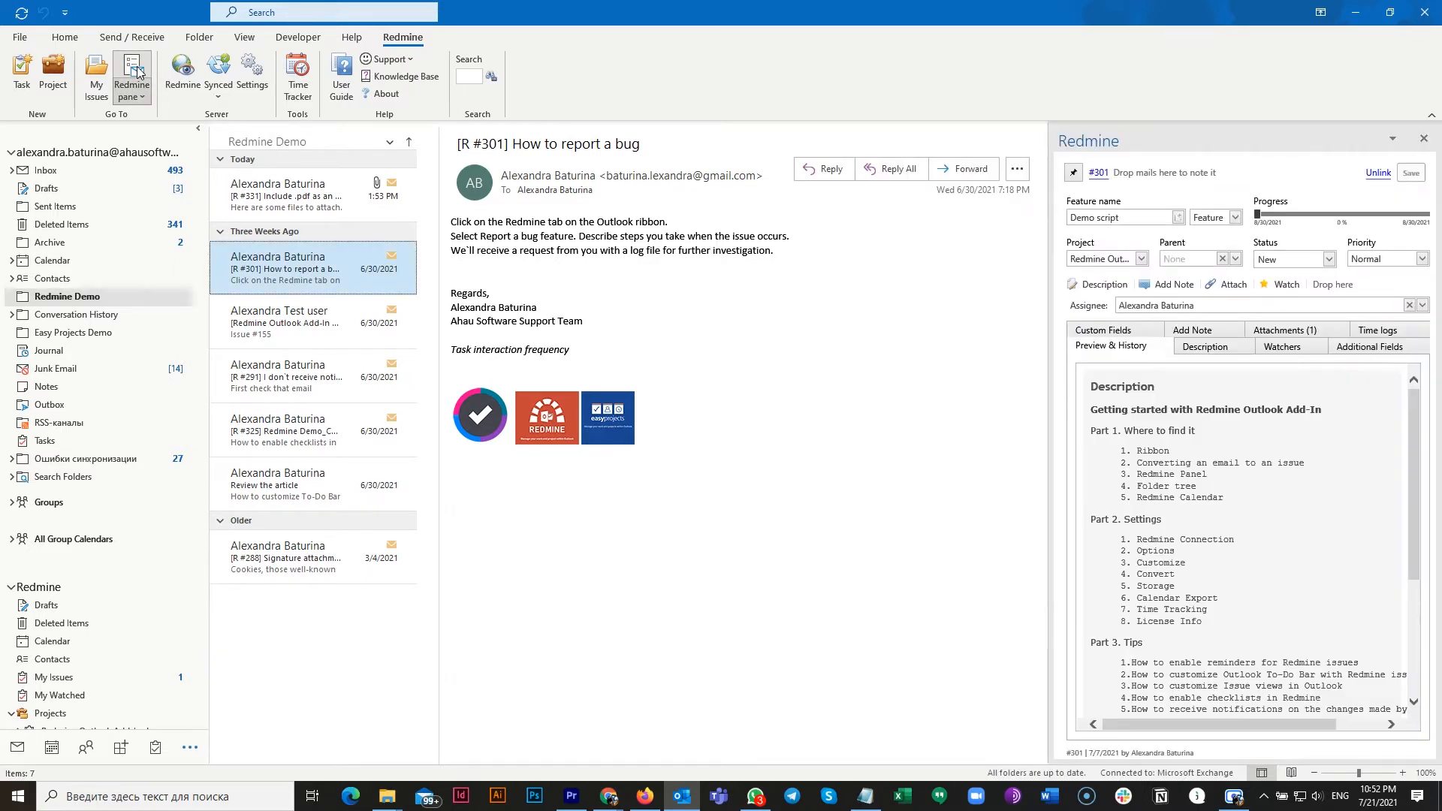
click(137, 72)
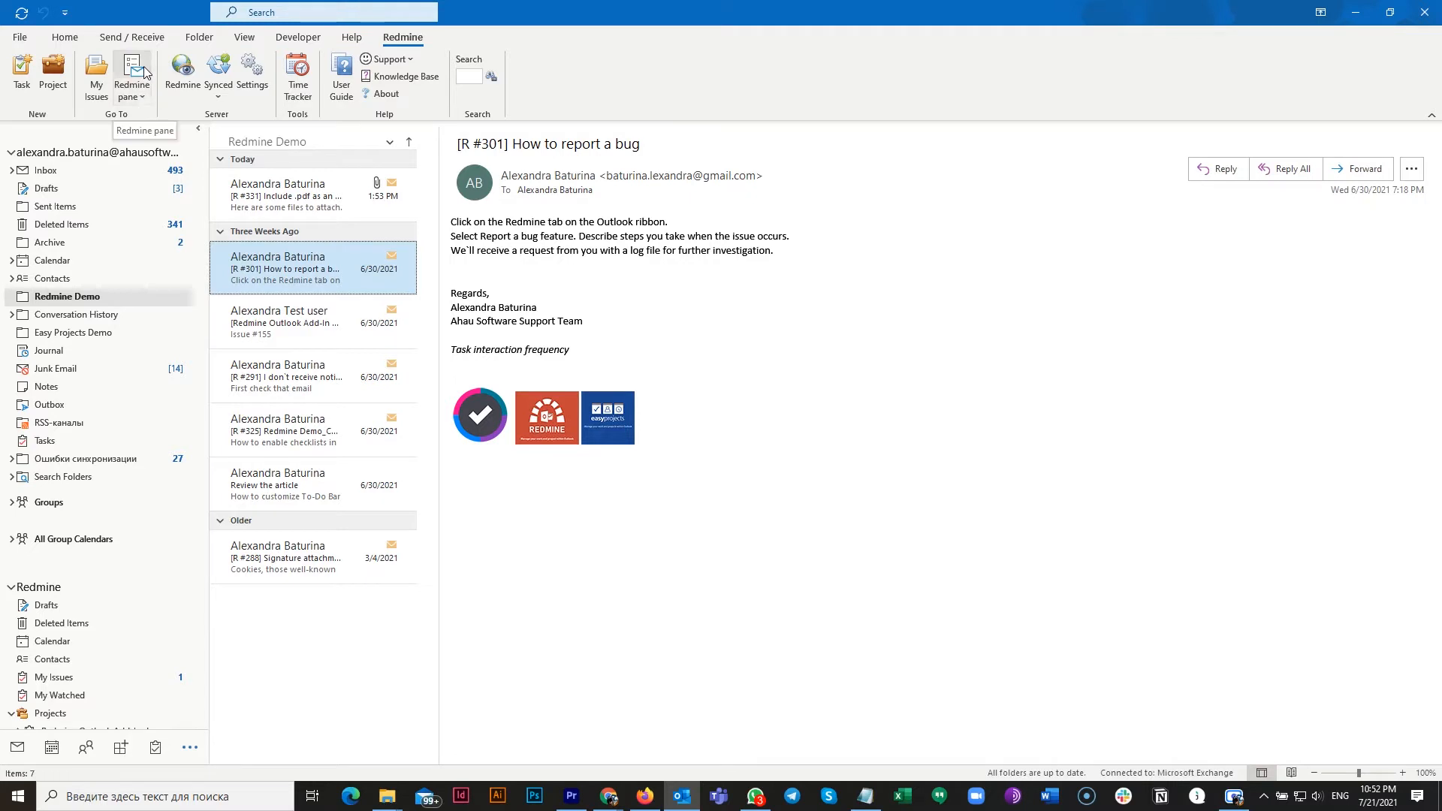
click(145, 71)
View the Redmine pane's auto-show and auto-hide options and display the email "Include .pdf as an attachment" with its linked issue
click(145, 99)
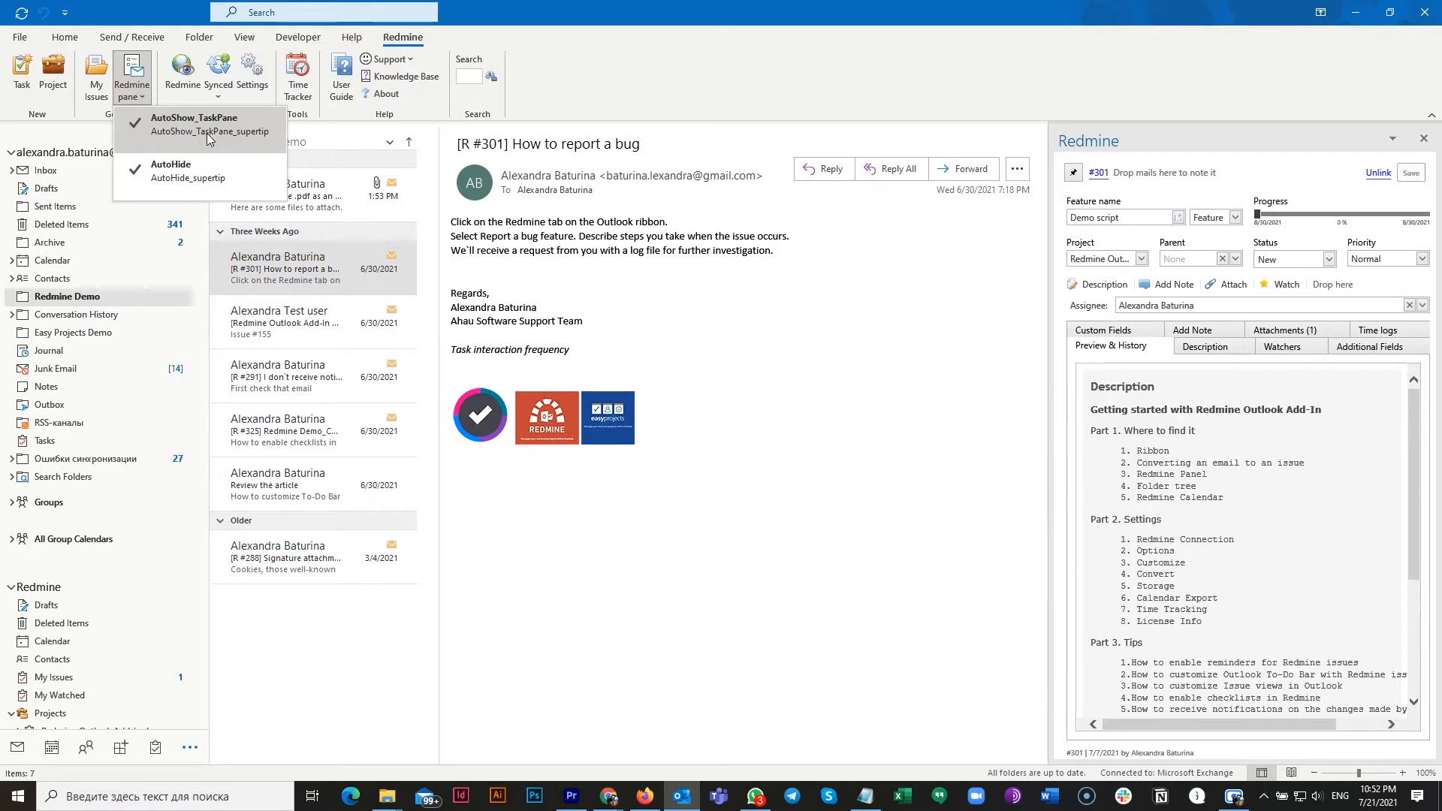
click(136, 70)
click(301, 209)
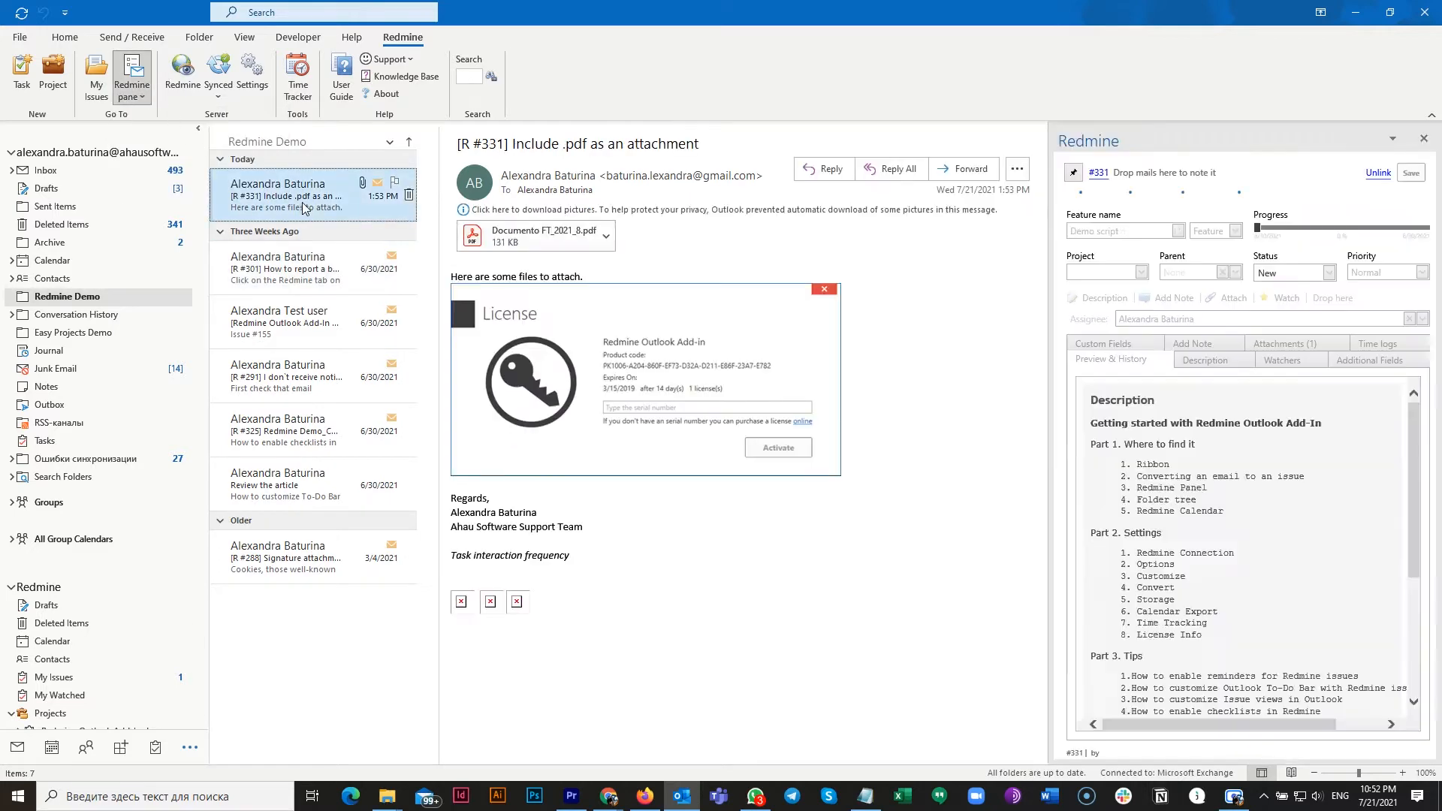
Display the email "Redmine Demo_Checklists" with its linked issue, and the unlinked email "Review the article"
click(332, 441)
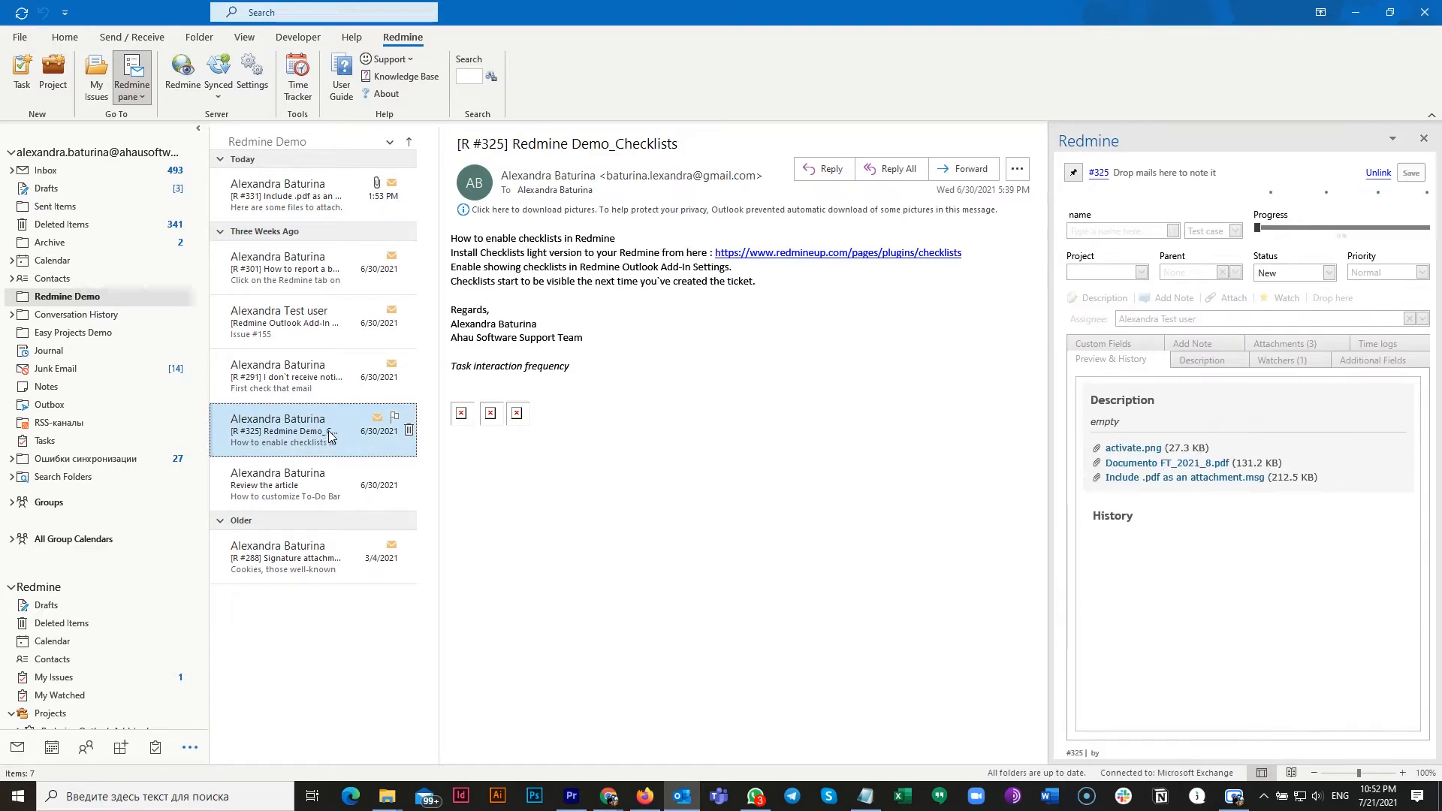
click(327, 482)
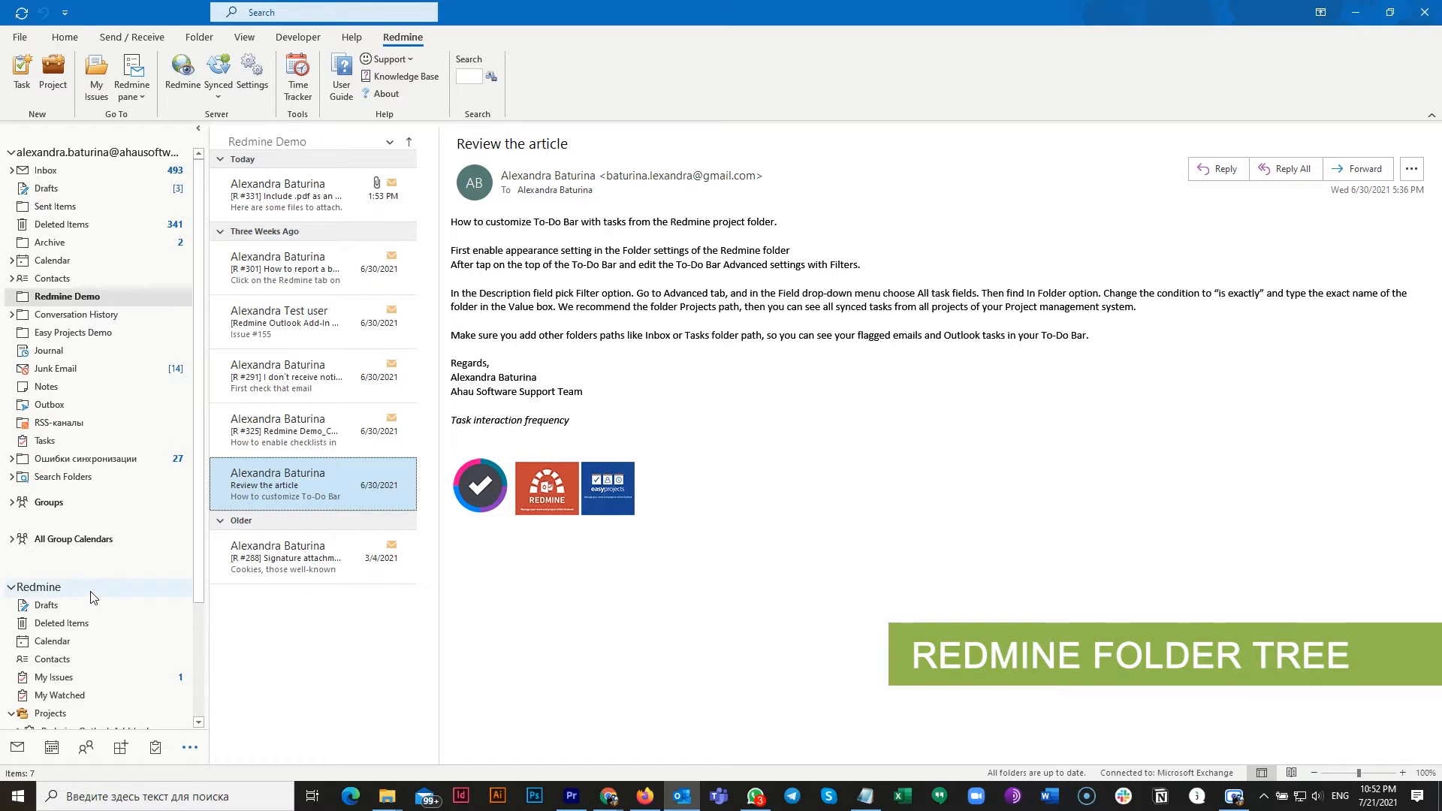
Look through the Redmine folder tree: My Issues, My Watched, and the projects Redmine Outlook Add-In demo and Custom fields use case
scroll(90, 600, down, 2)
scroll(92, 597, down, 1)
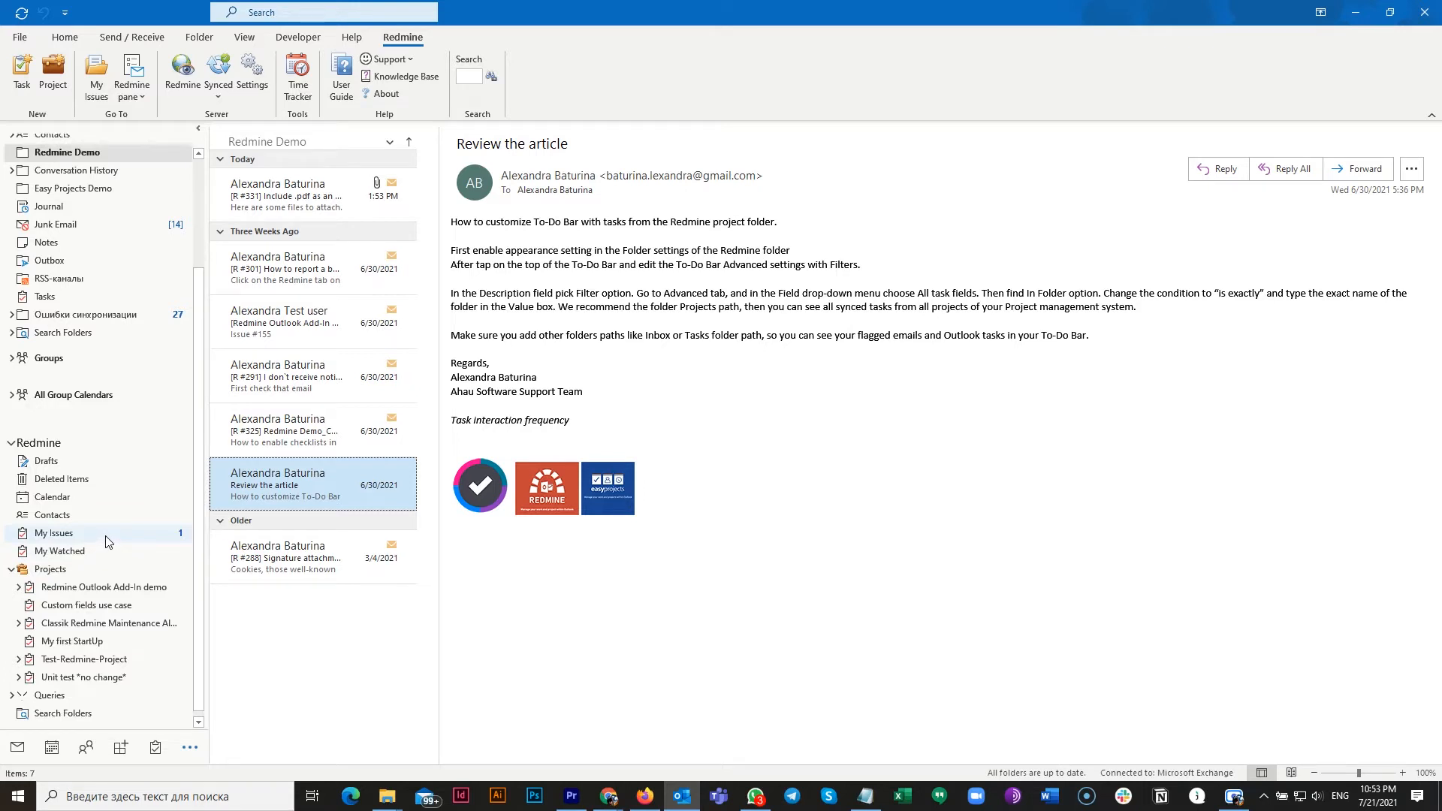
click(45, 538)
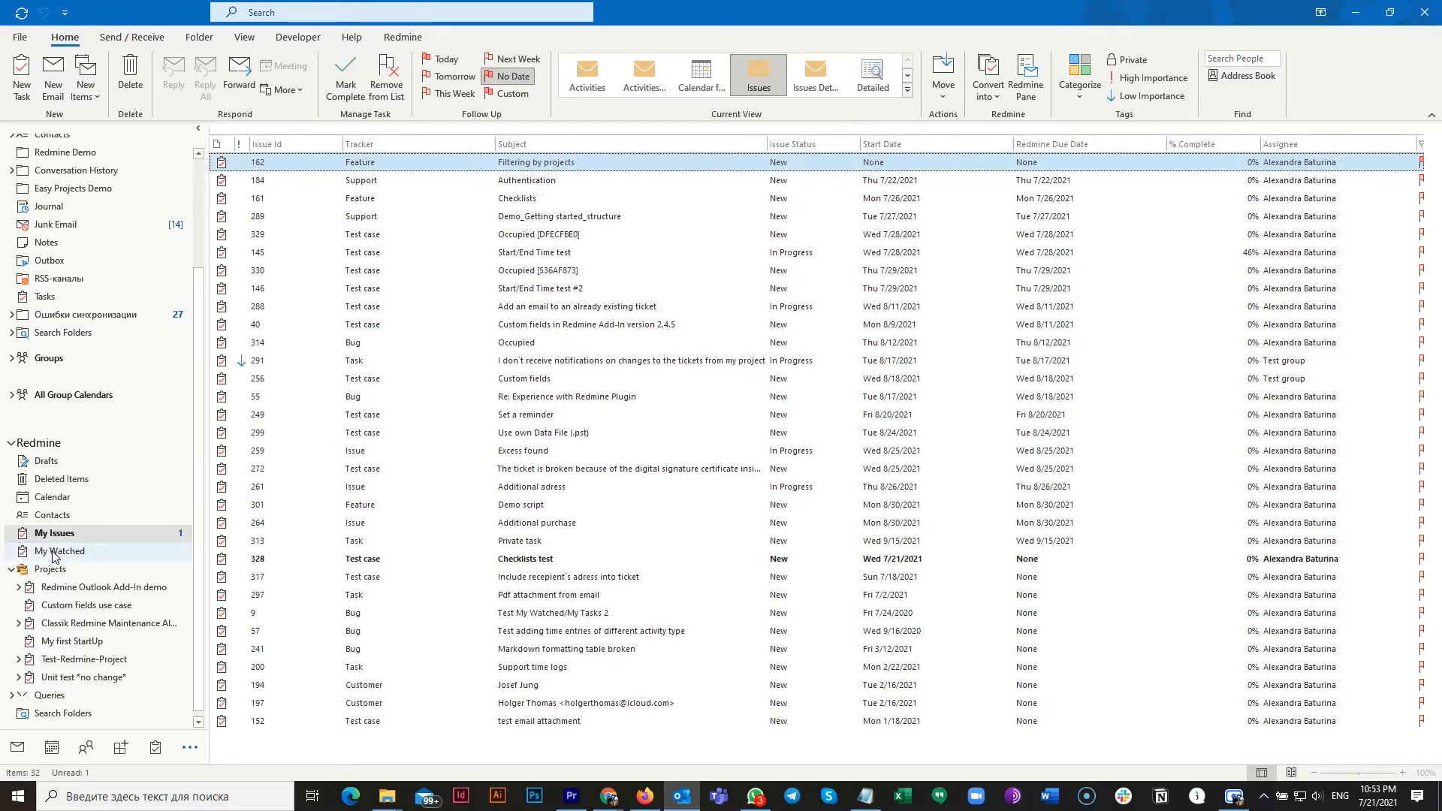
click(84, 554)
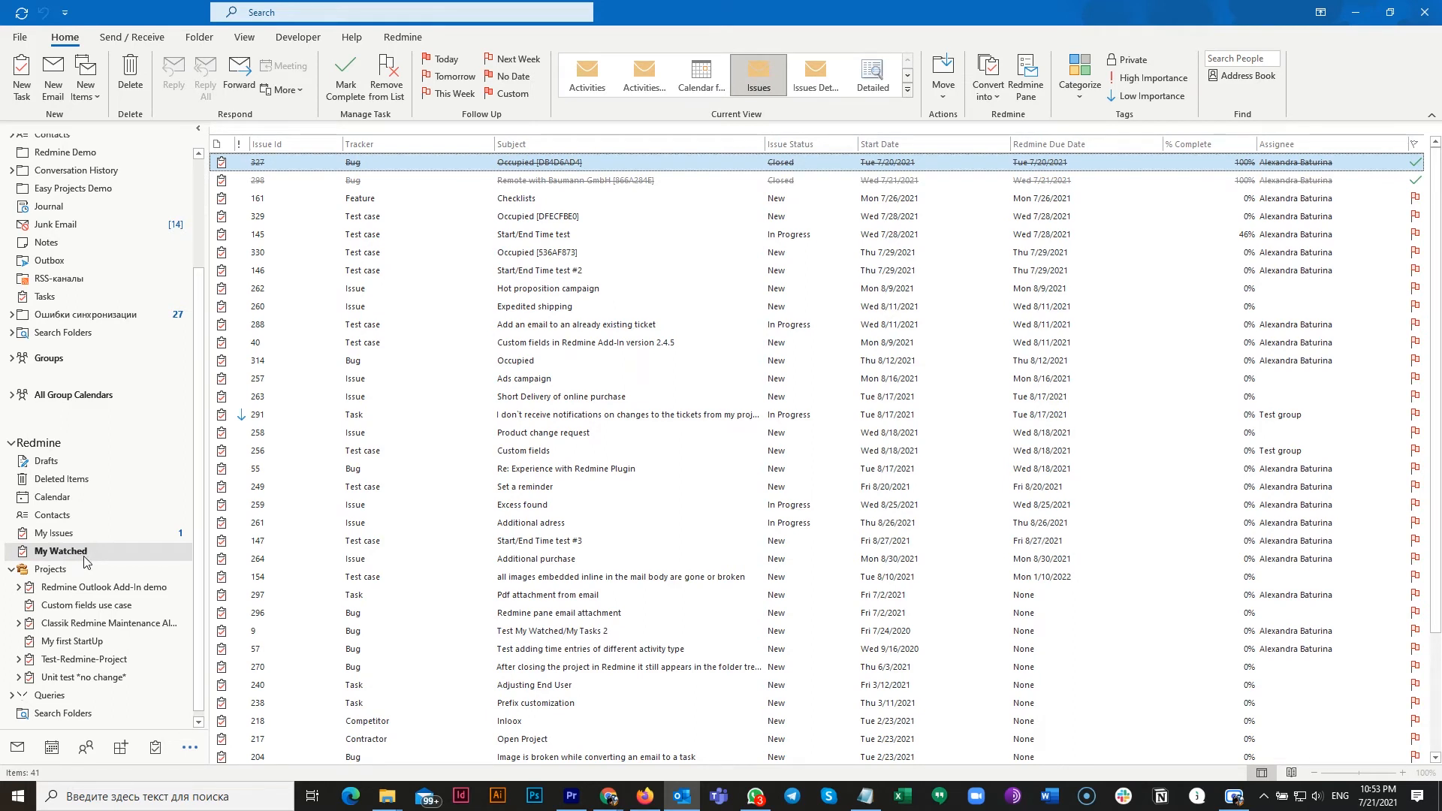
click(70, 590)
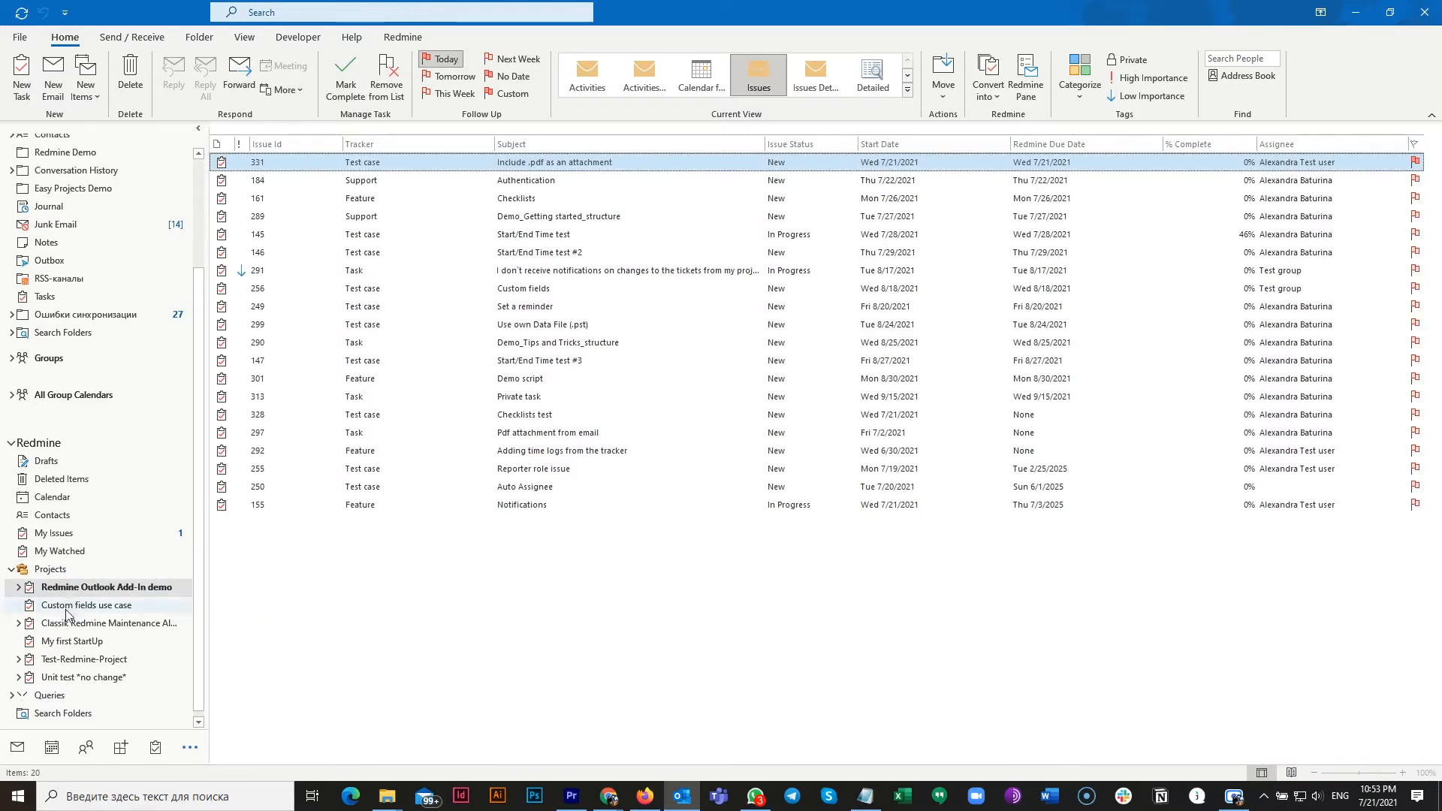
click(68, 609)
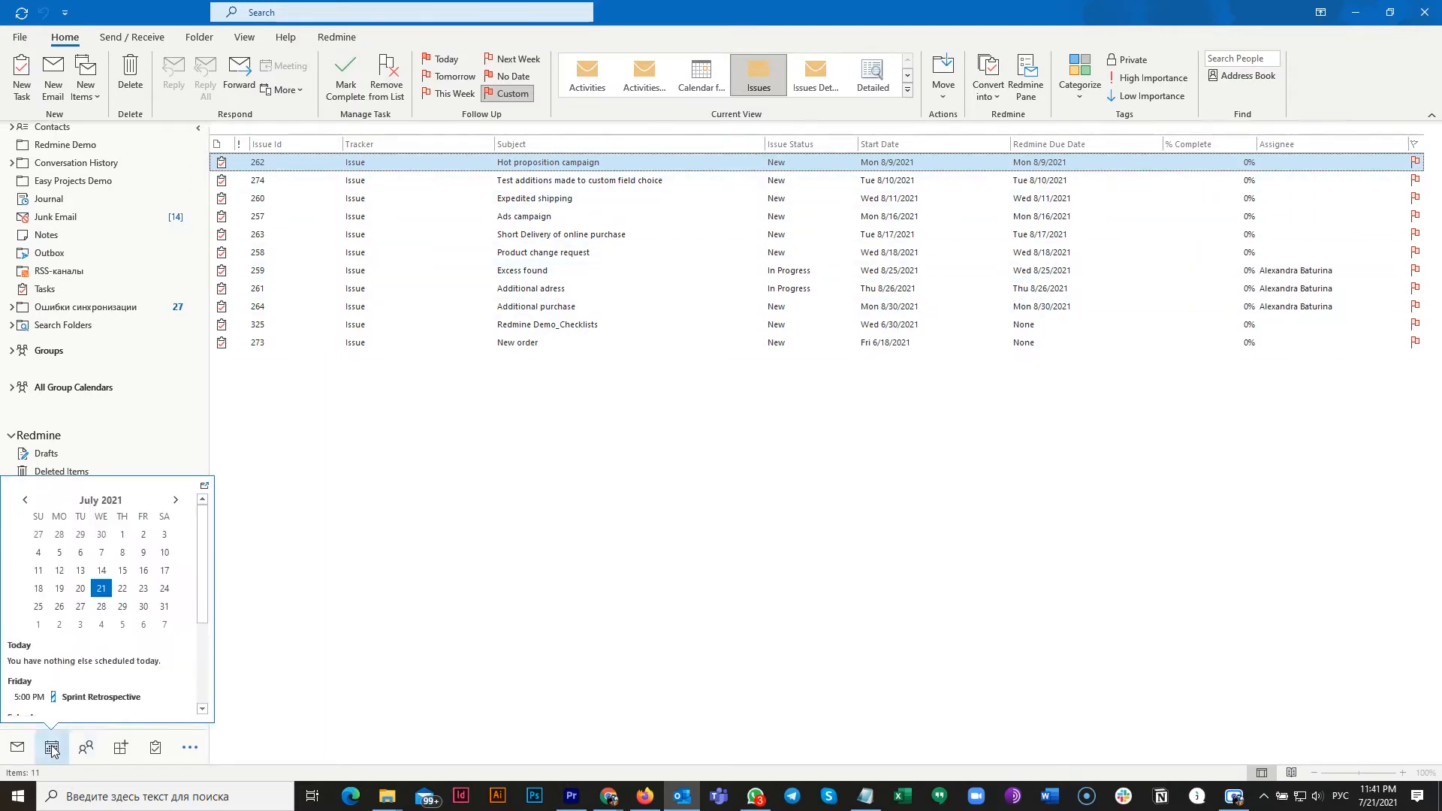
Open the calendar, take the Redmine calendar out of the overlay, and close the mailbox calendar so only Redmine is displayed
click(51, 748)
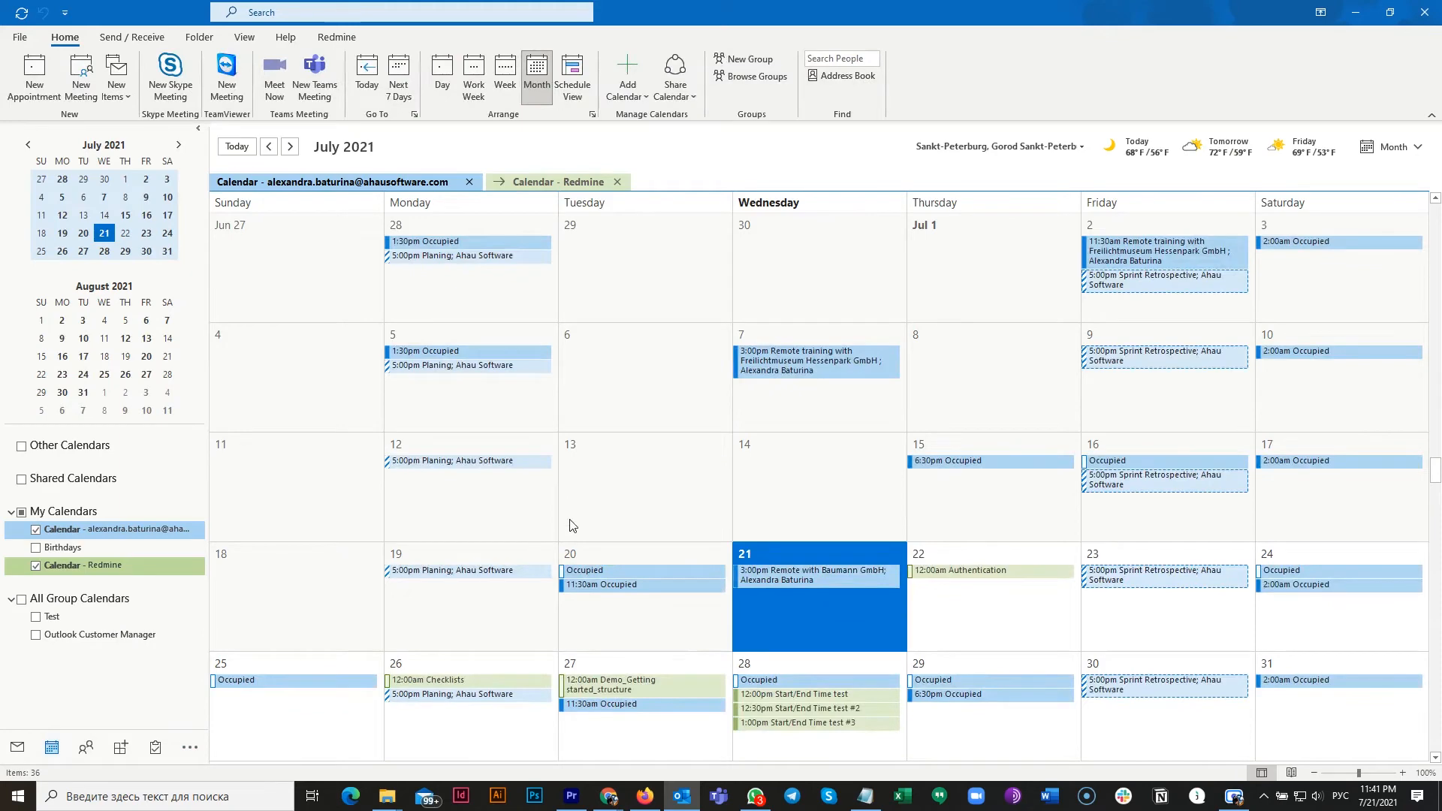
scroll(588, 524, down, 2)
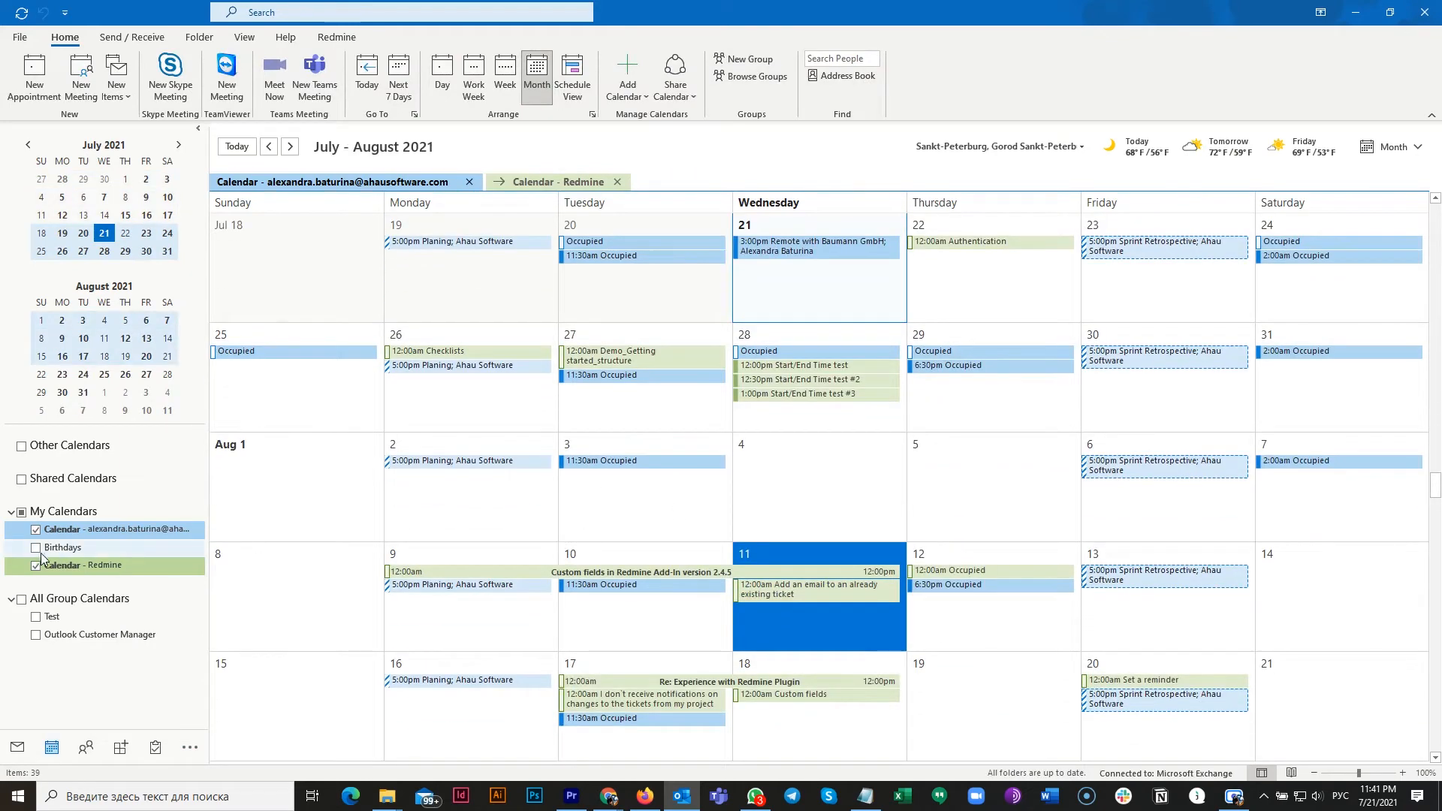
click(35, 567)
click(35, 567)
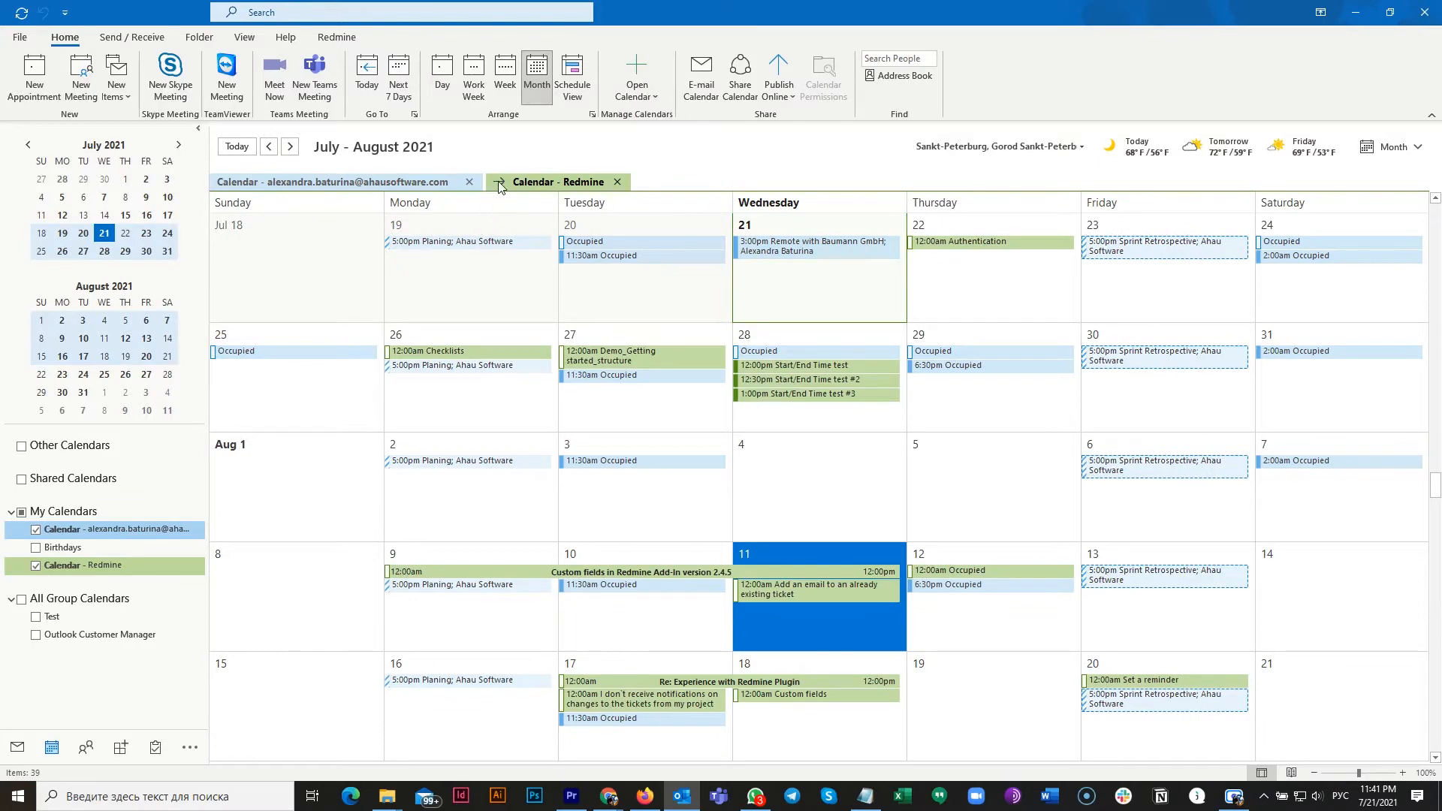
click(499, 183)
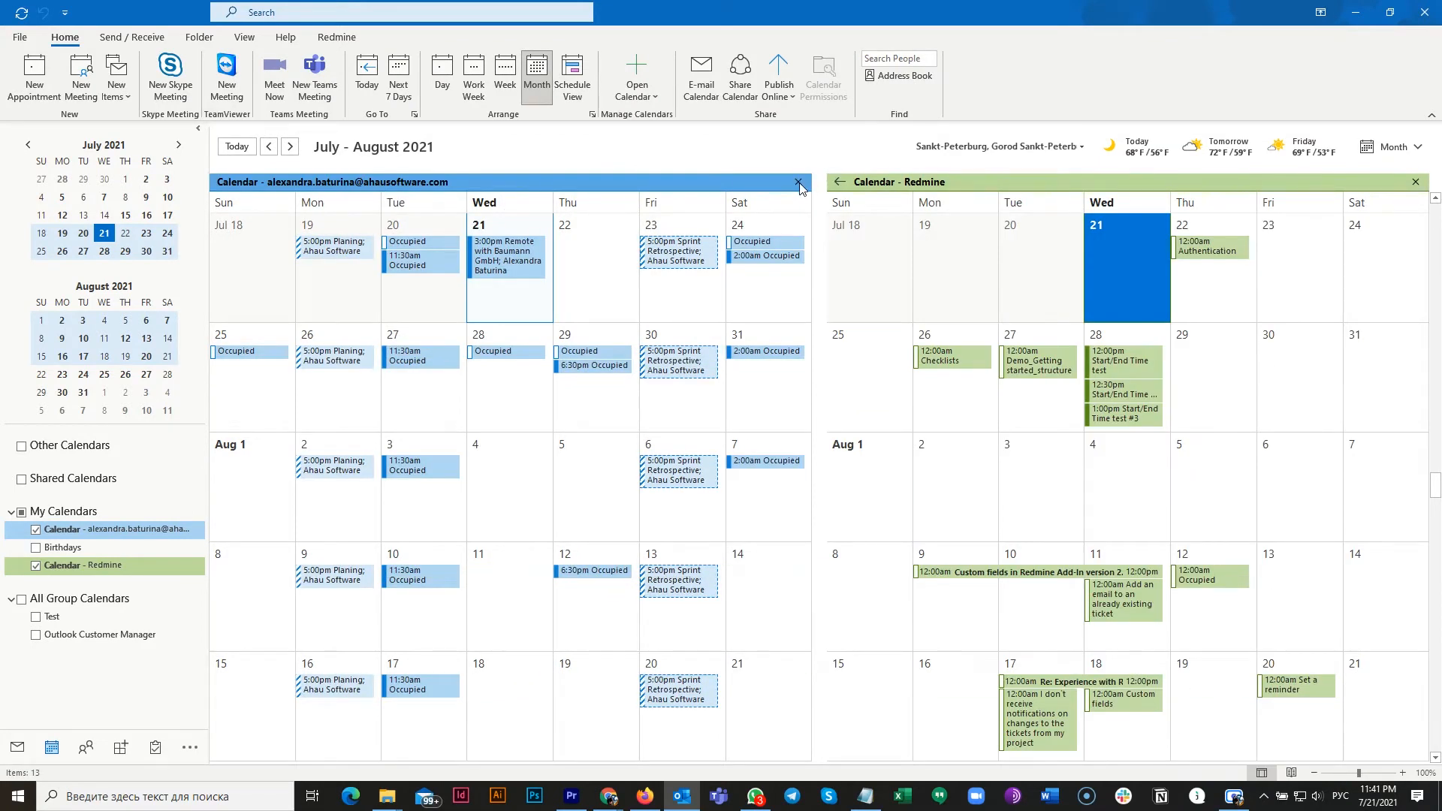
click(799, 183)
Examine the Start Time and End Time custom fields of the three Start/End Time test entries on July 28
mouse_move(818, 344)
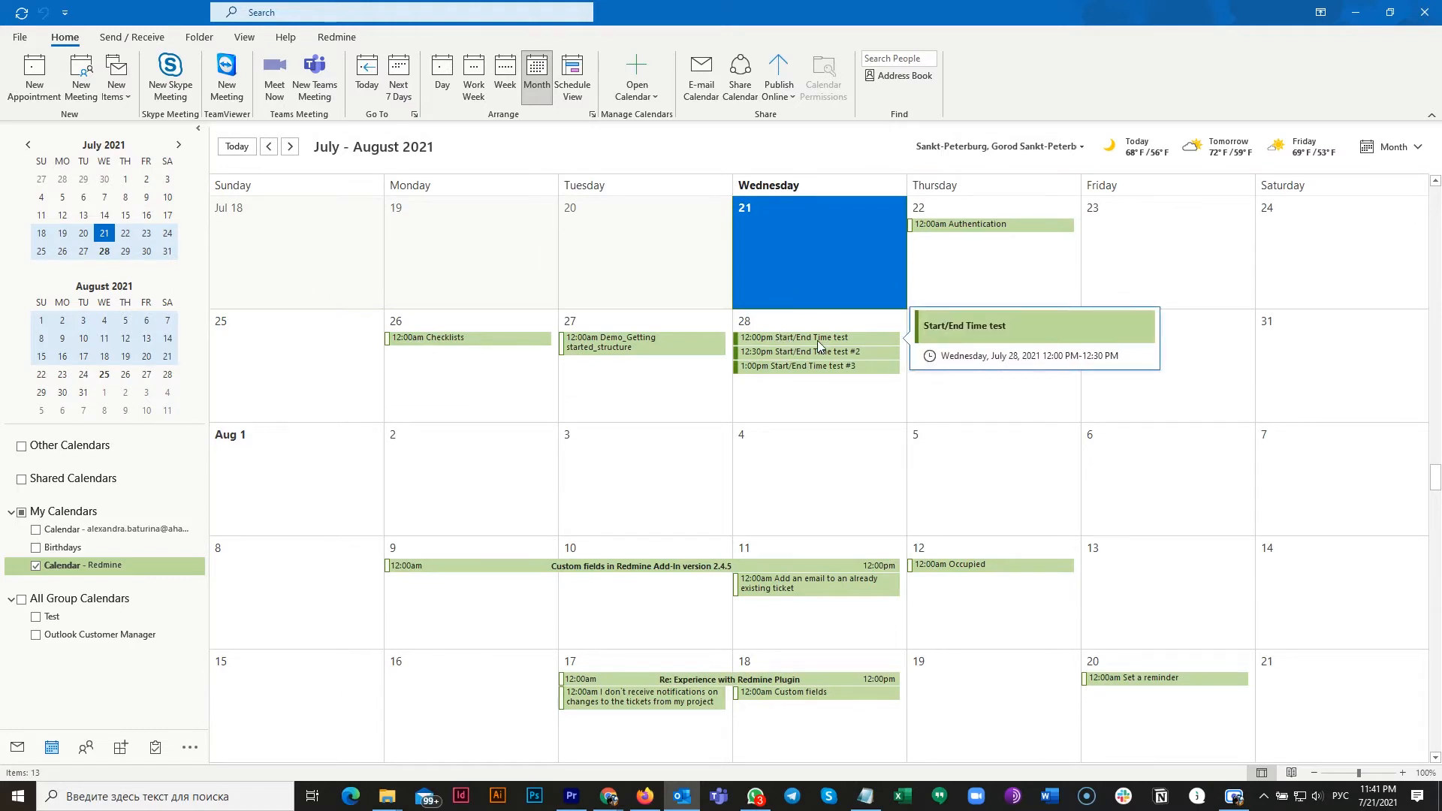
click(817, 340)
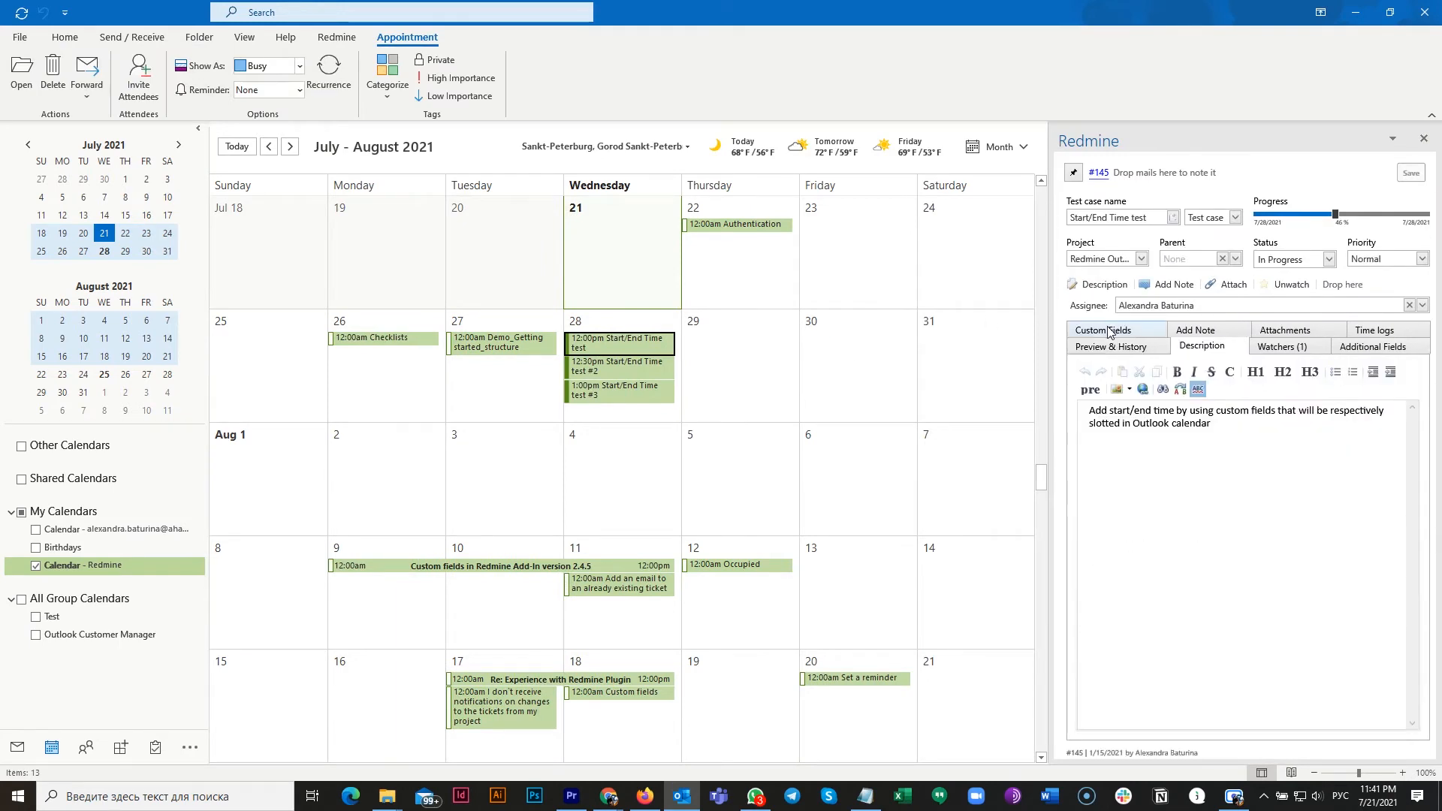
click(1108, 333)
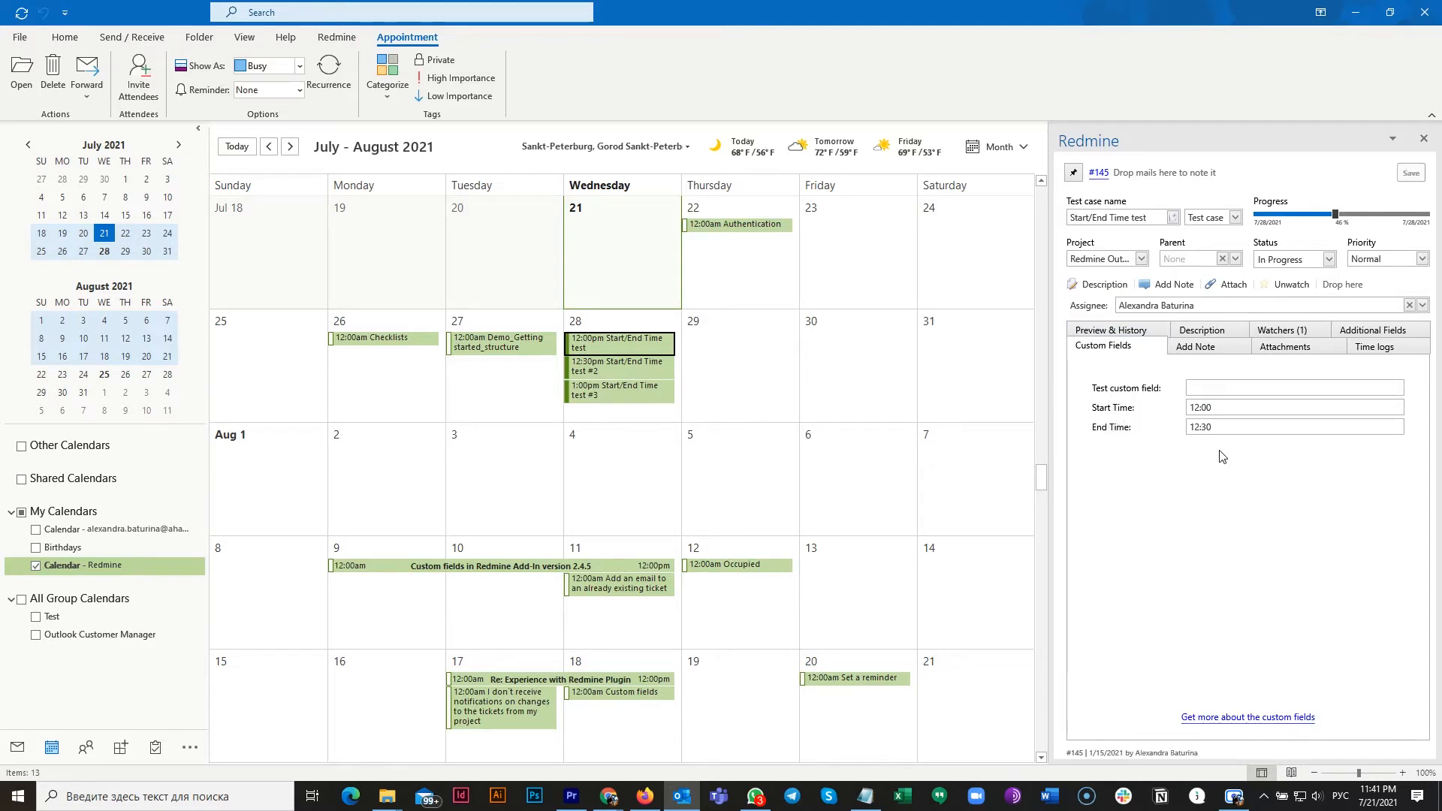
click(617, 370)
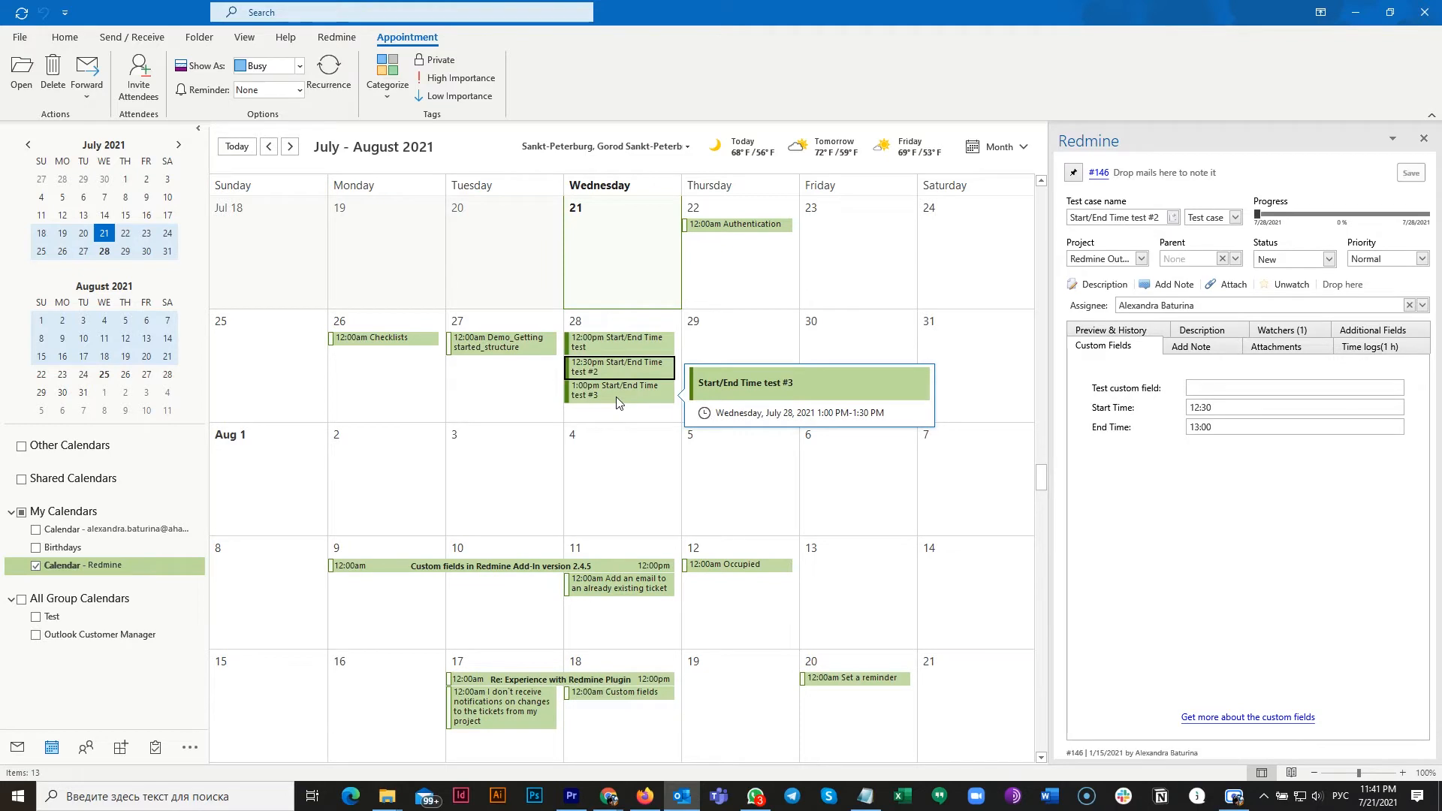
click(615, 403)
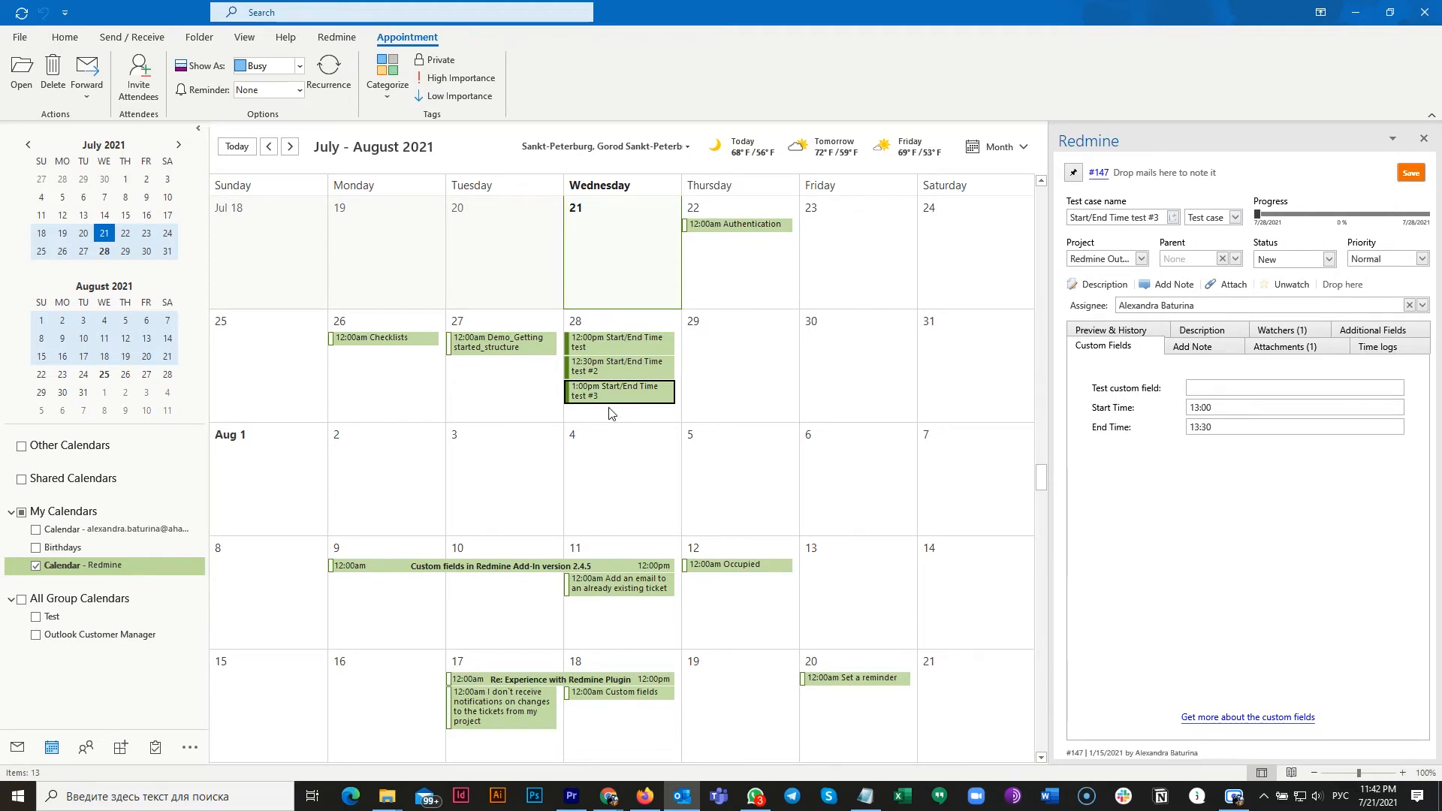
Return to mail, open a blank Redmine task form to view its fields, and close it without saving
click(18, 752)
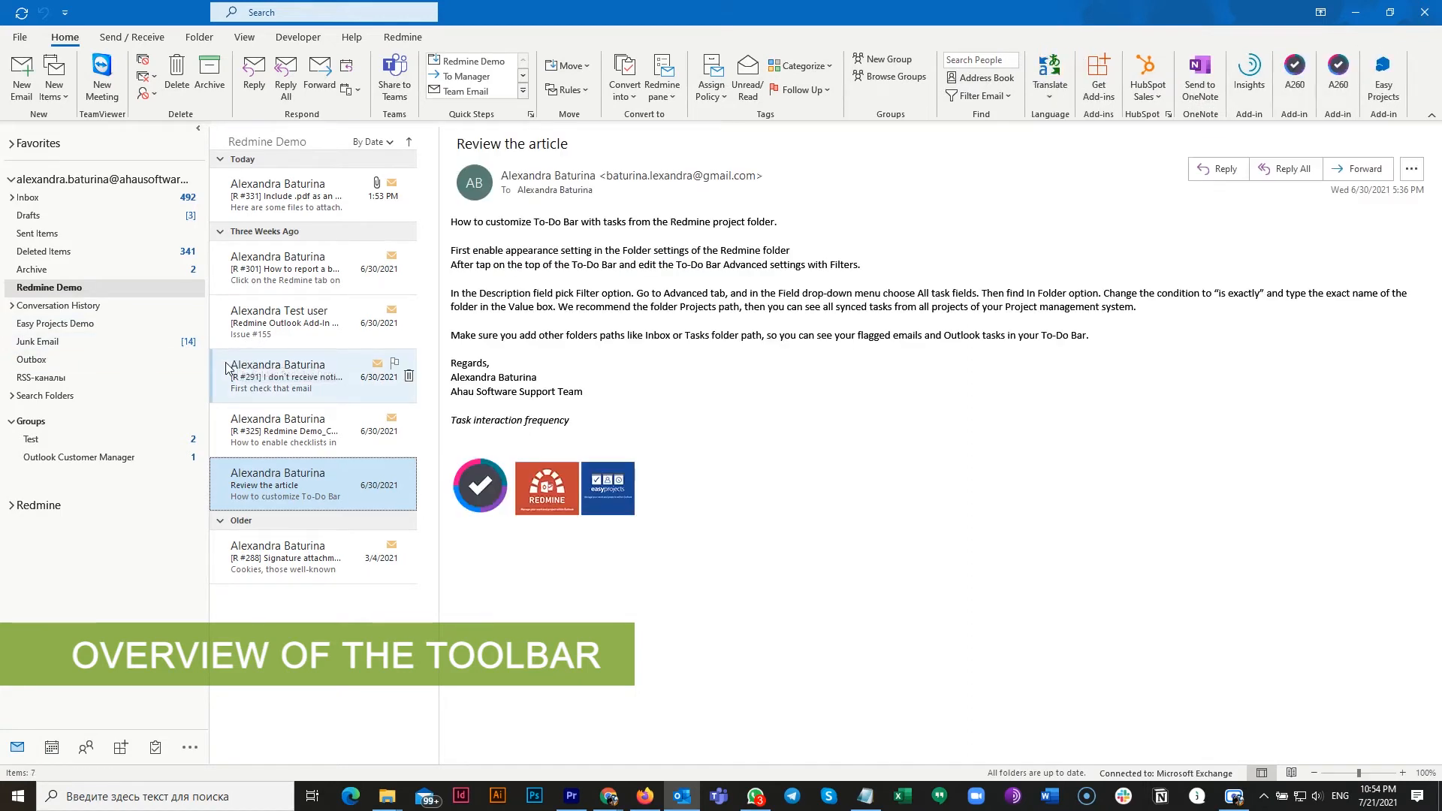
click(410, 43)
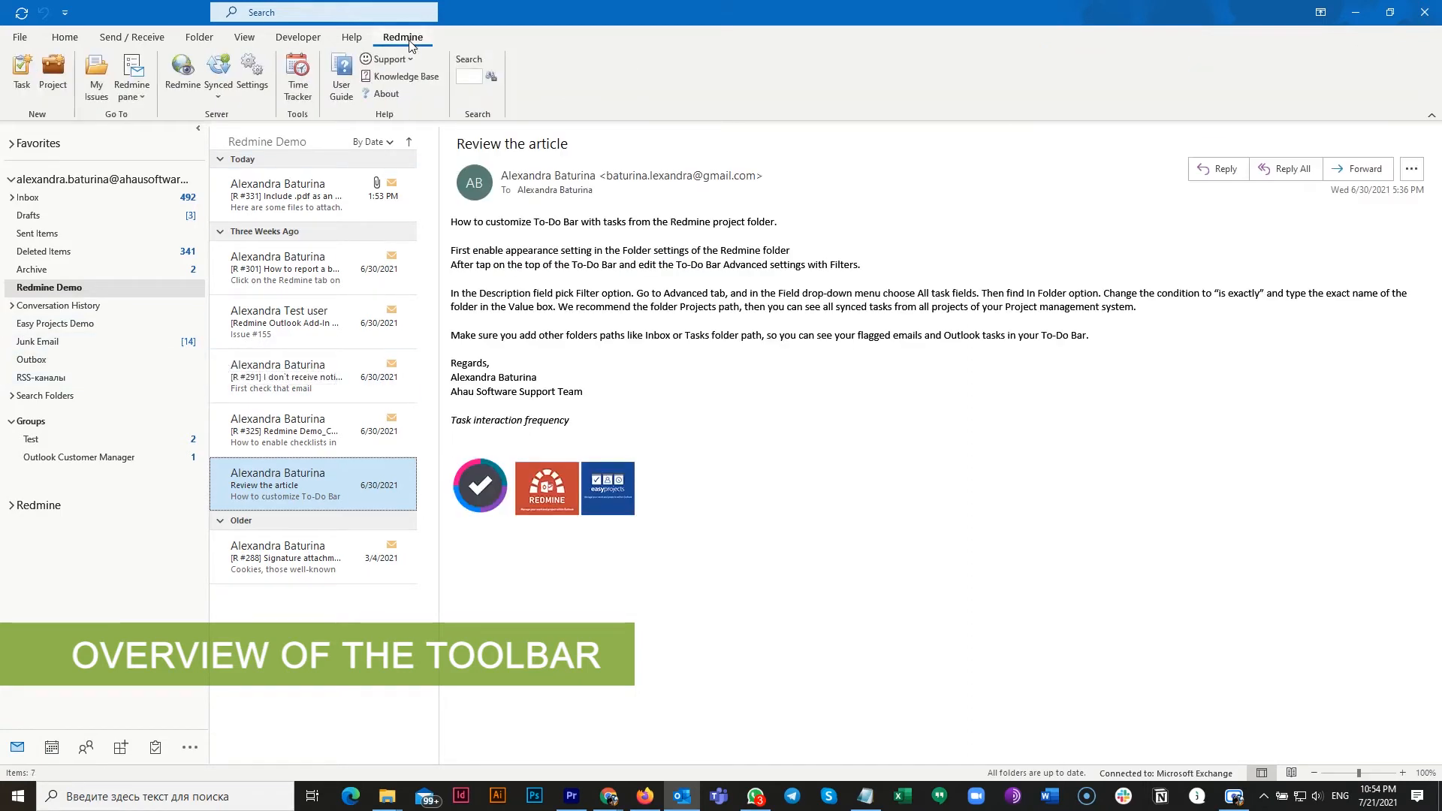
click(22, 74)
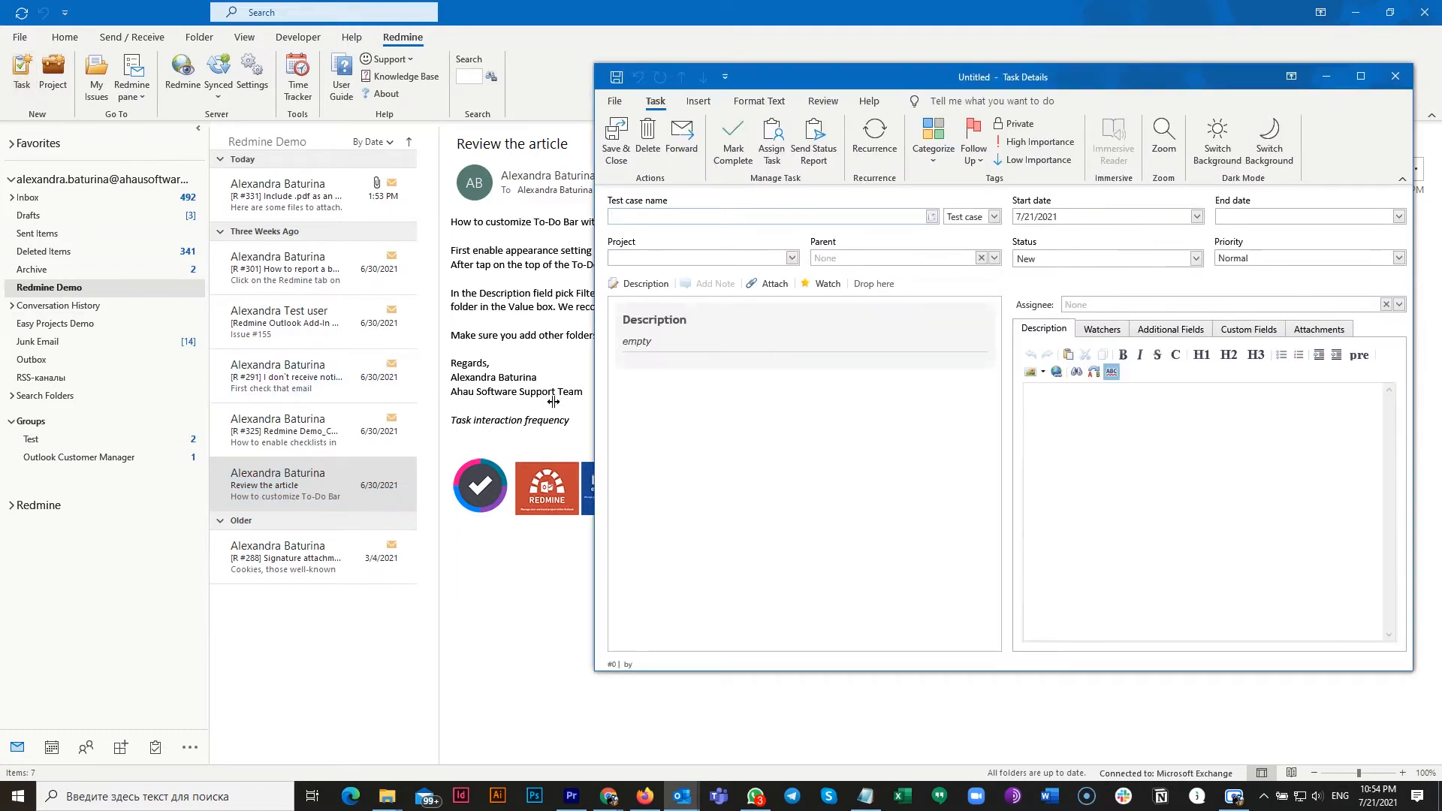
drag(1114, 73, 1024, 81)
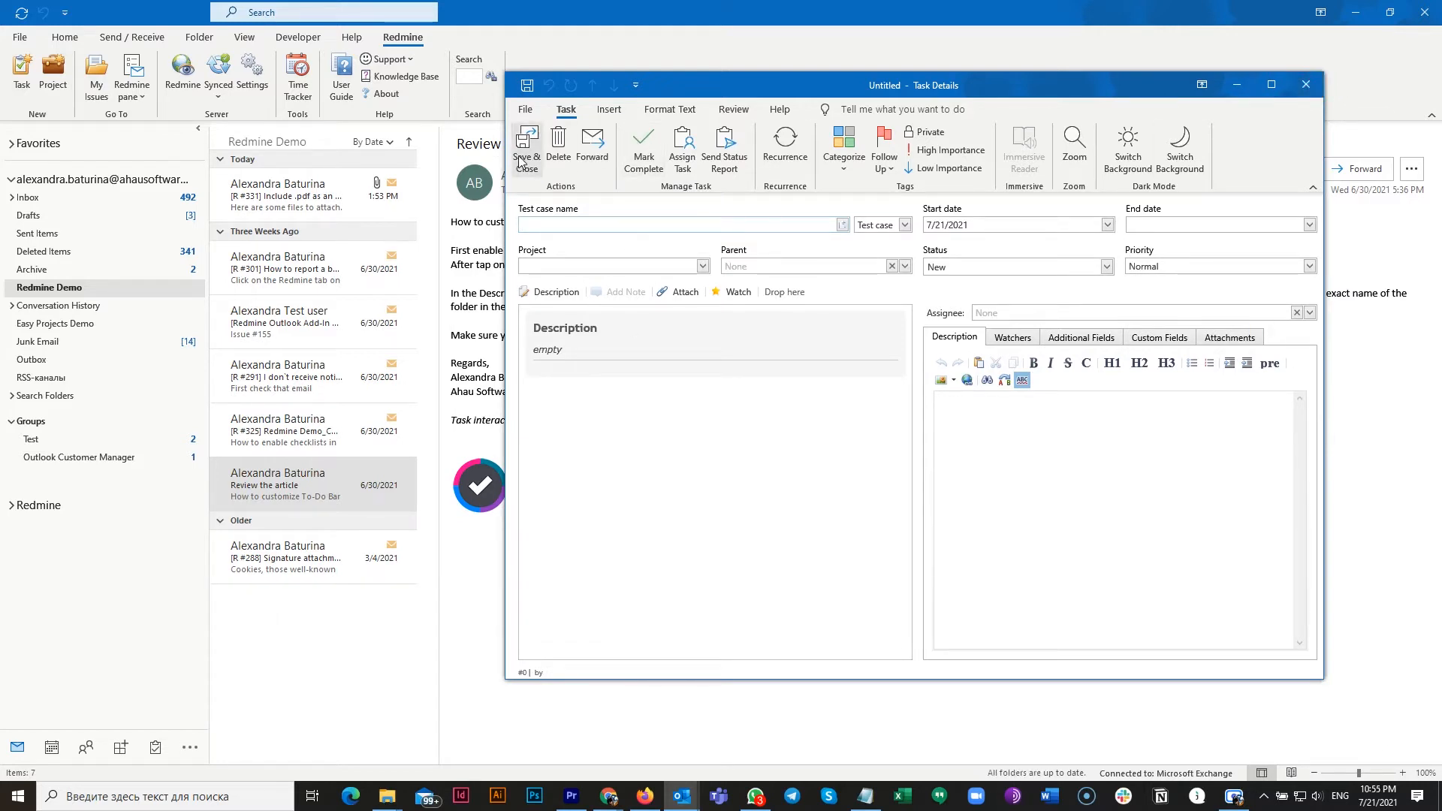
click(1306, 85)
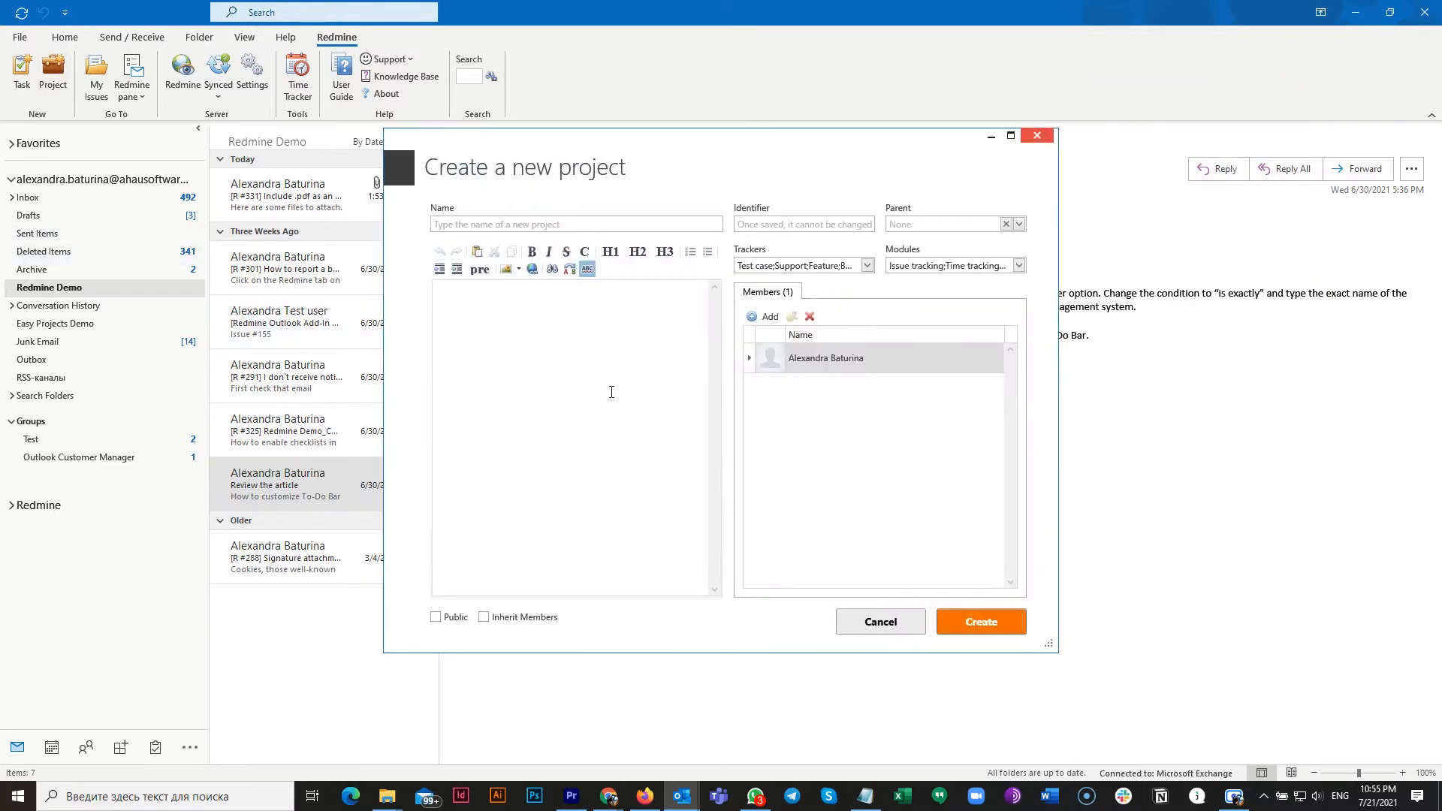
Look at the available parent projects and the name field for a new Redmine project, and cancel its creation
click(1021, 225)
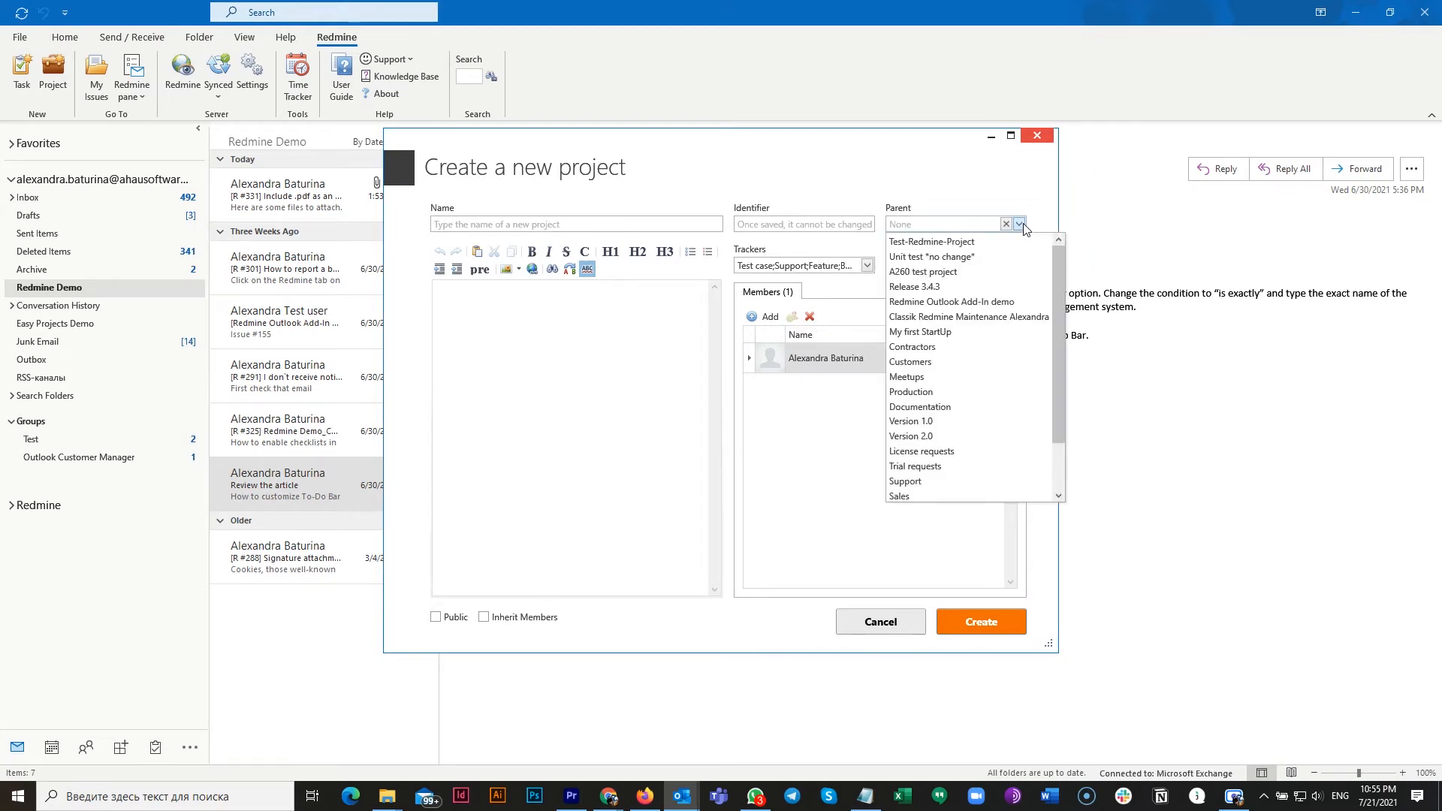
click(1022, 225)
click(612, 224)
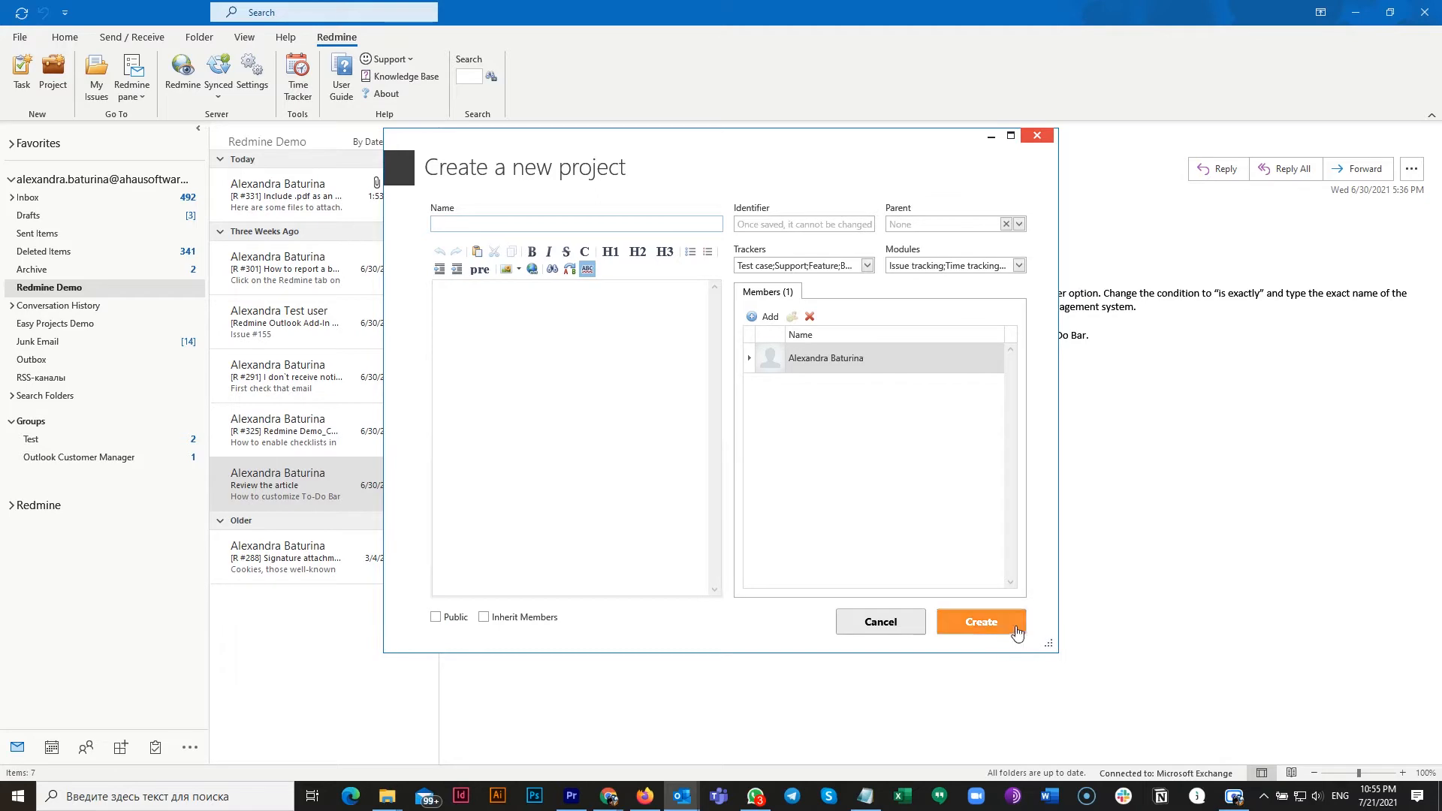
click(909, 623)
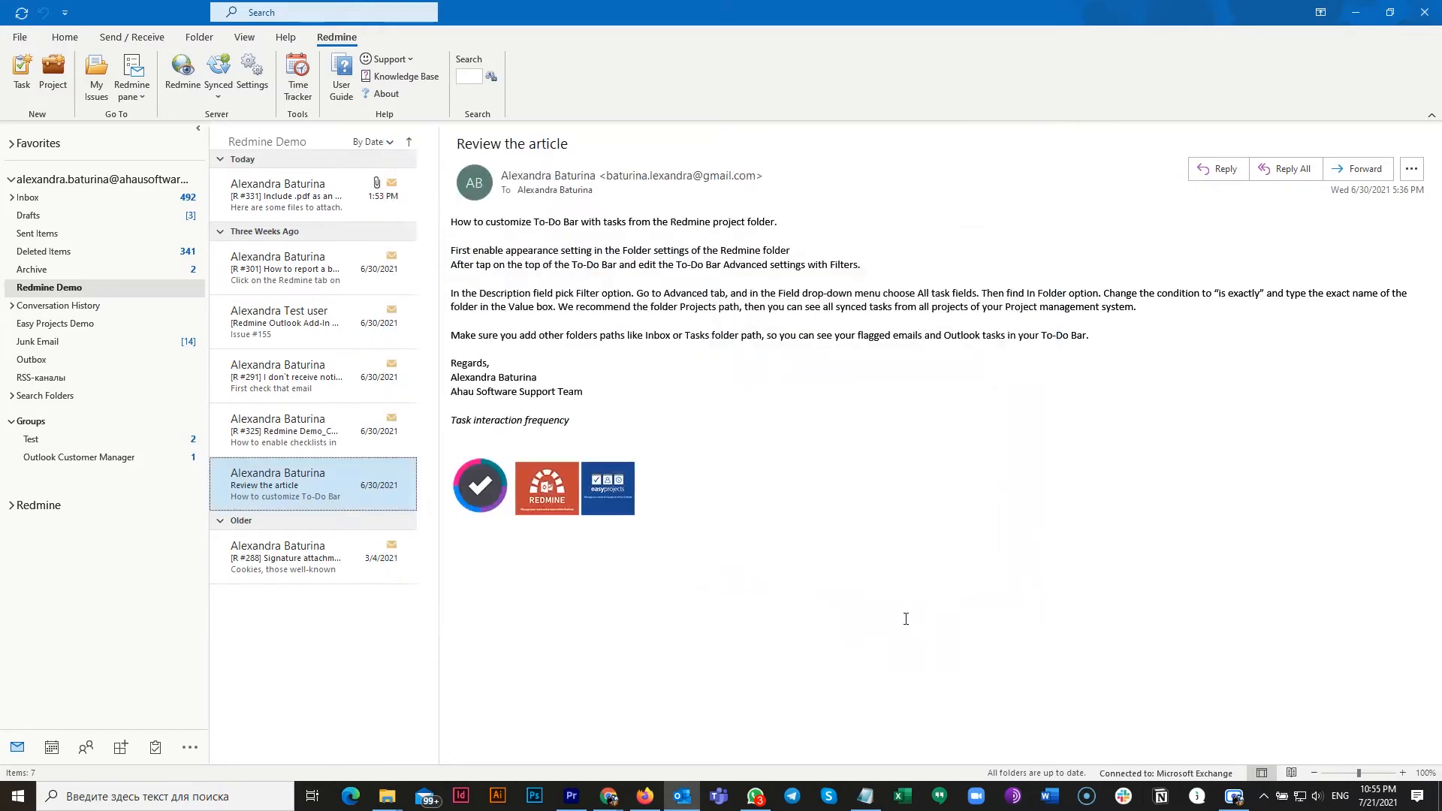
Display the My Issues list and open issue 146, Start/End Time test #2
click(98, 75)
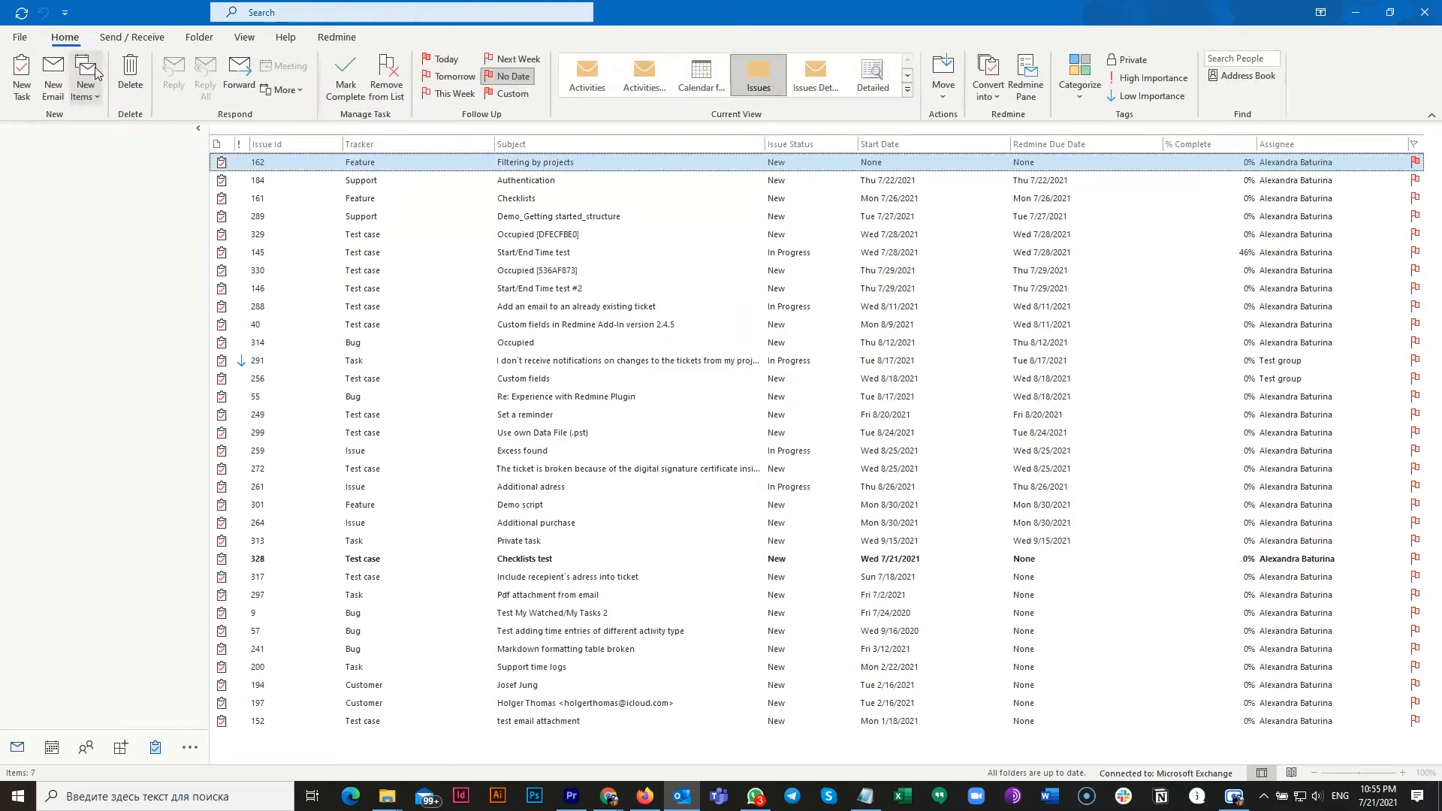
click(328, 42)
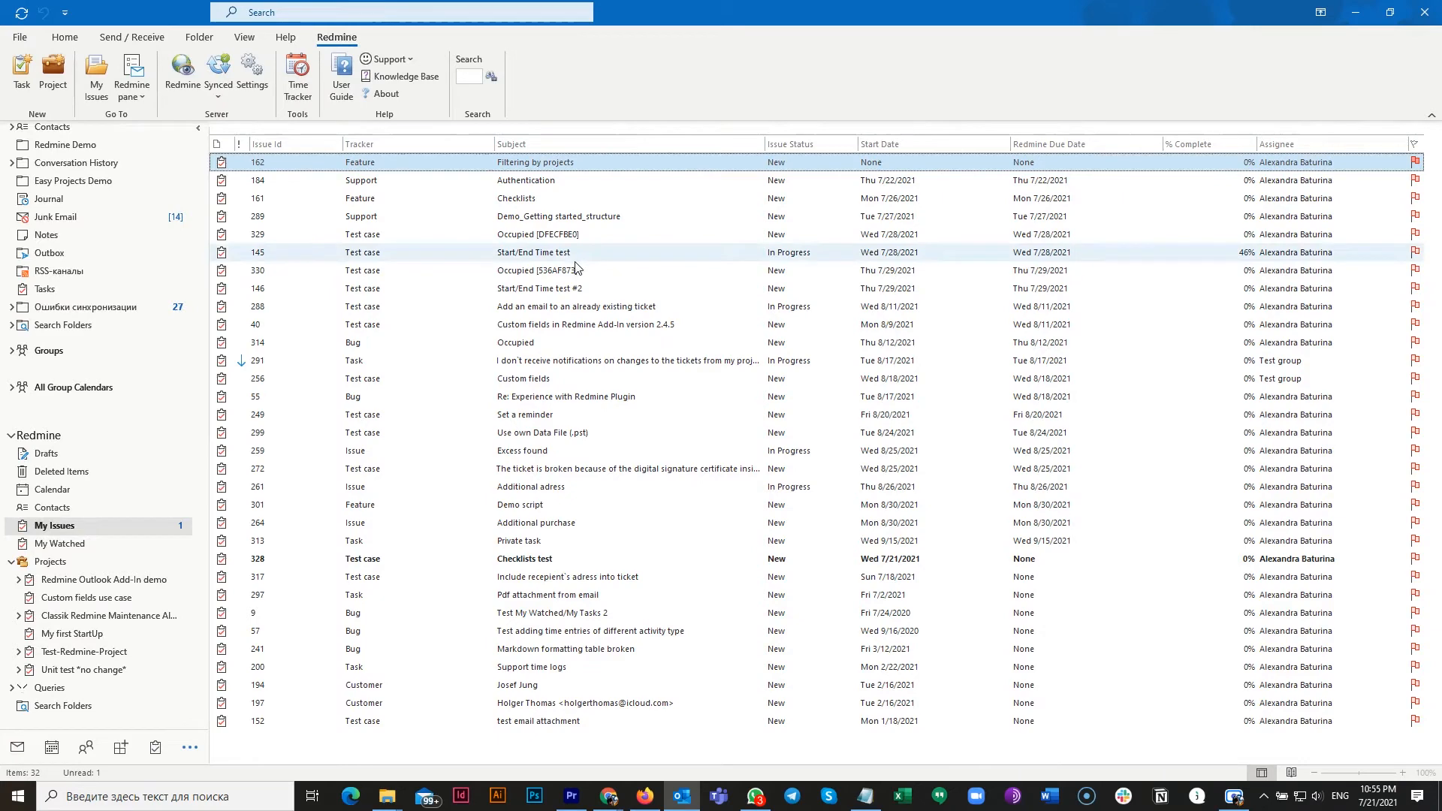
double_click(542, 295)
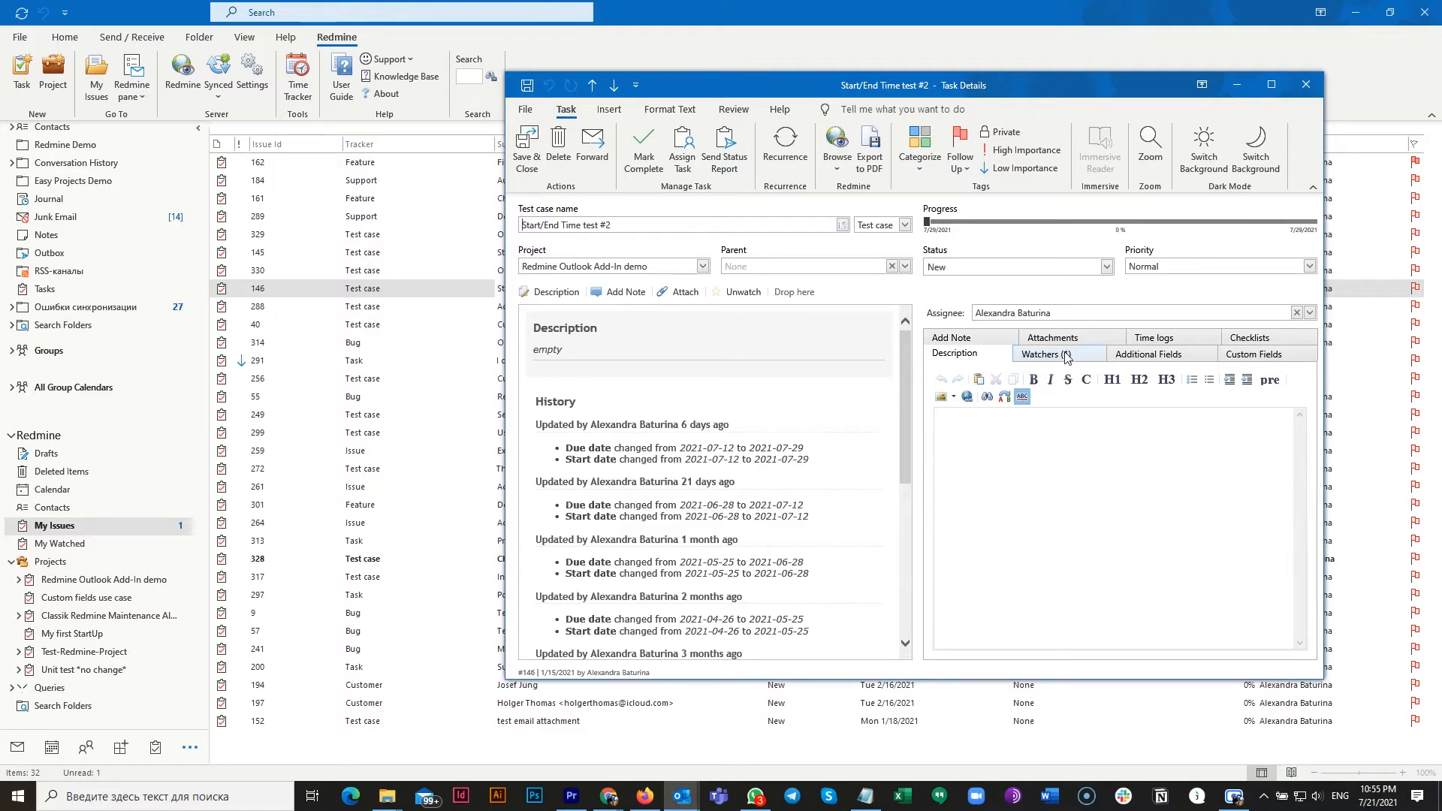
Add three checklist items named 1, 2 and 3 to the issue Start/End Time test #2
click(1253, 339)
click(1034, 416)
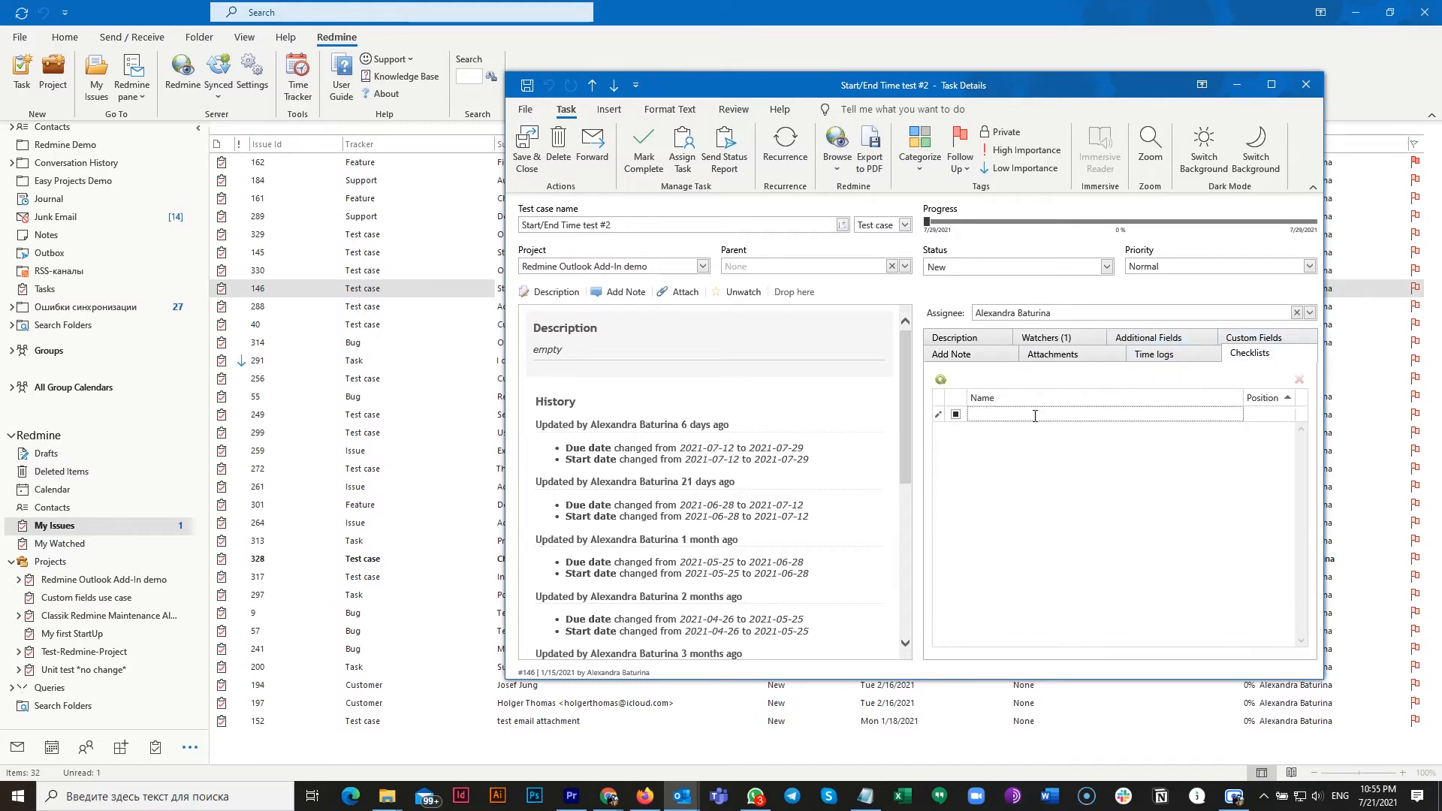
text(1)
key(Return)
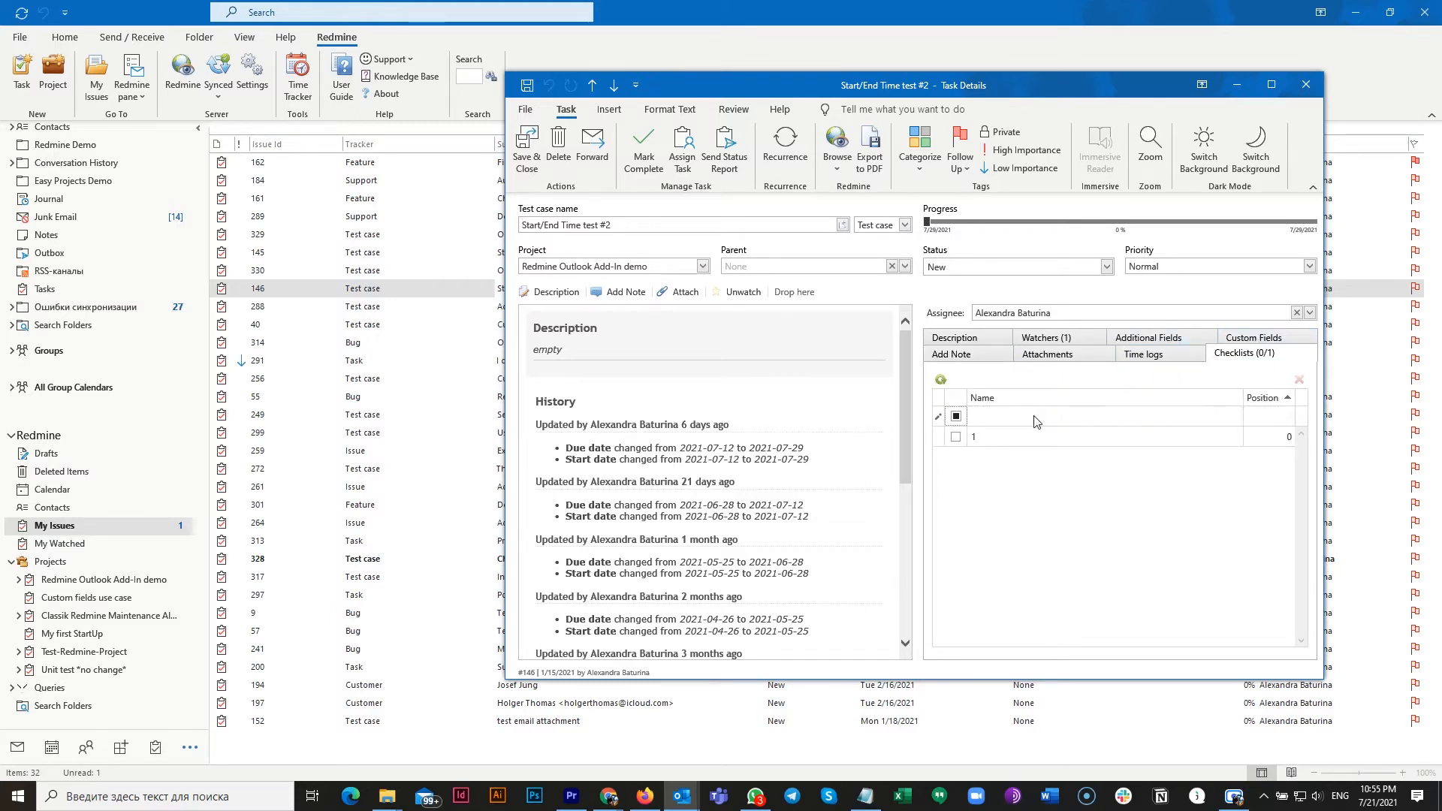
text(2)
key(Tab)
key(Return)
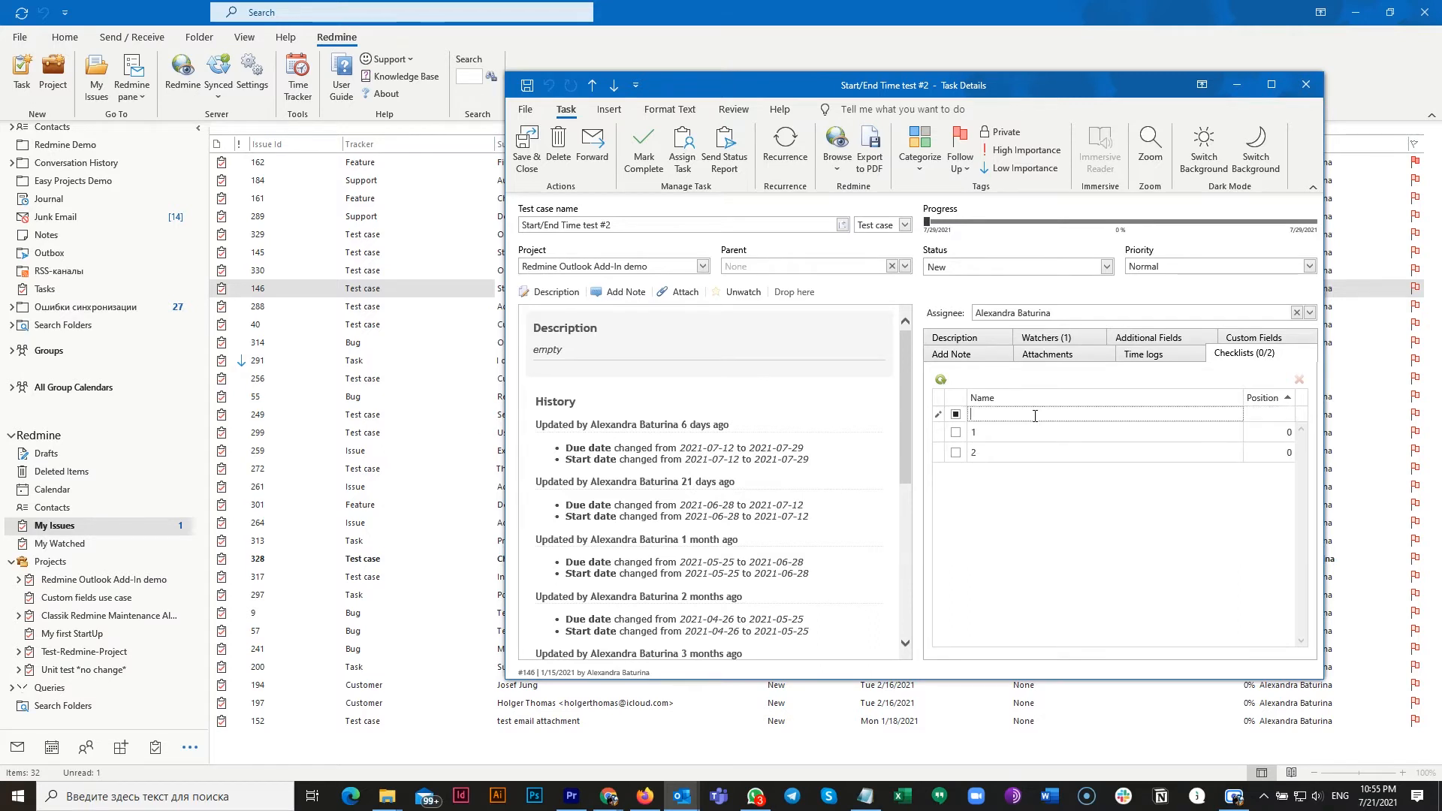
text(3)
key(Tab)
key(Return)
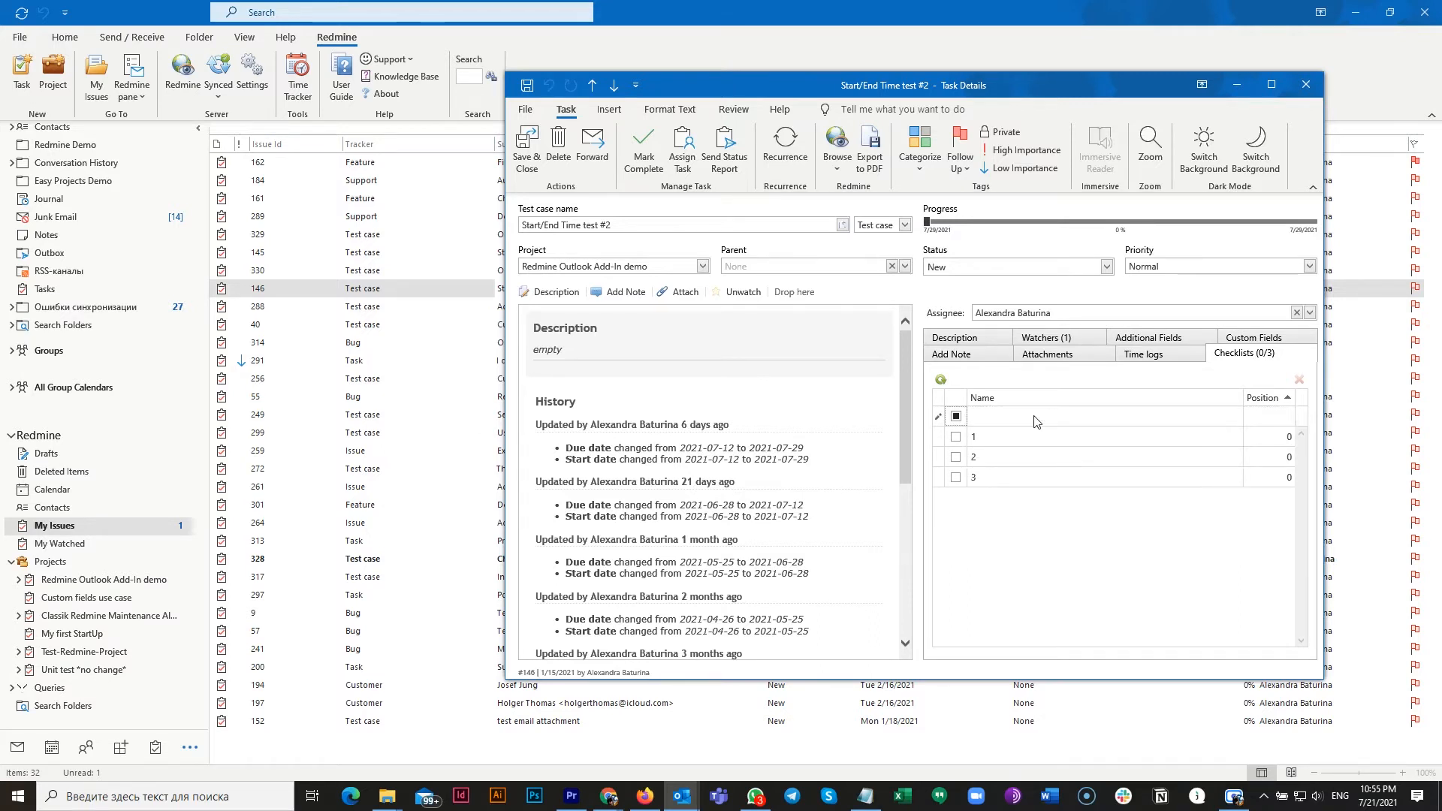
Log 1 hour of Design activity for Wednesday, 7/21/2021, on the issue and post the time log
click(1173, 355)
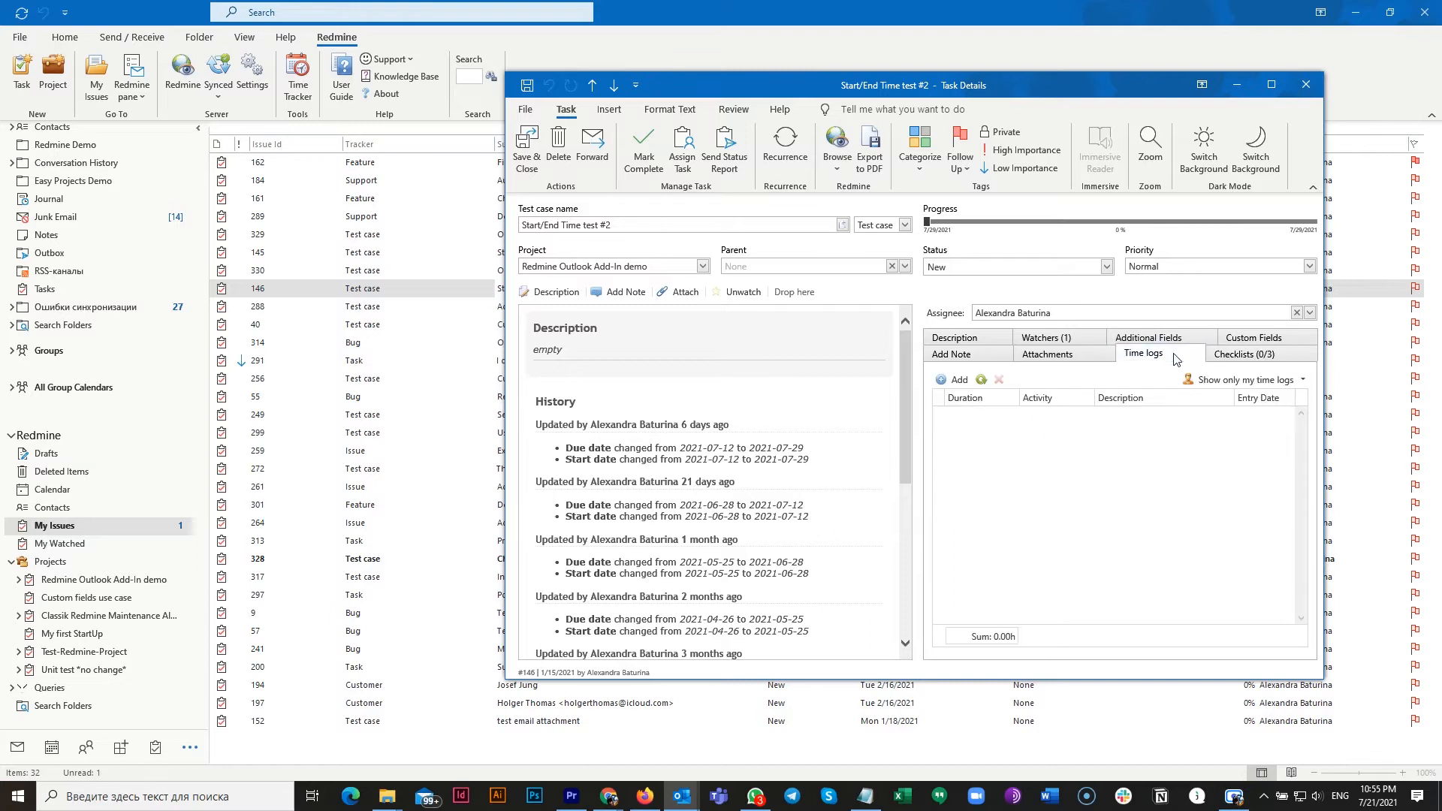
click(955, 379)
click(737, 366)
text(1)
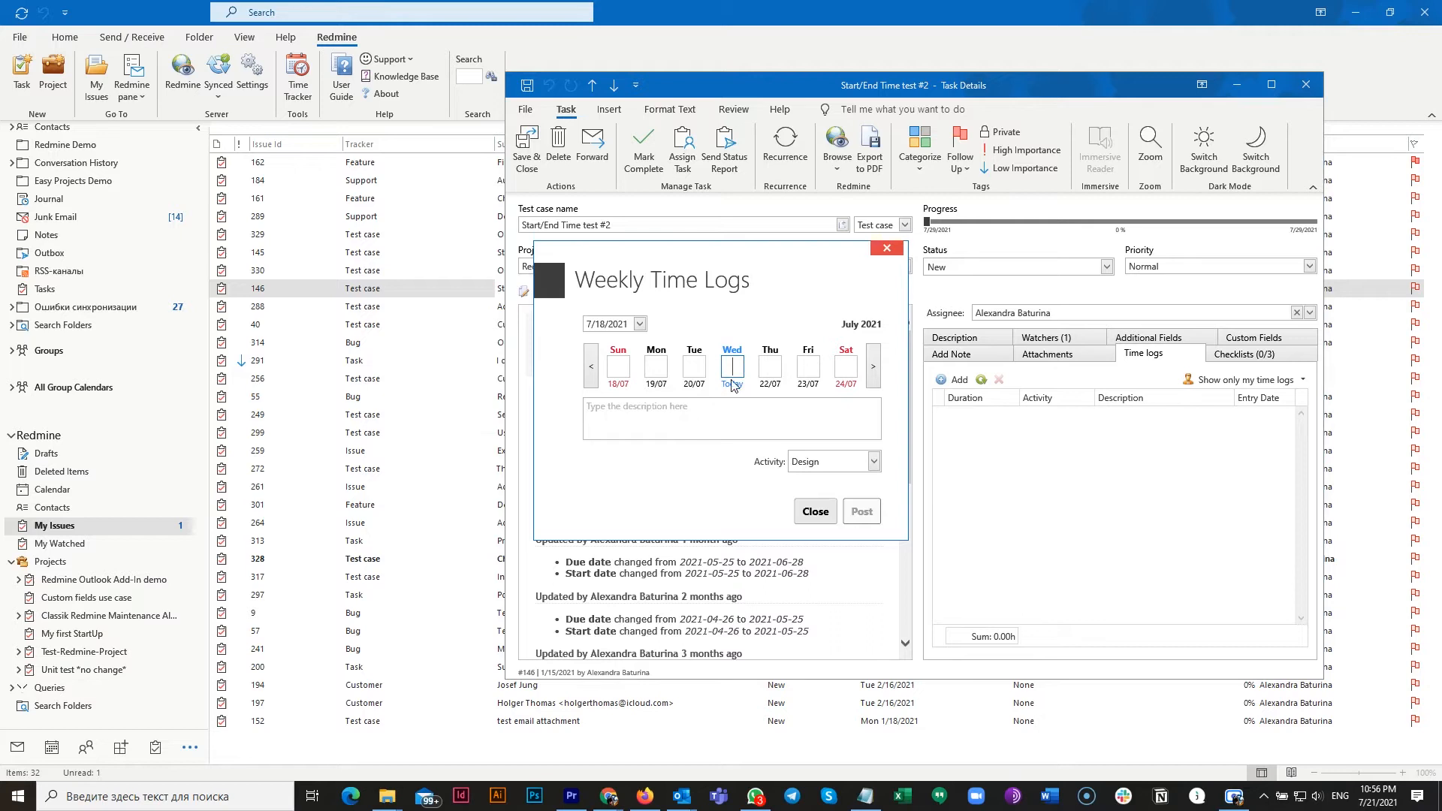
click(856, 513)
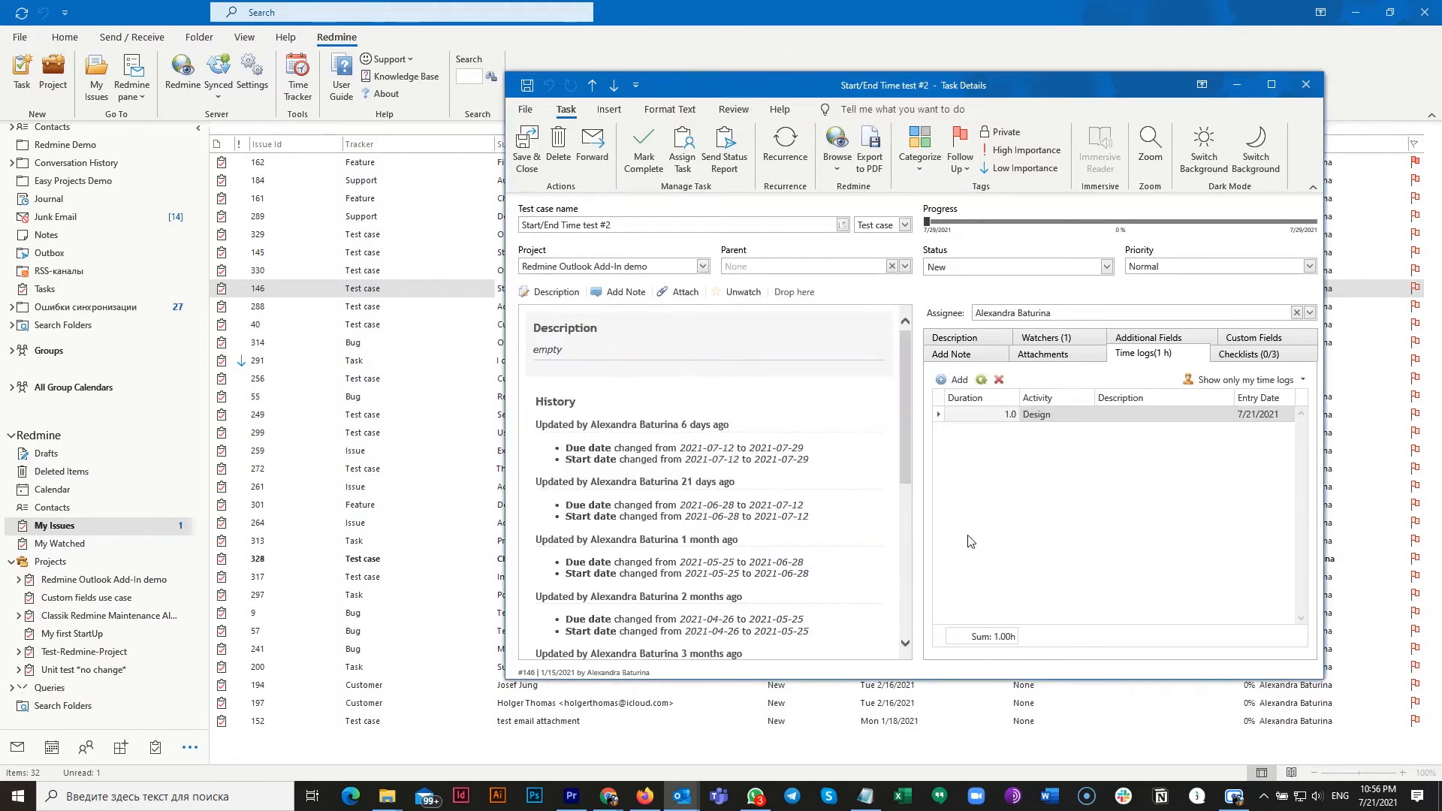
Add the note "Type your message" to the issue Start/End Time test #2, then save and close the issue
click(978, 359)
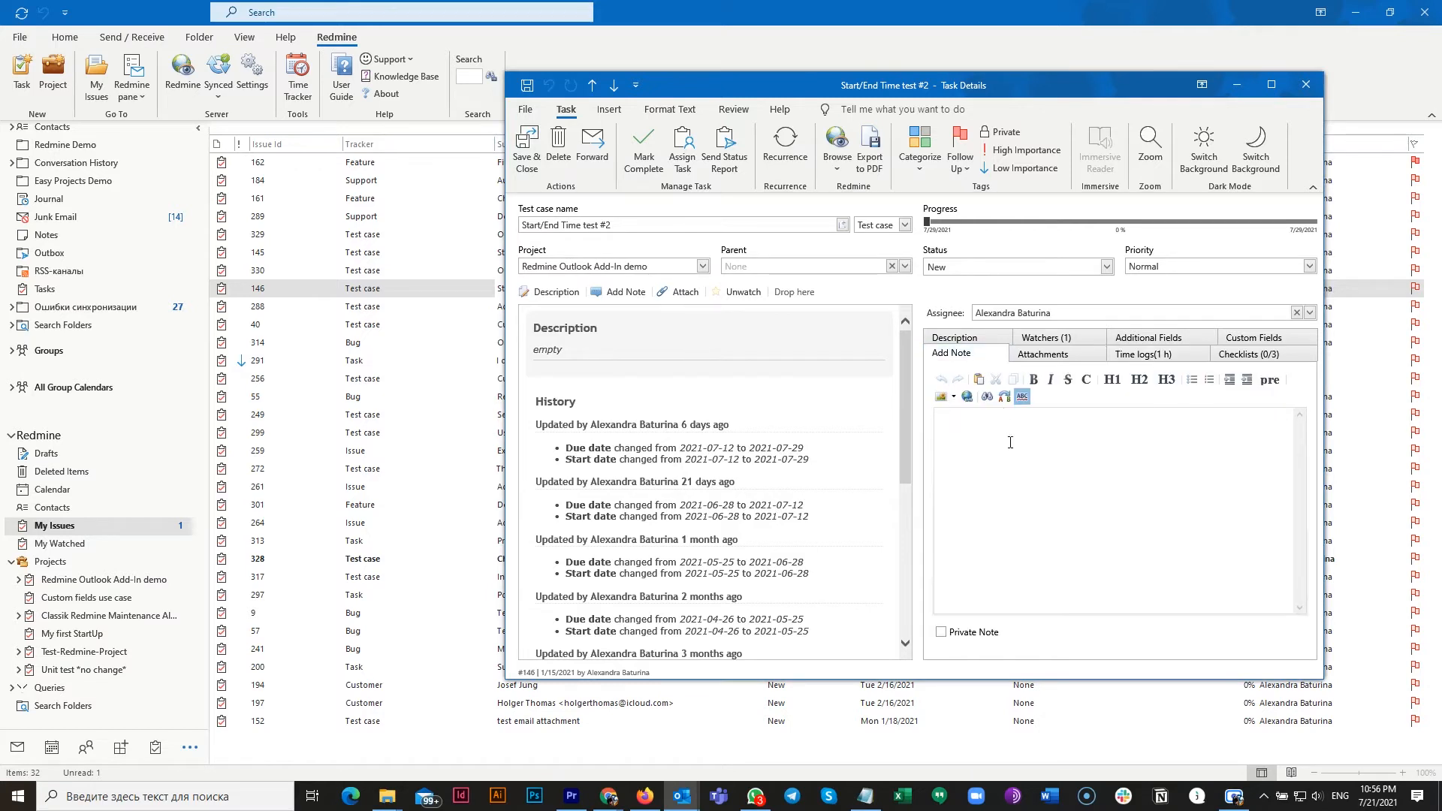
text(M)
text(Type you)
text(r message)
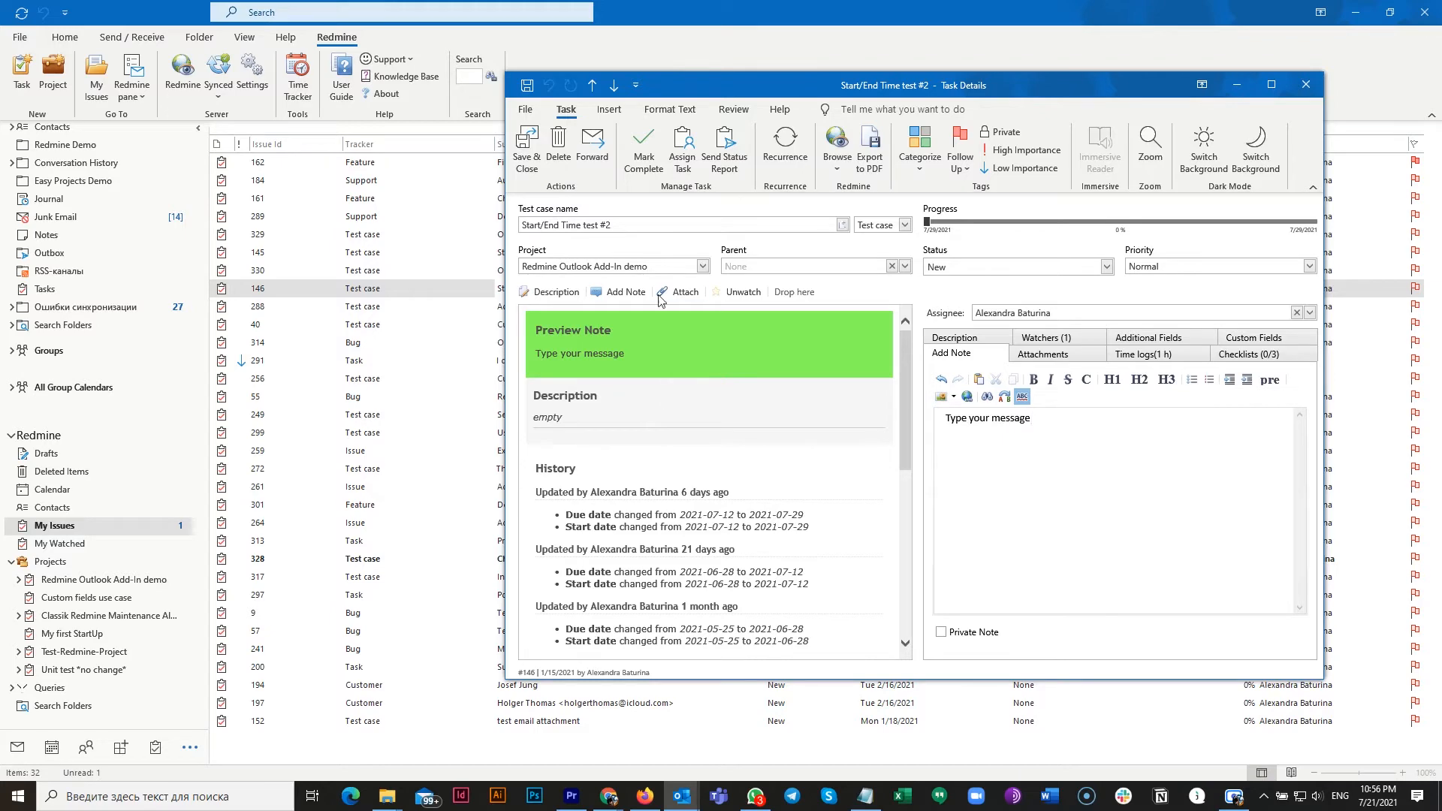
click(528, 155)
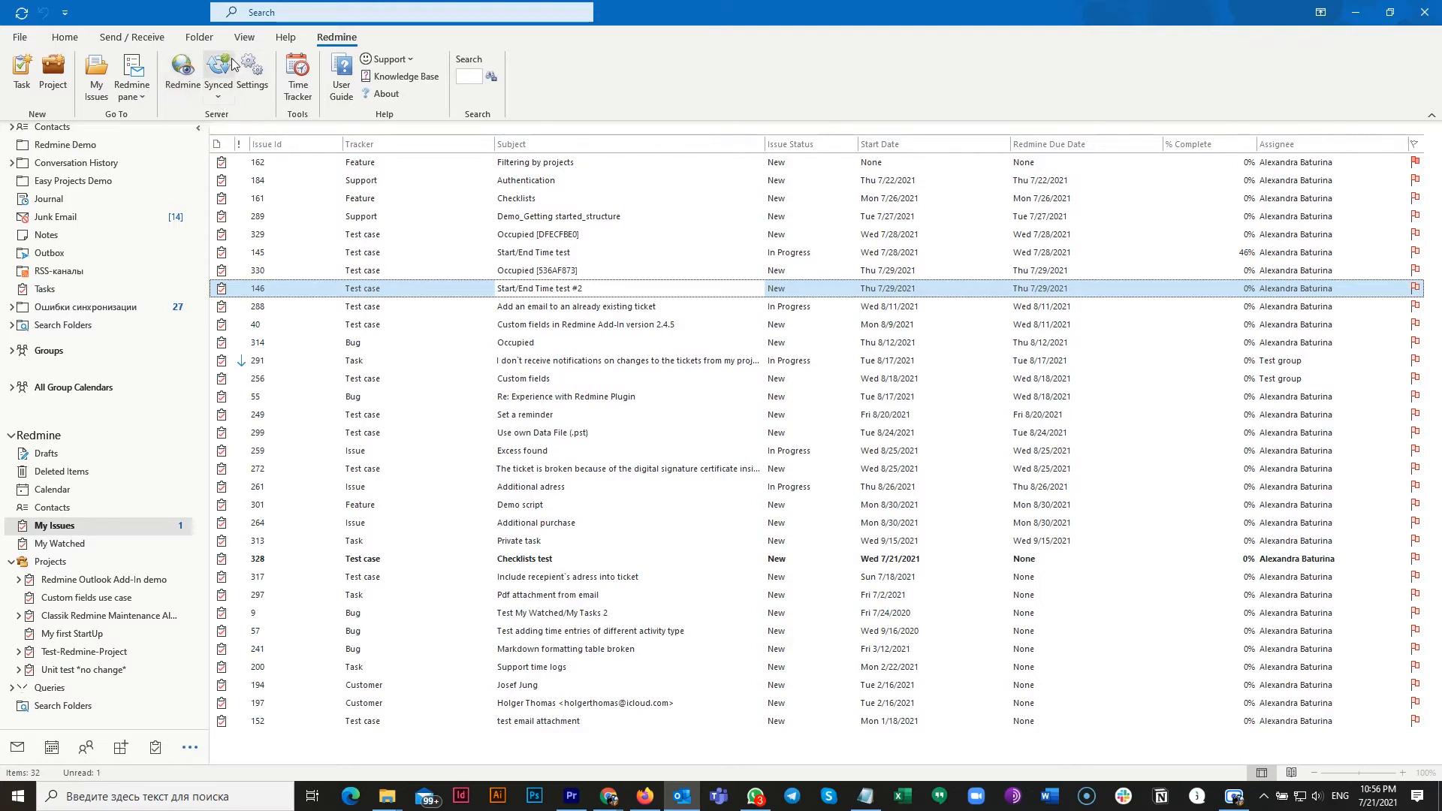
Look at the available synchronization options and the add-in's Redmine connection settings, leaving both unchanged
click(220, 98)
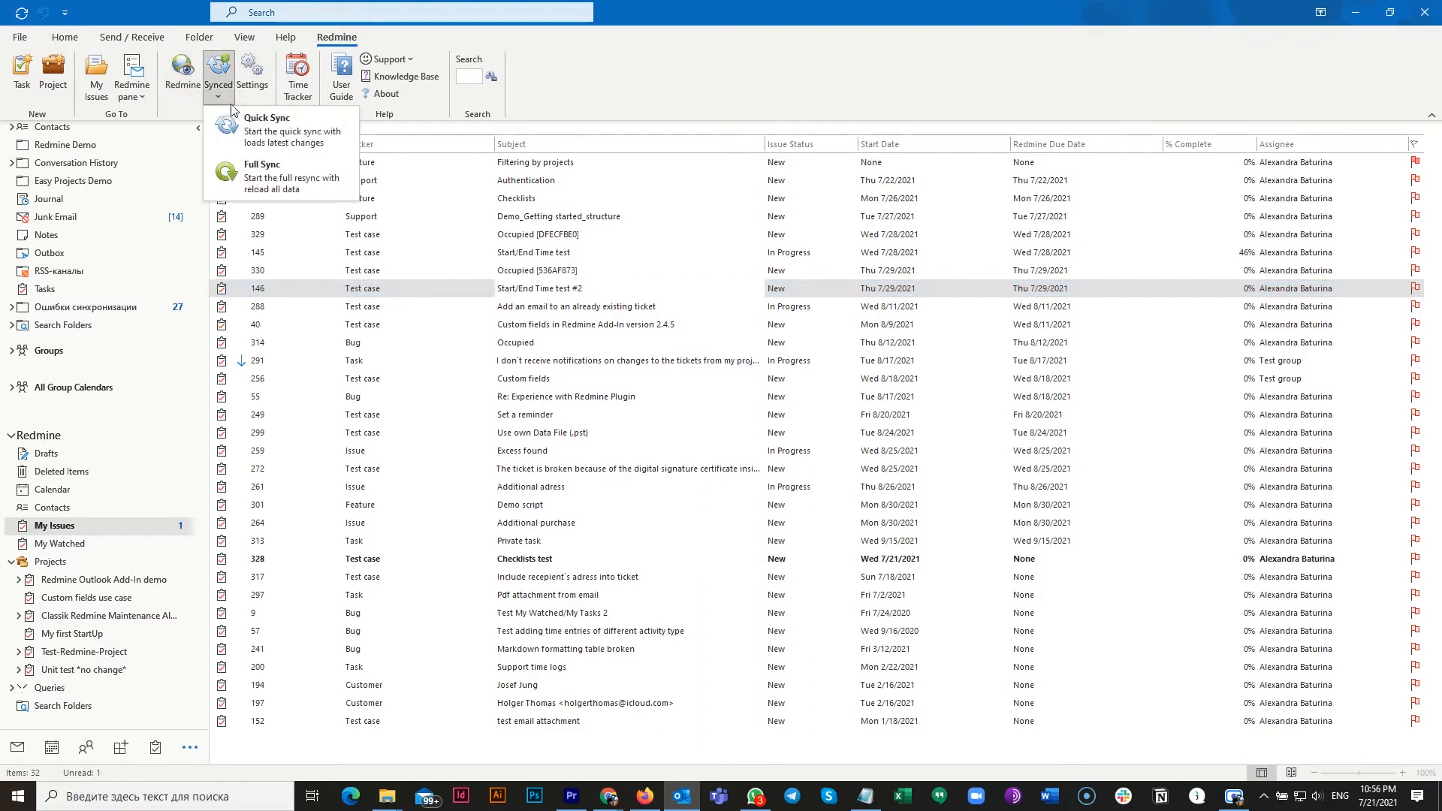
click(268, 49)
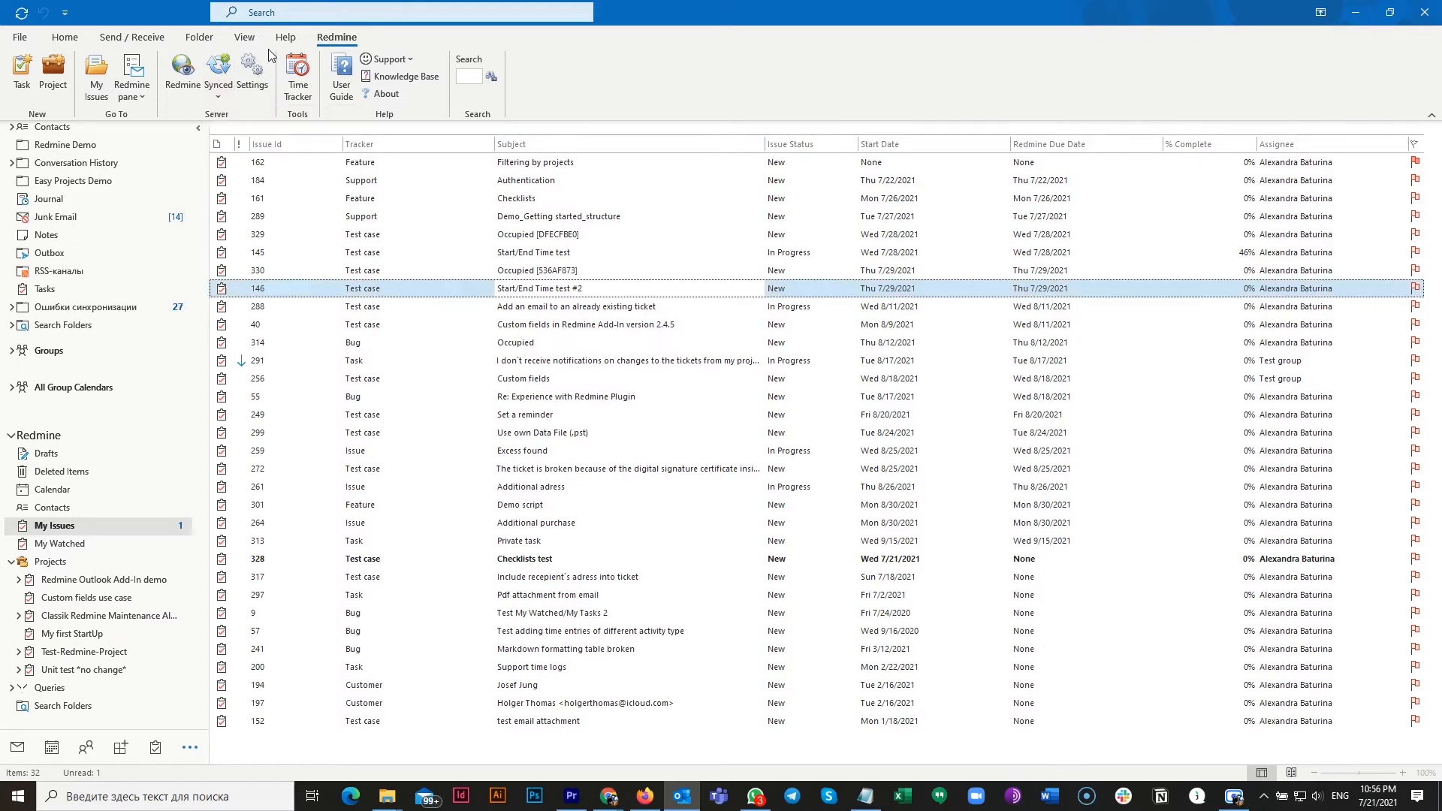
click(259, 71)
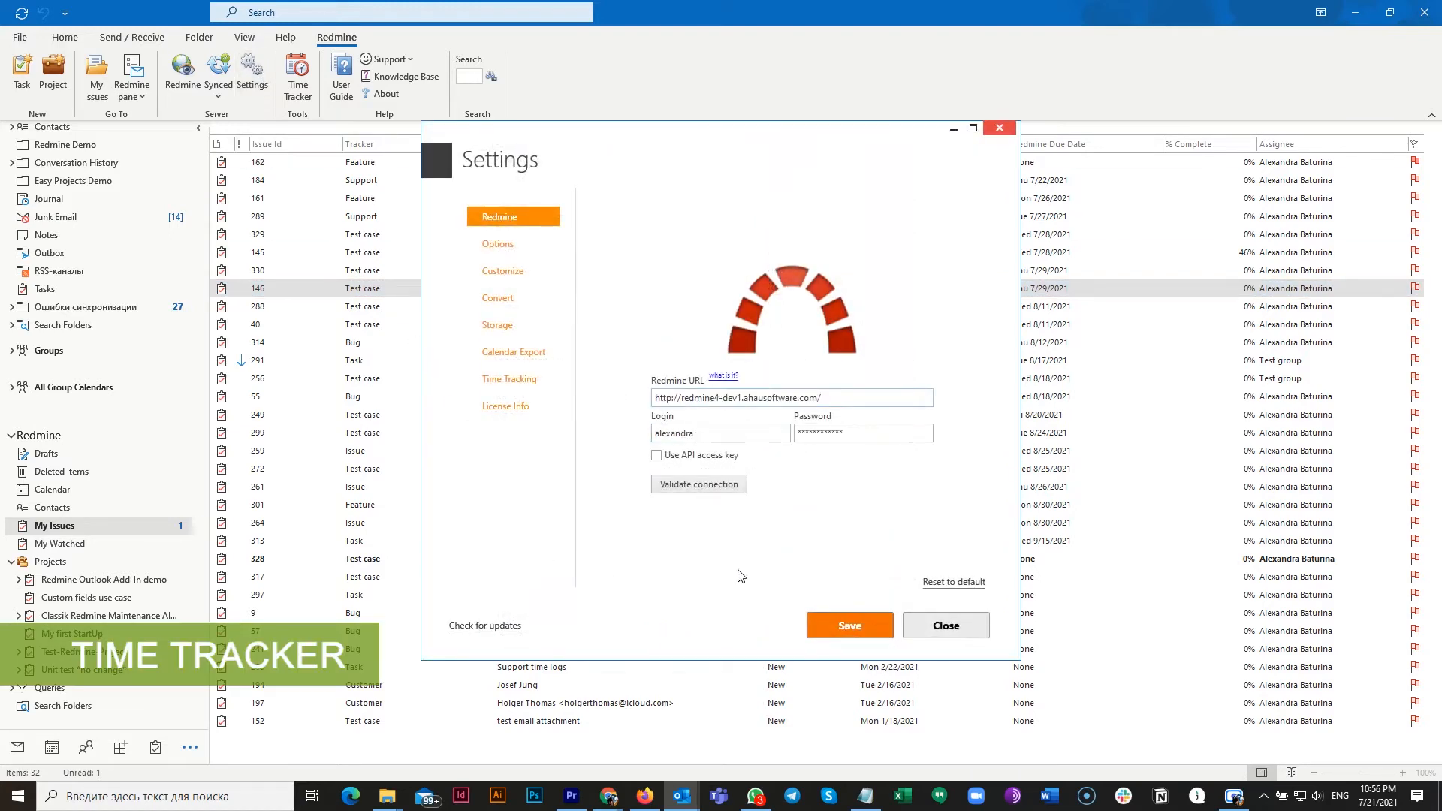
click(996, 130)
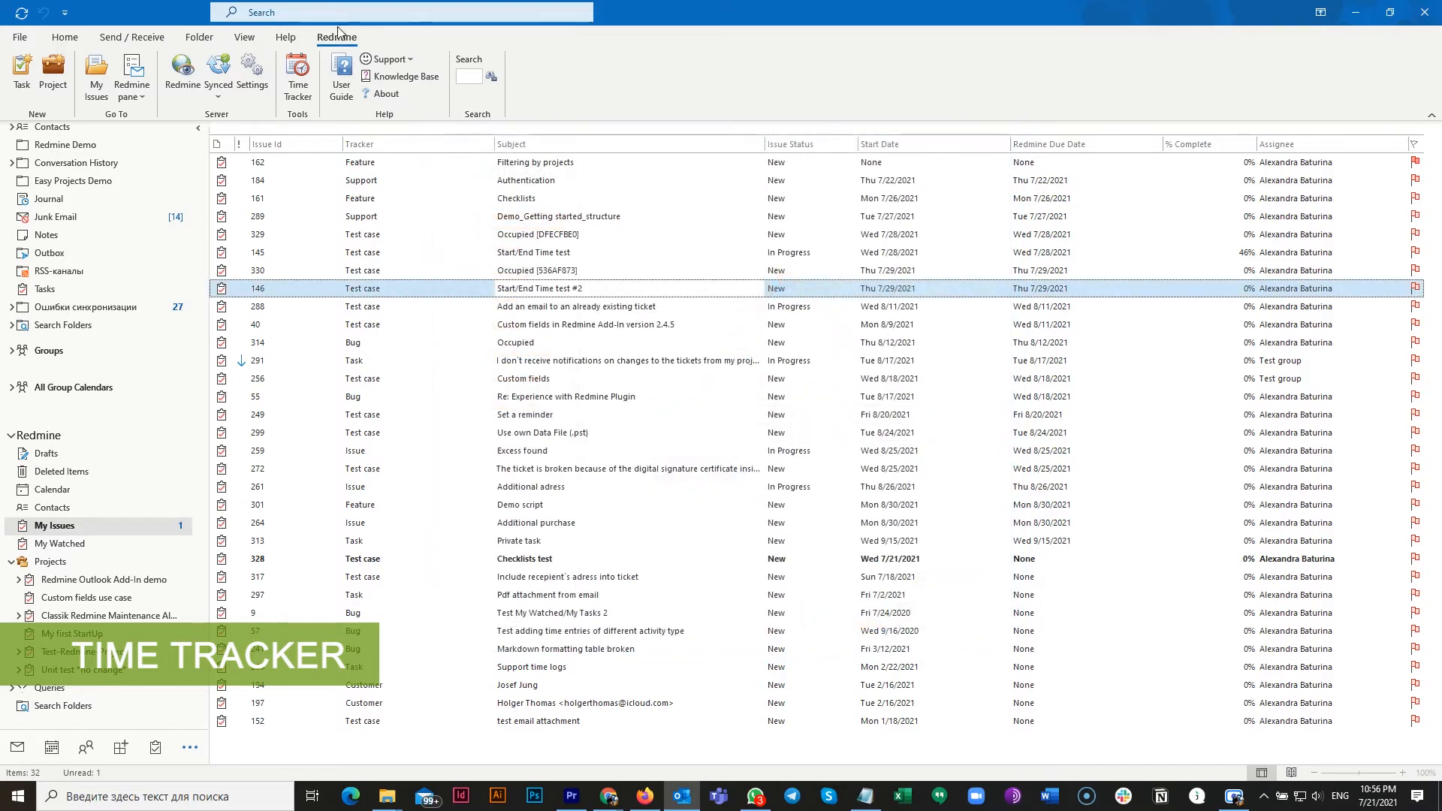
Import the time entry of issue 161, Checklists, from the Time Tracker into Redmine and close the tracker
click(299, 77)
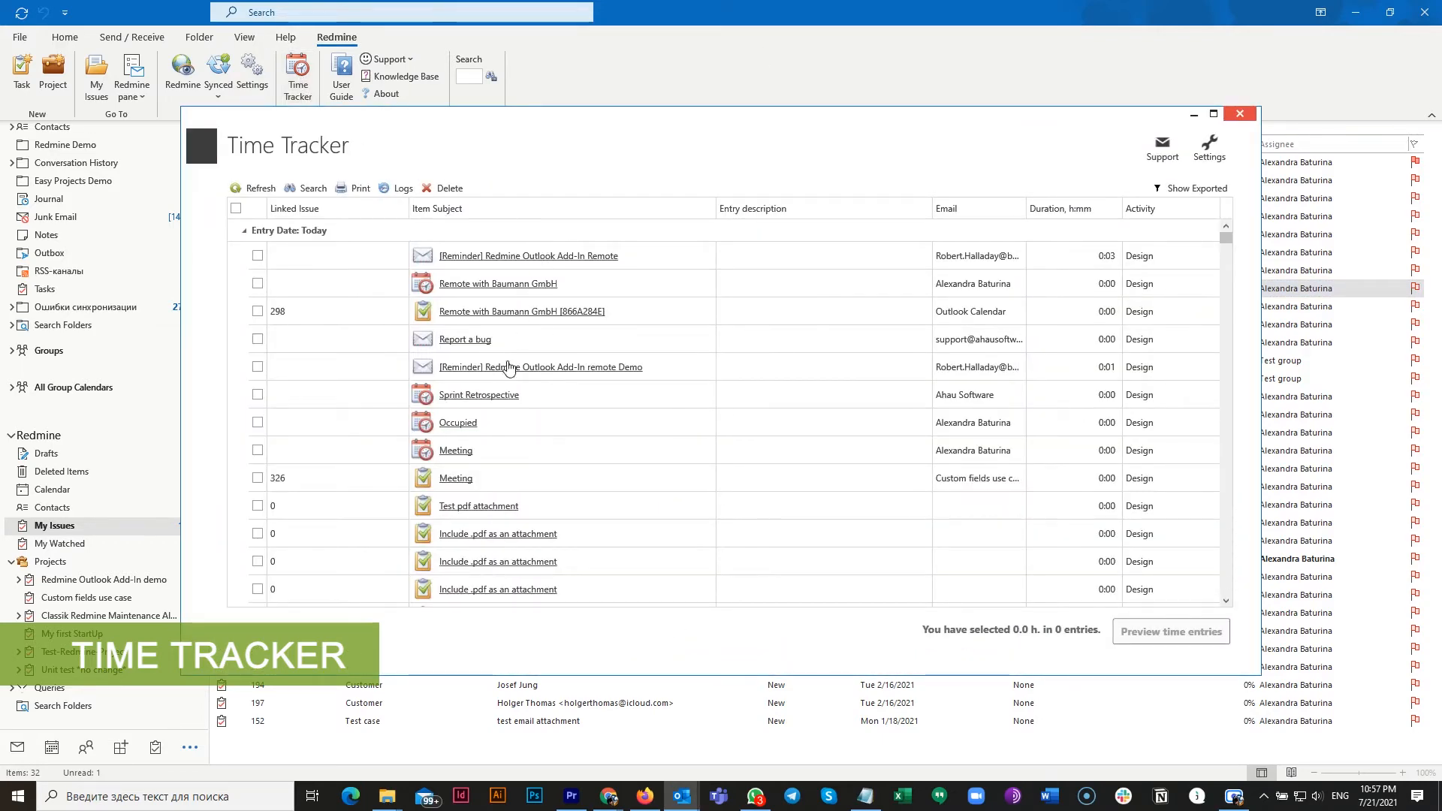
scroll(495, 383, down, 2)
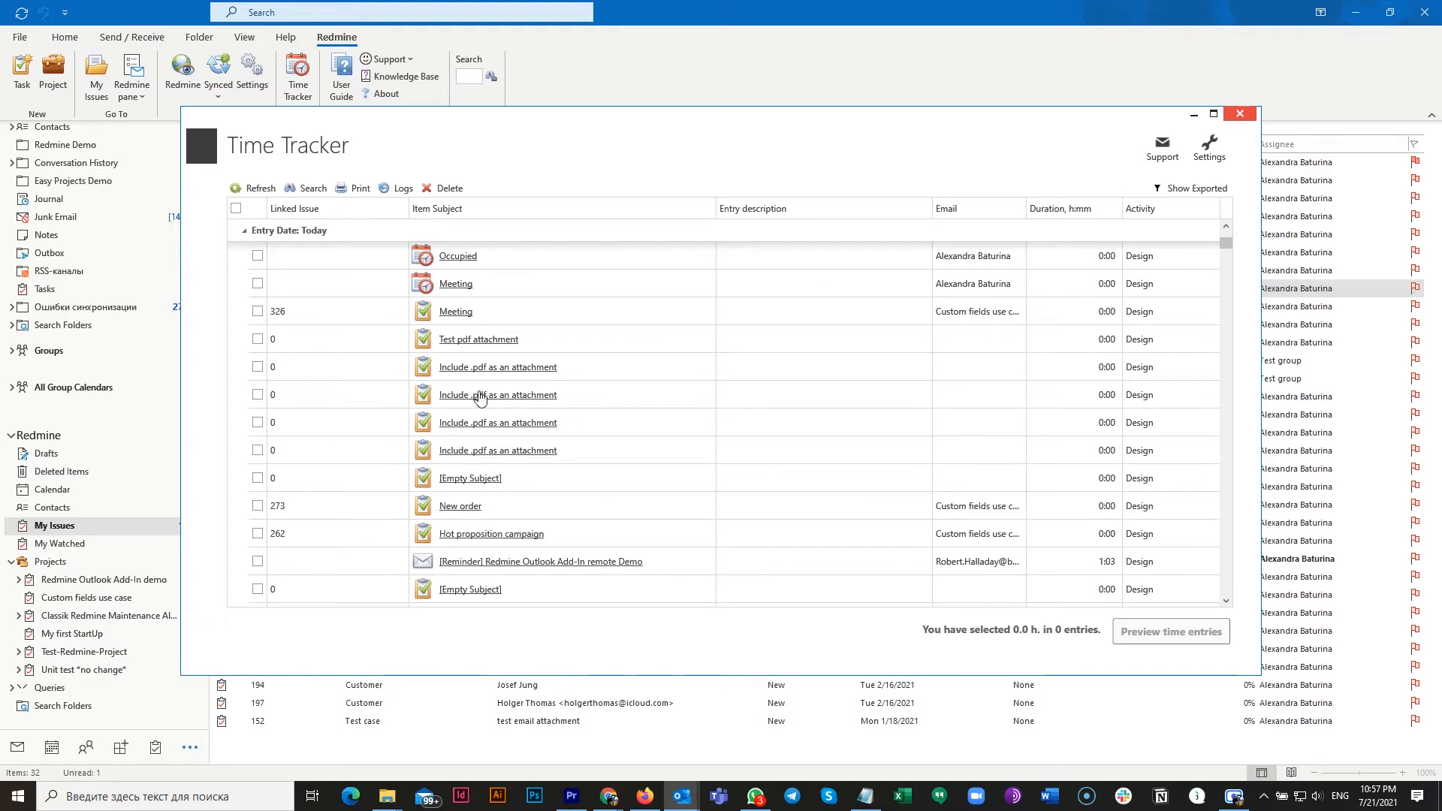
scroll(484, 398, down, 2)
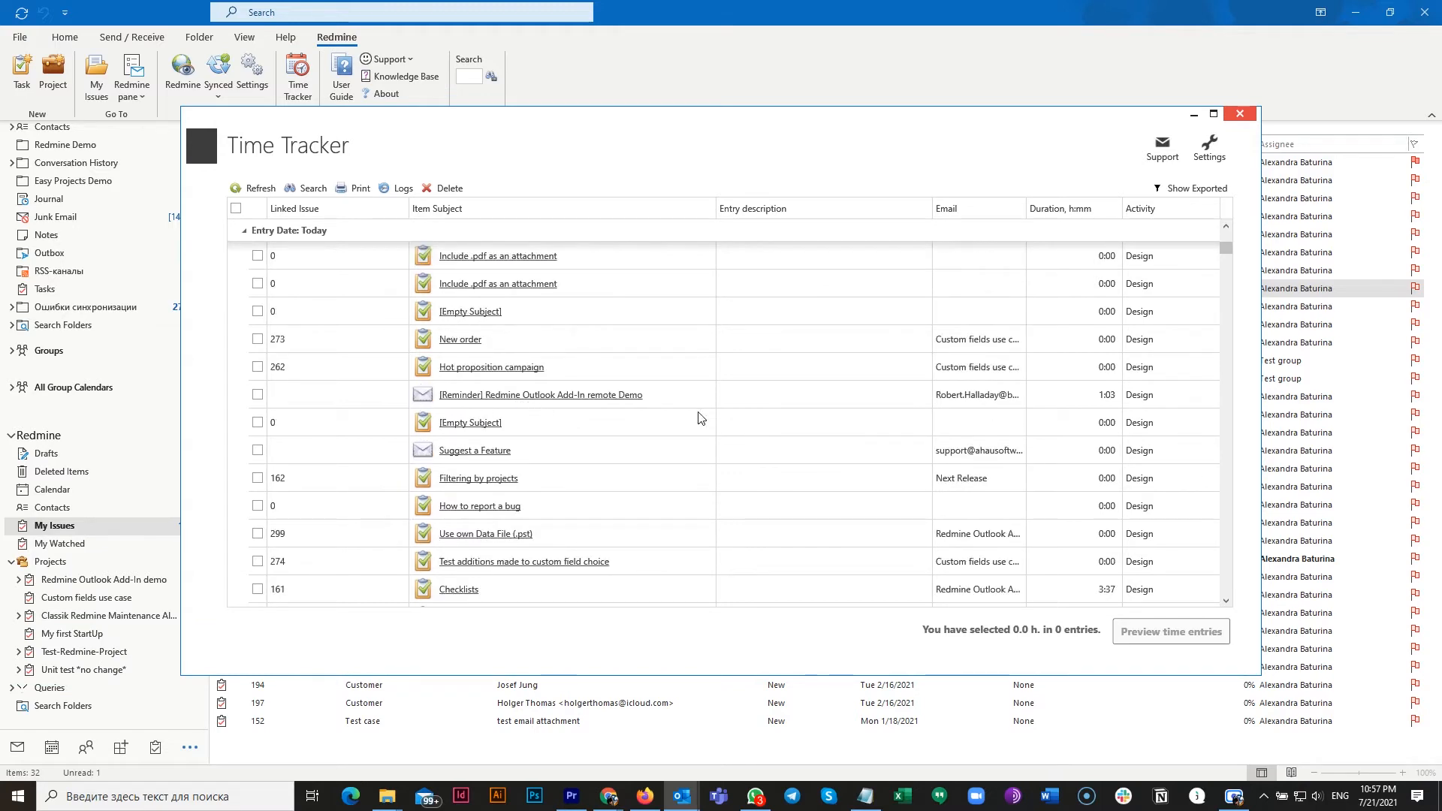
scroll(713, 477, down, 2)
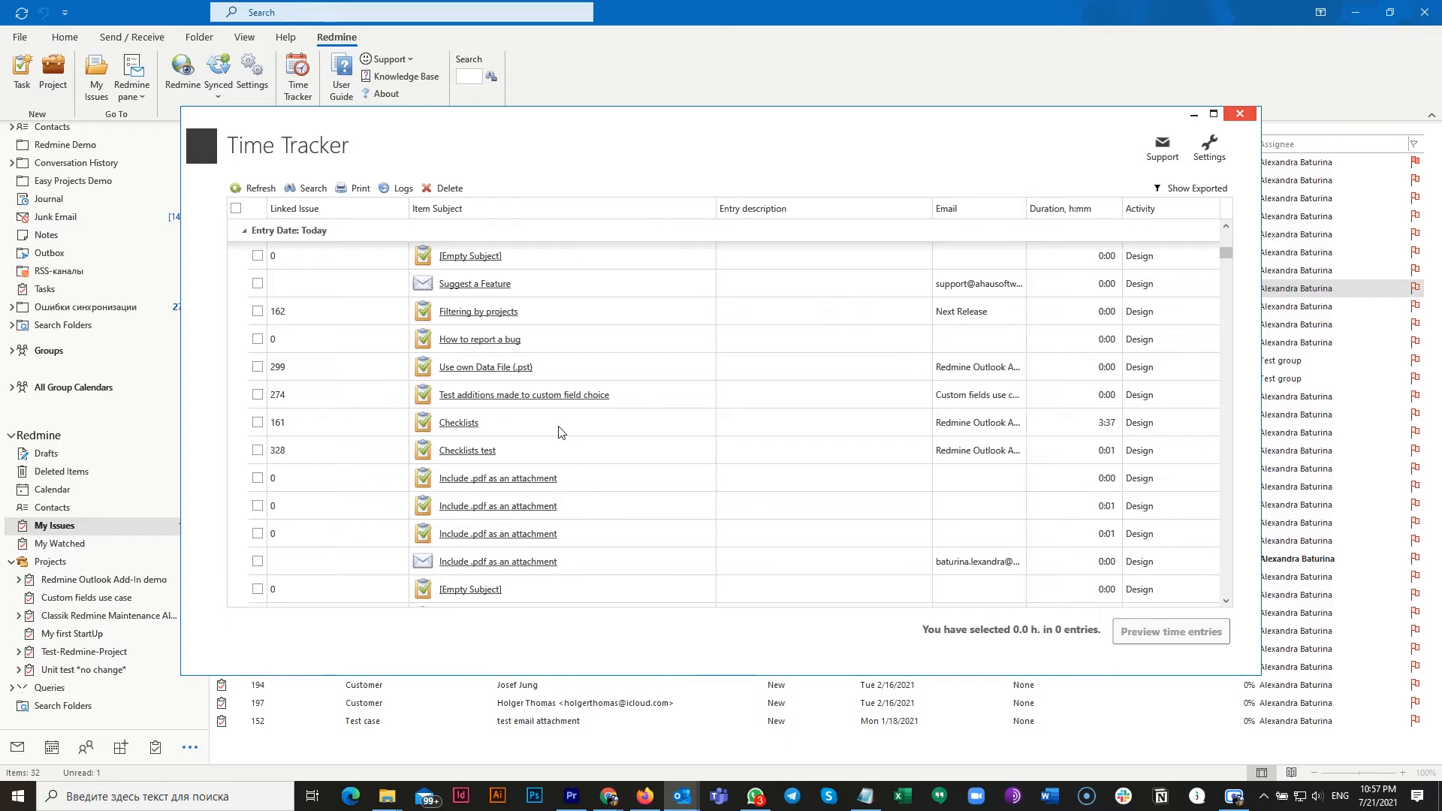
click(254, 428)
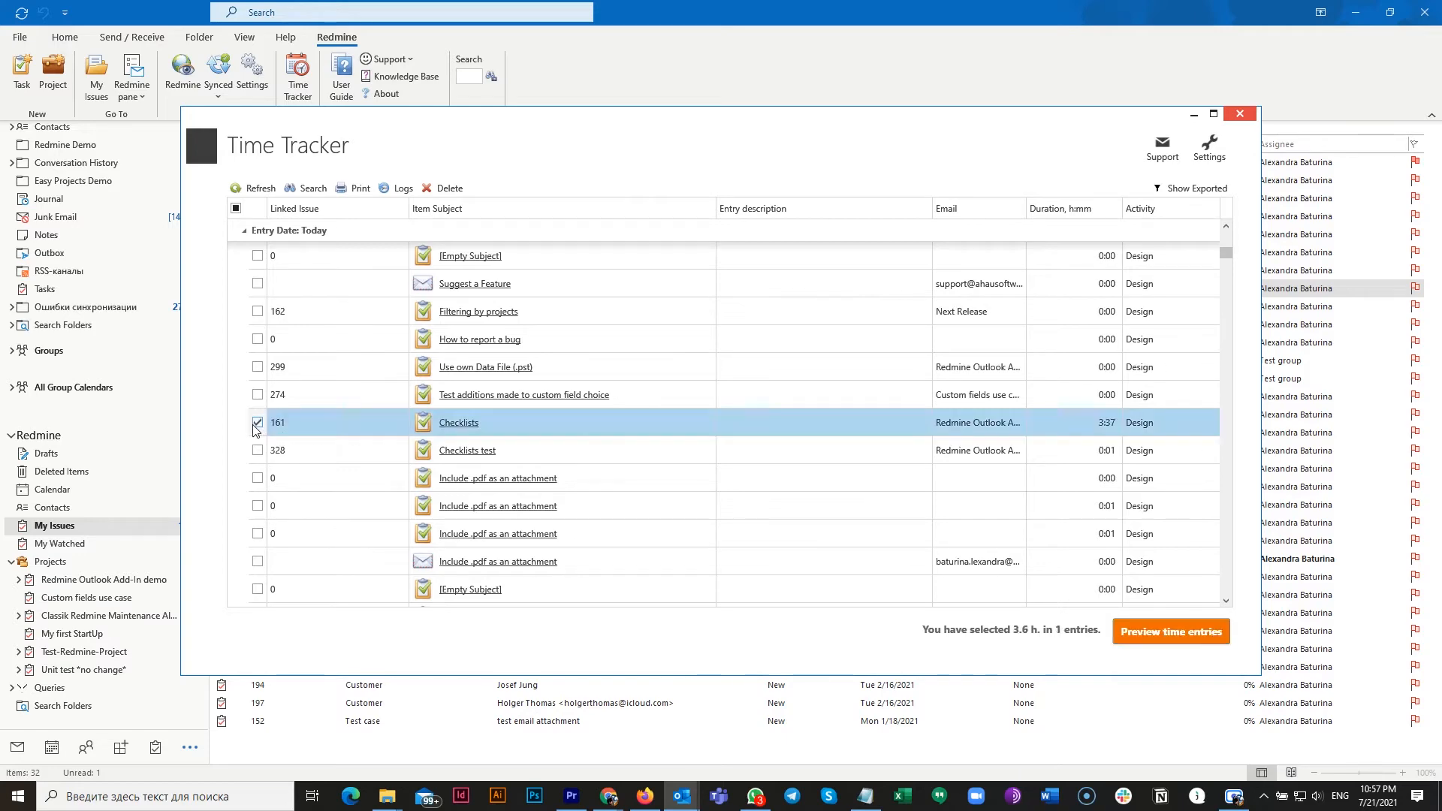
click(1150, 642)
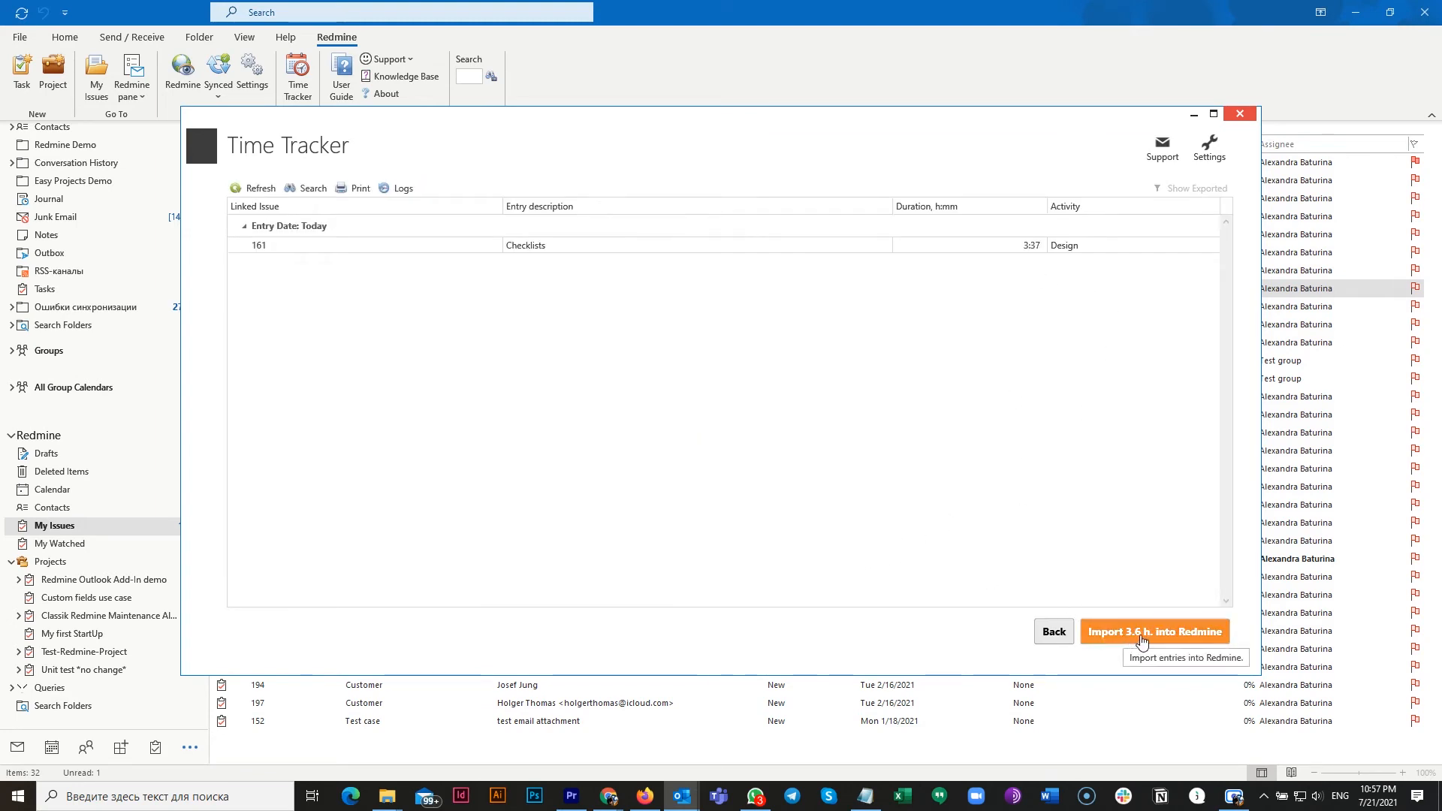
click(1174, 641)
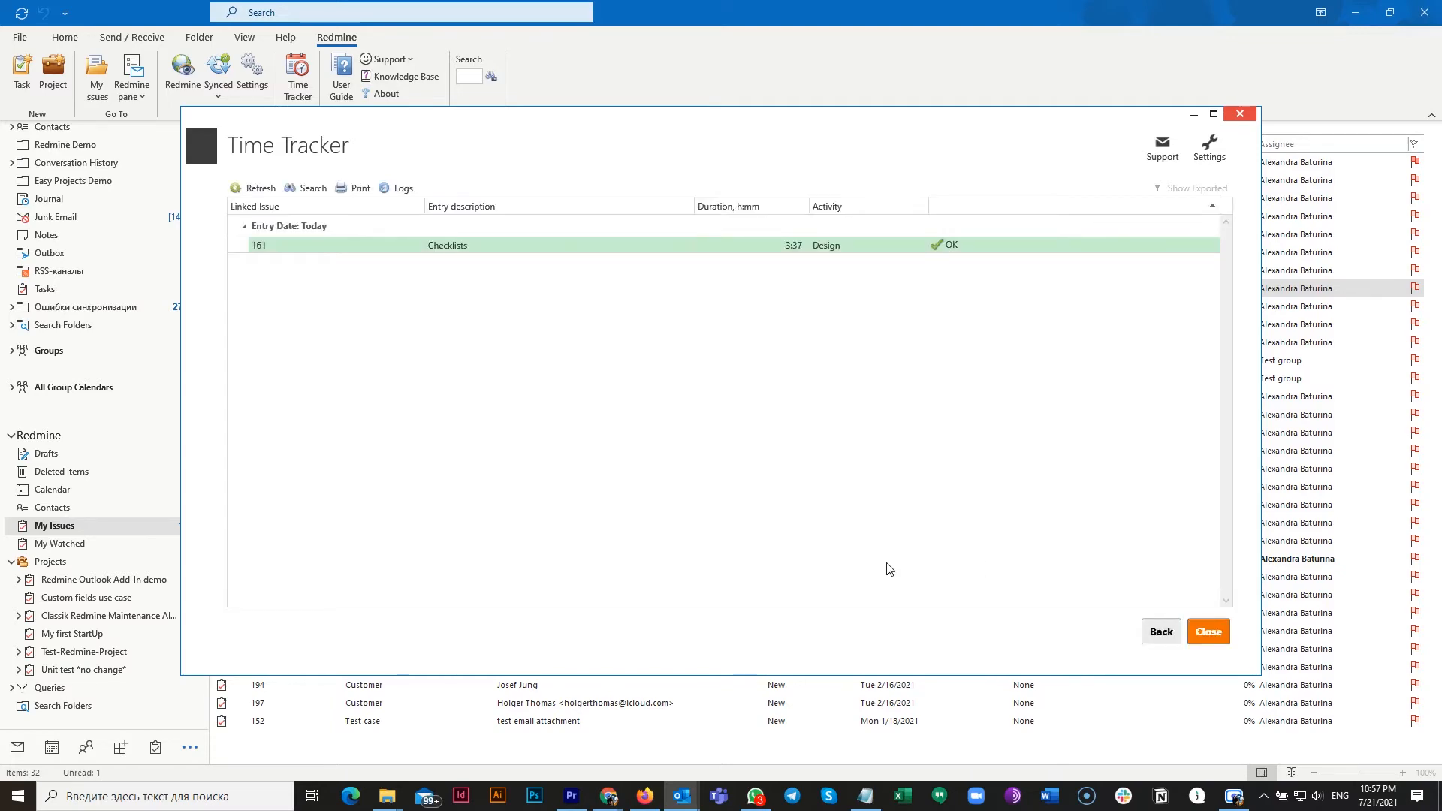
click(1206, 633)
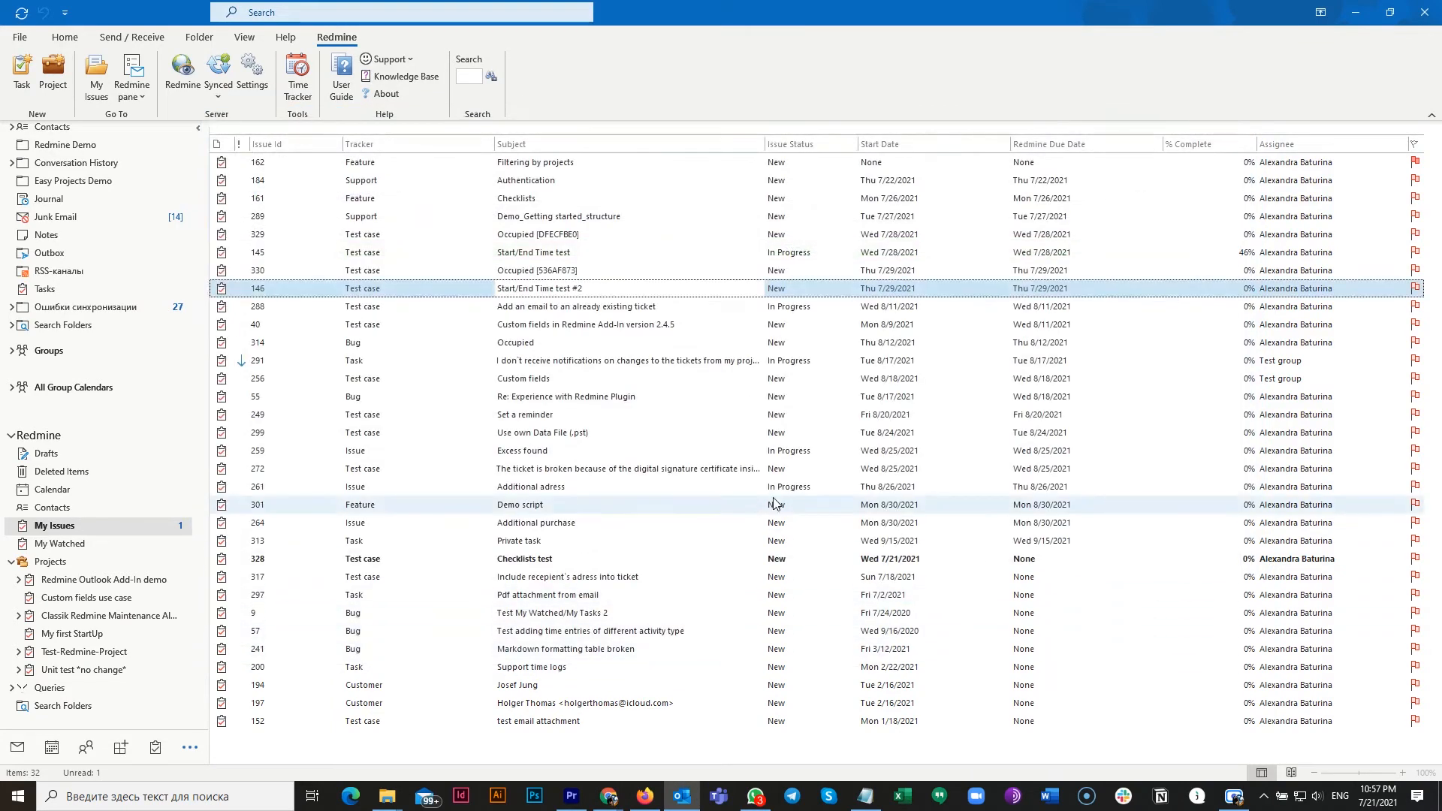
View the User Guide, and examine the Suggest a Feature message addressed to support, discarding it without saving
click(340, 71)
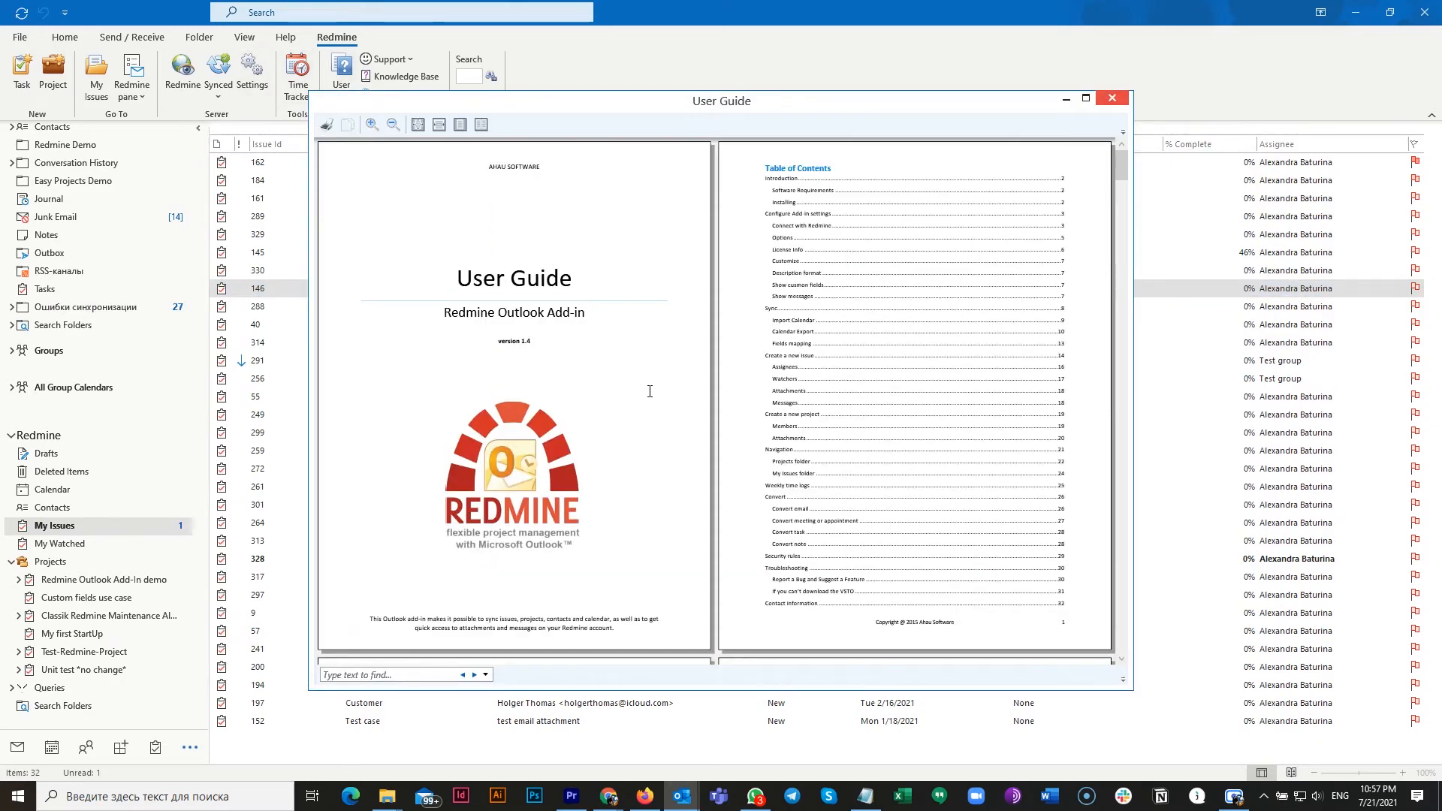
click(1118, 105)
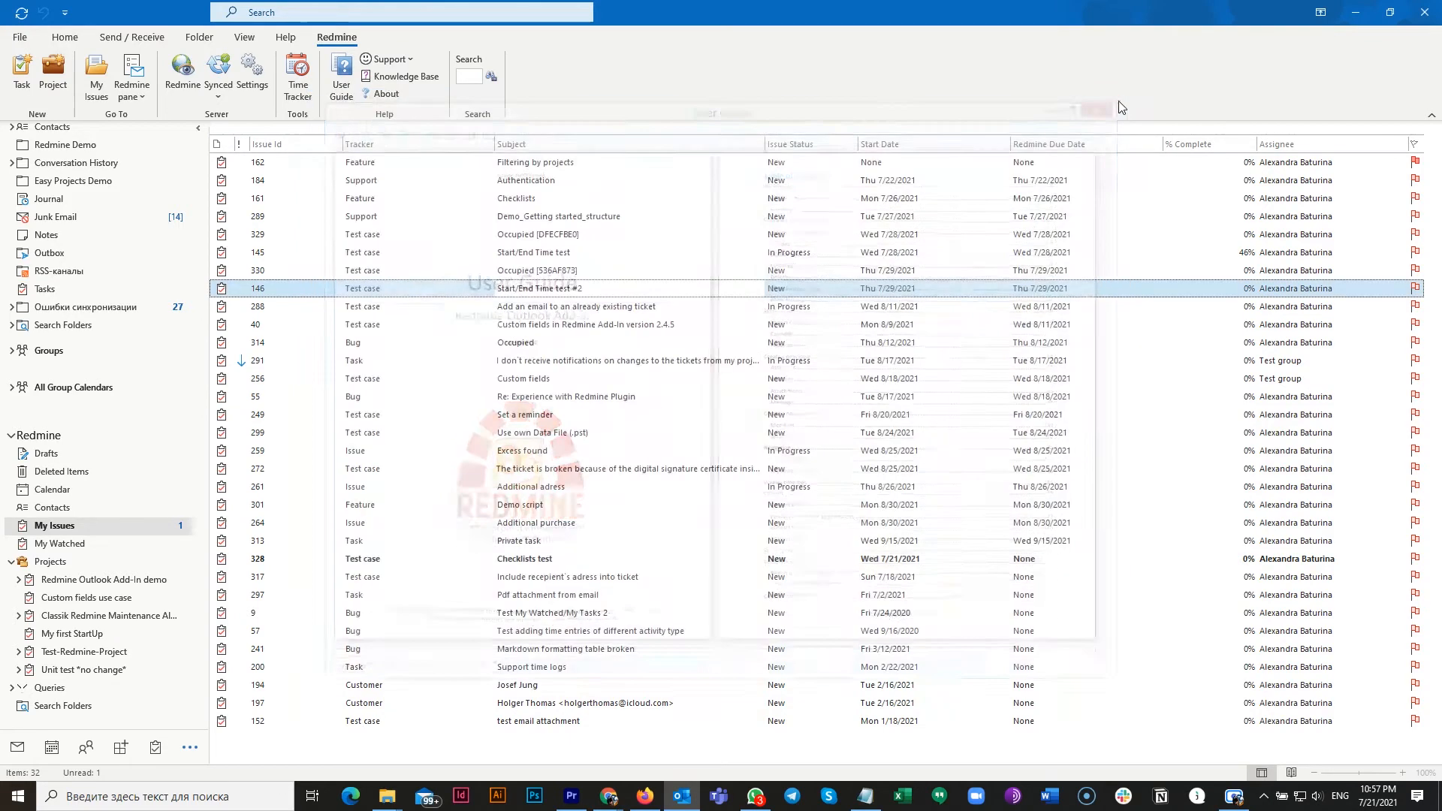
click(416, 60)
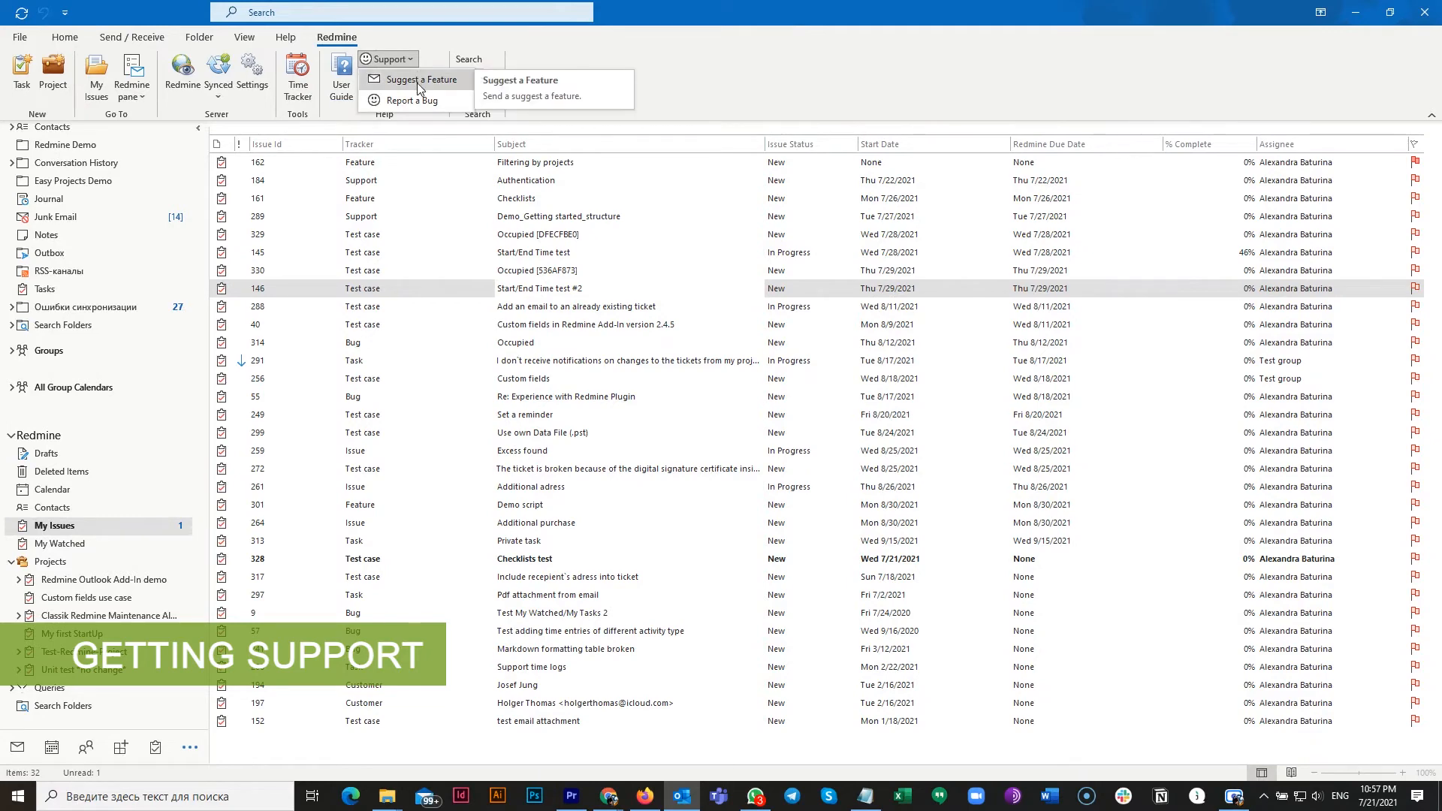
click(417, 83)
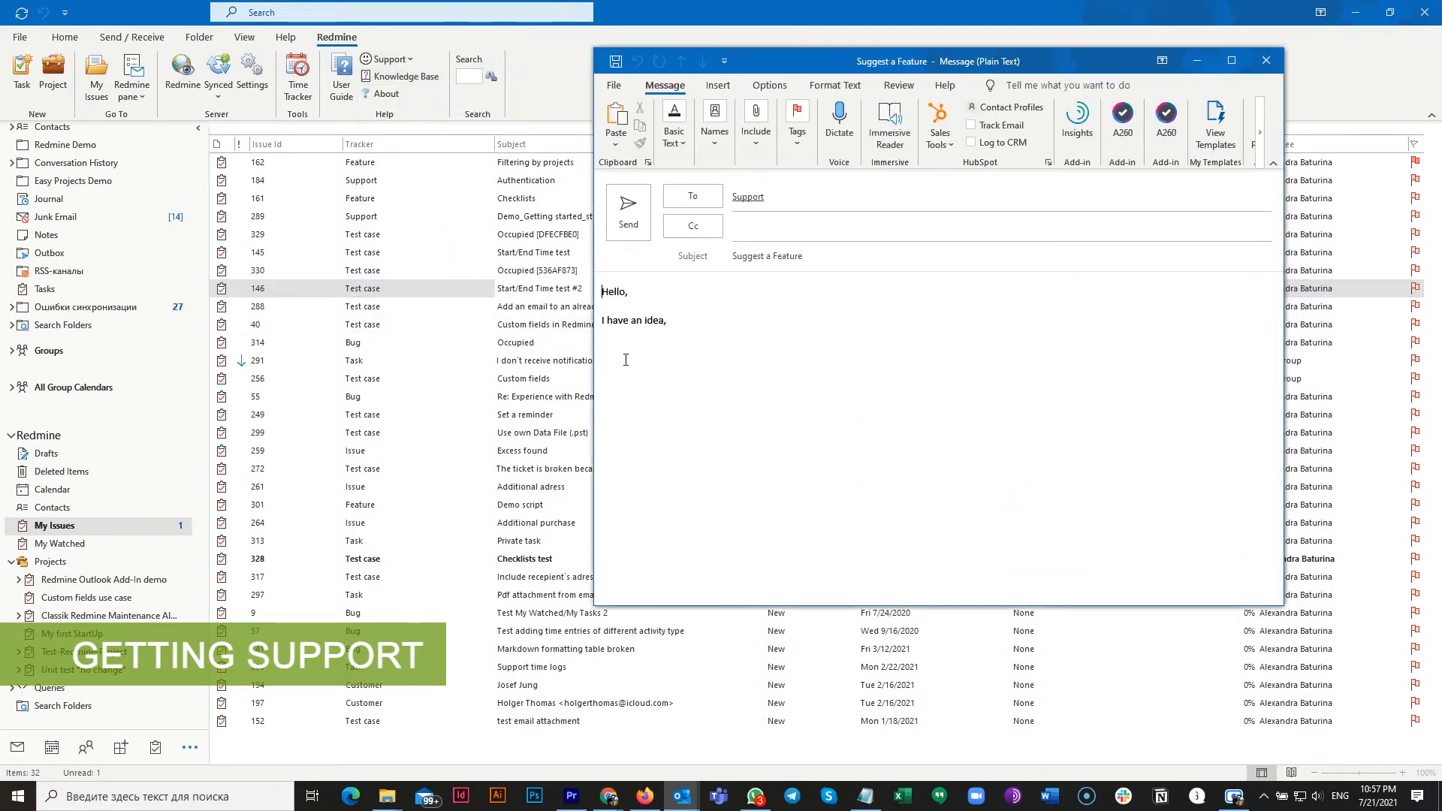
click(689, 333)
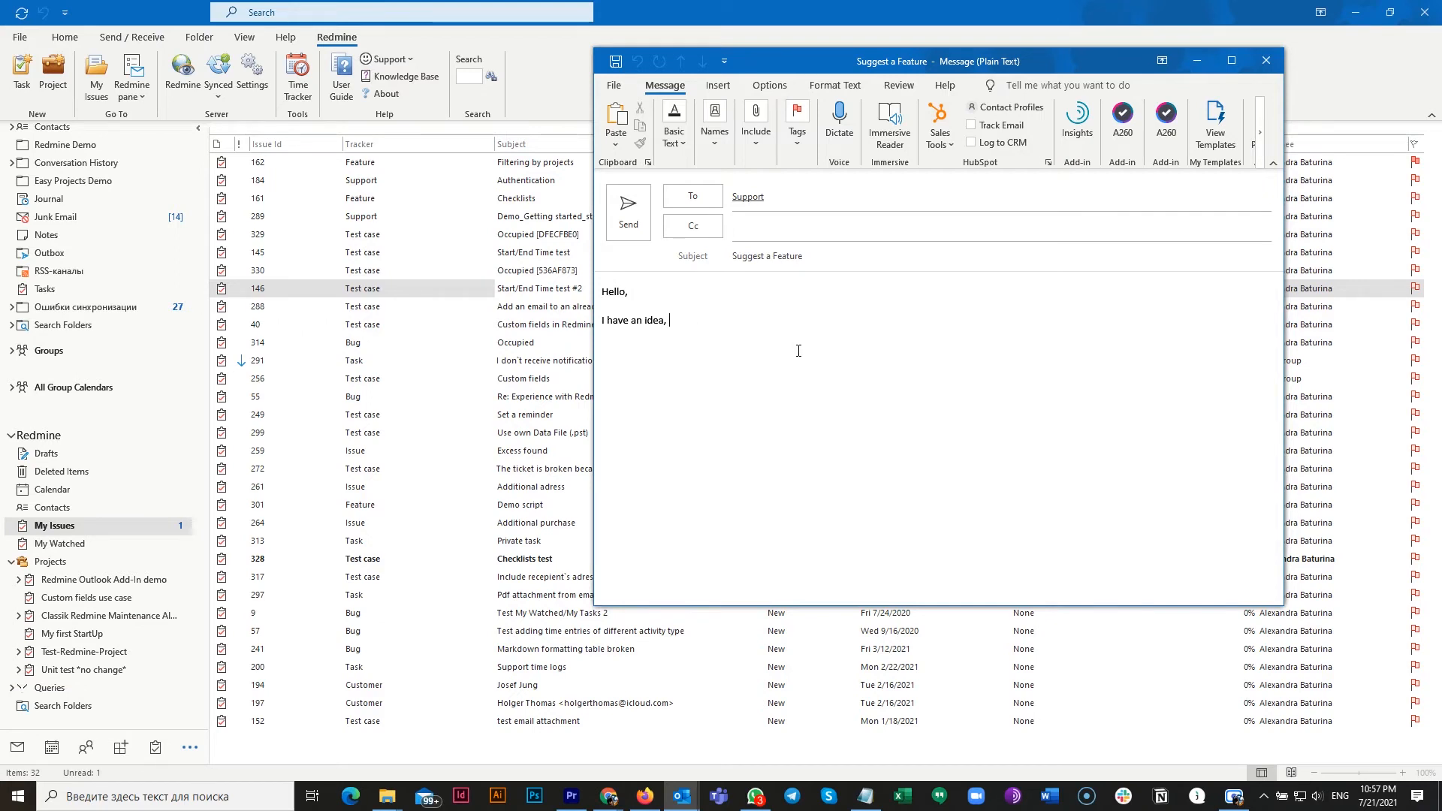
click(742, 196)
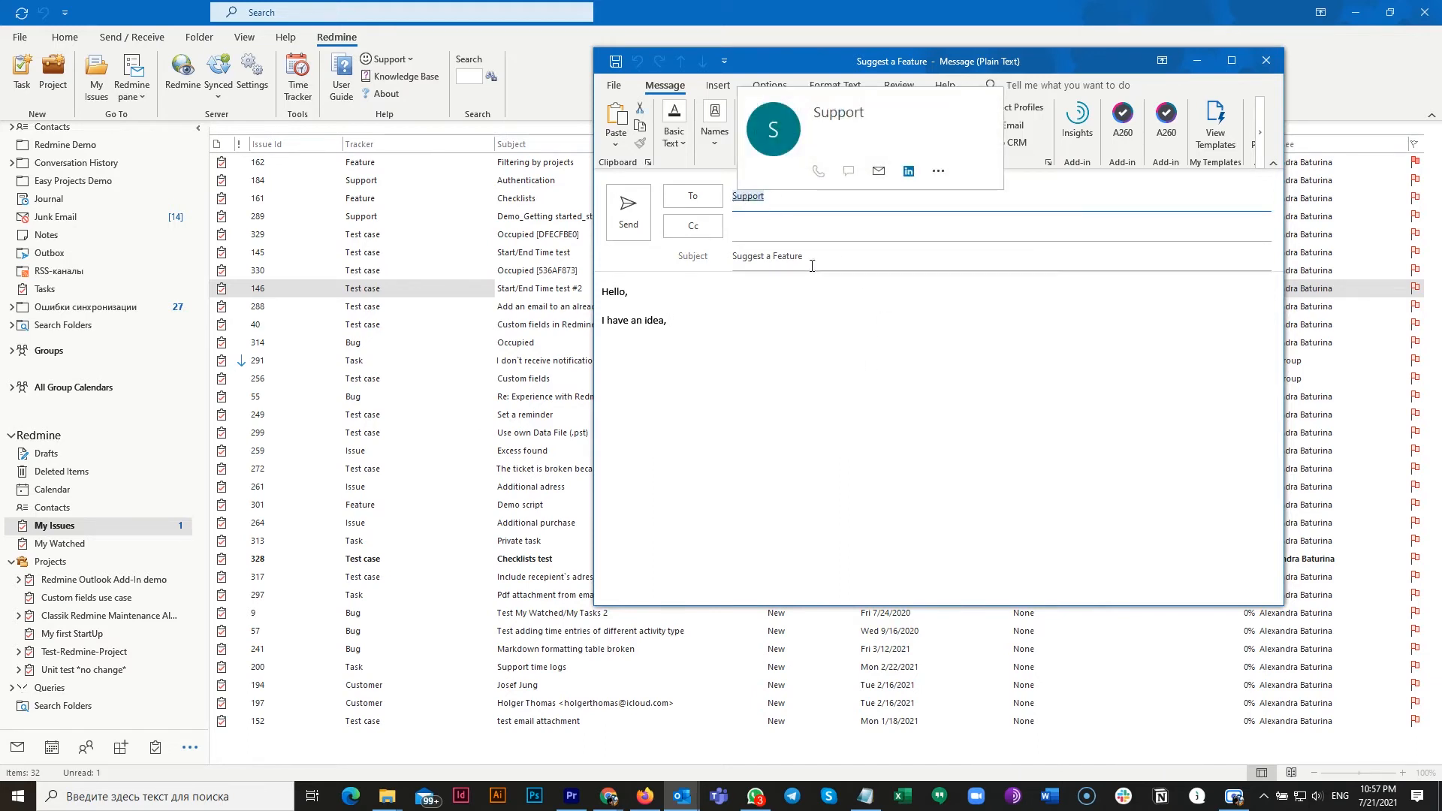
click(870, 325)
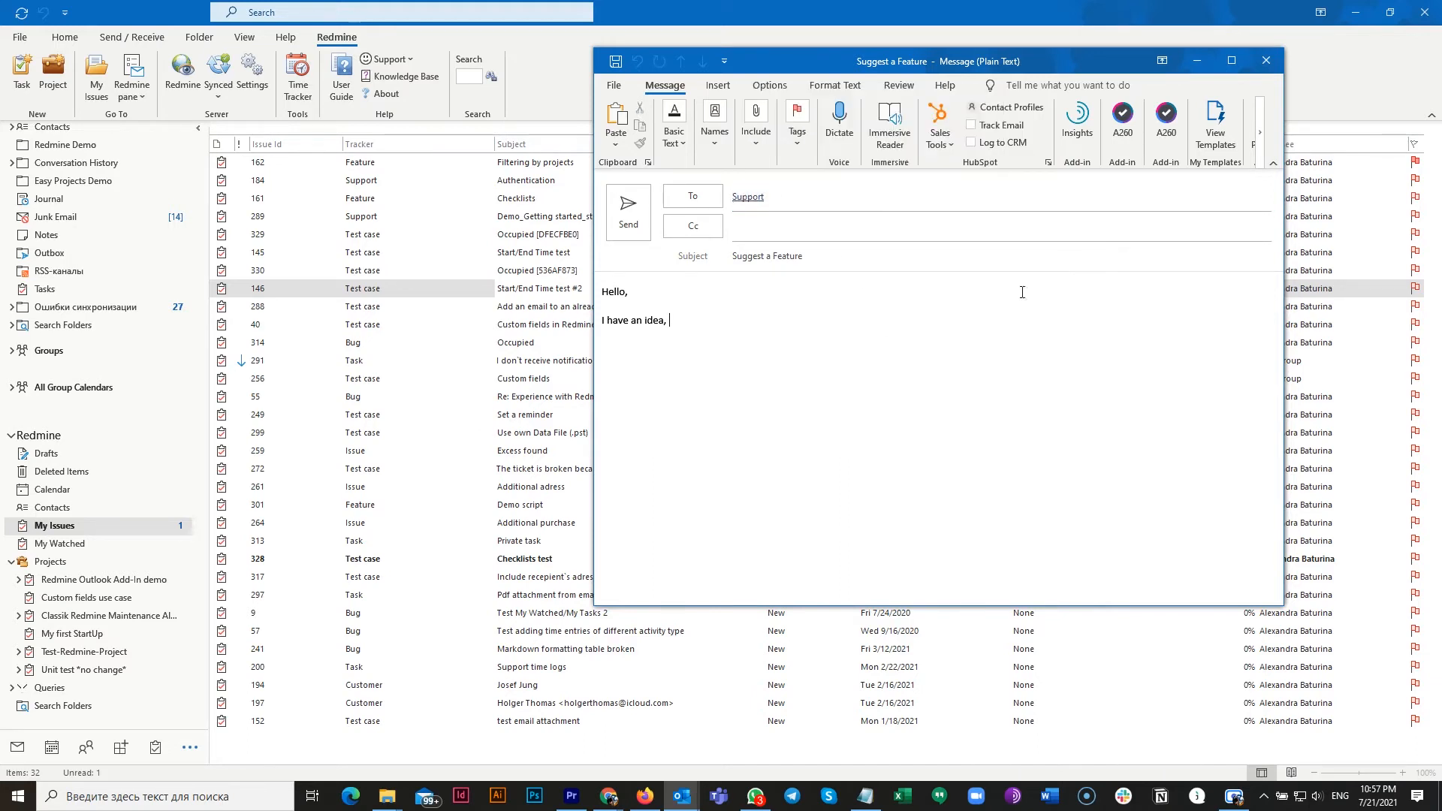
click(1266, 61)
click(733, 438)
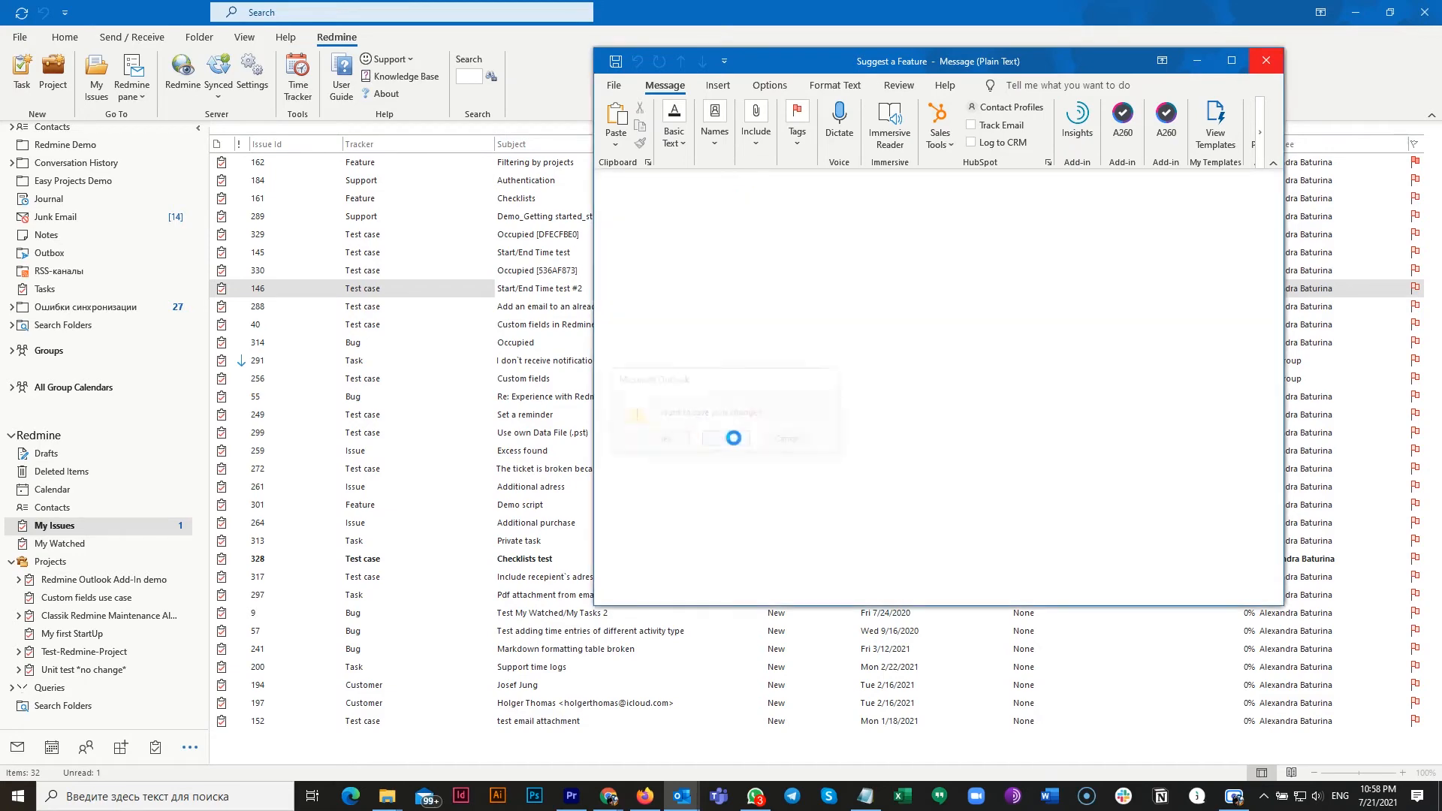
Examine the prefilled Report a Bug message to support with its log attachment, and discard it unsaved
click(410, 63)
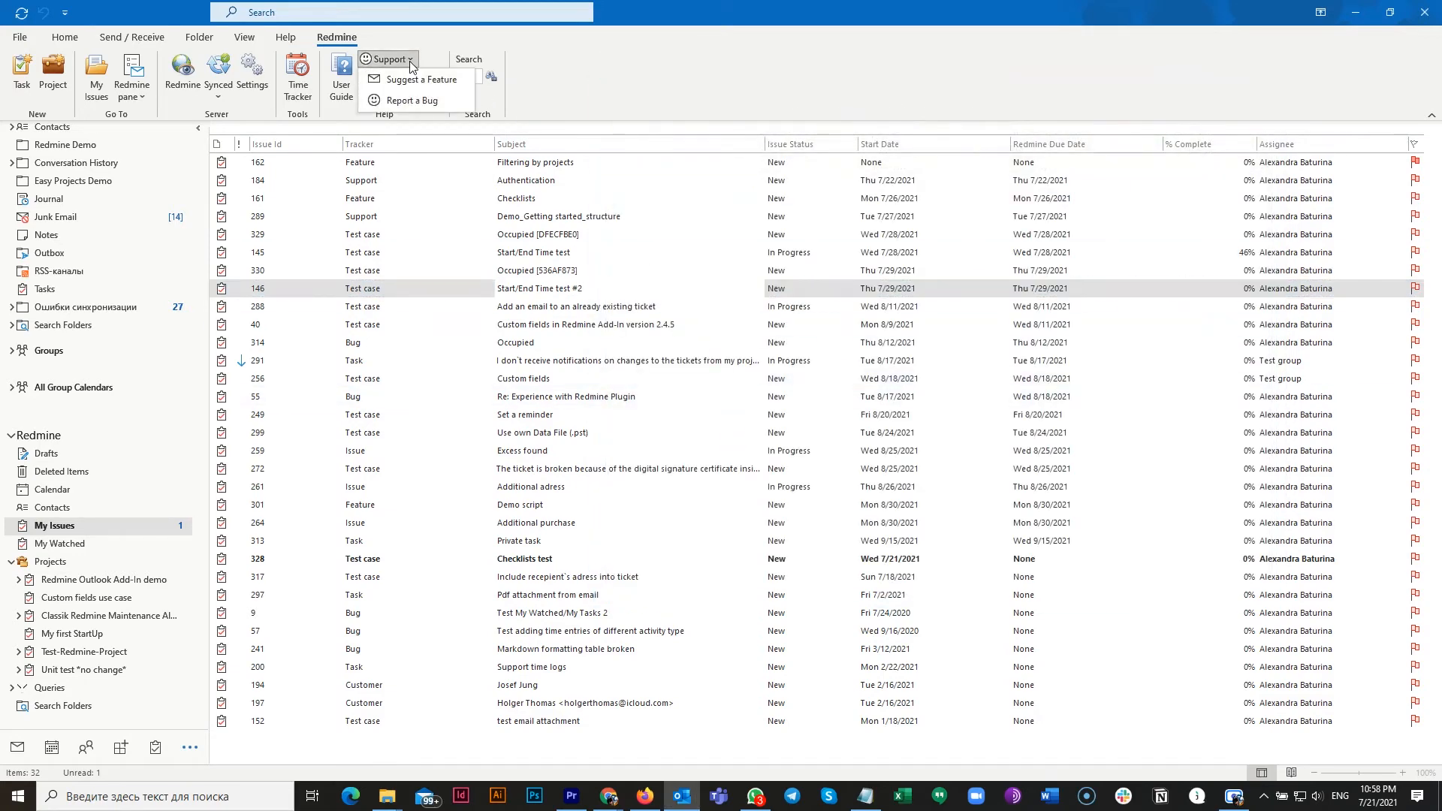
click(429, 100)
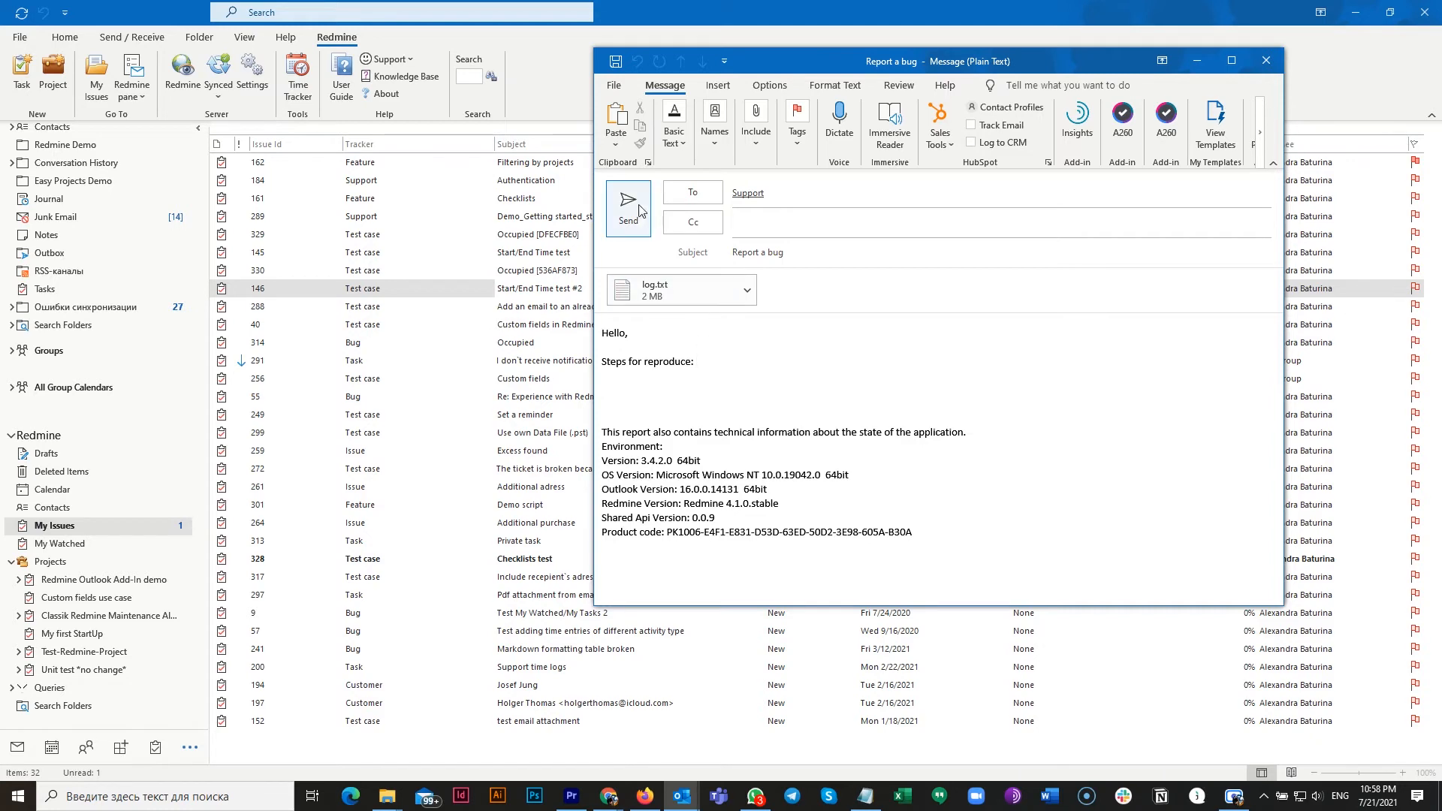
click(1266, 61)
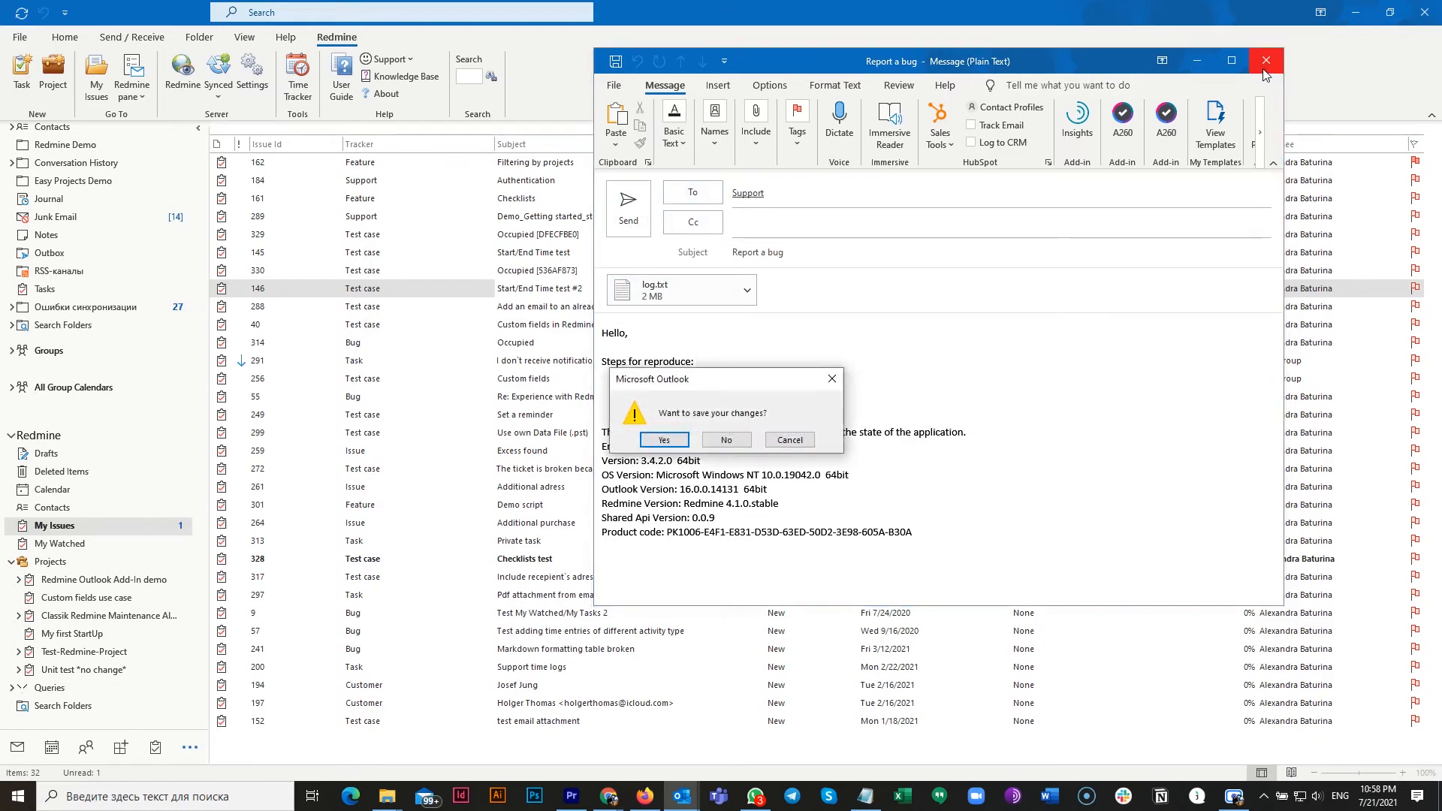
click(723, 440)
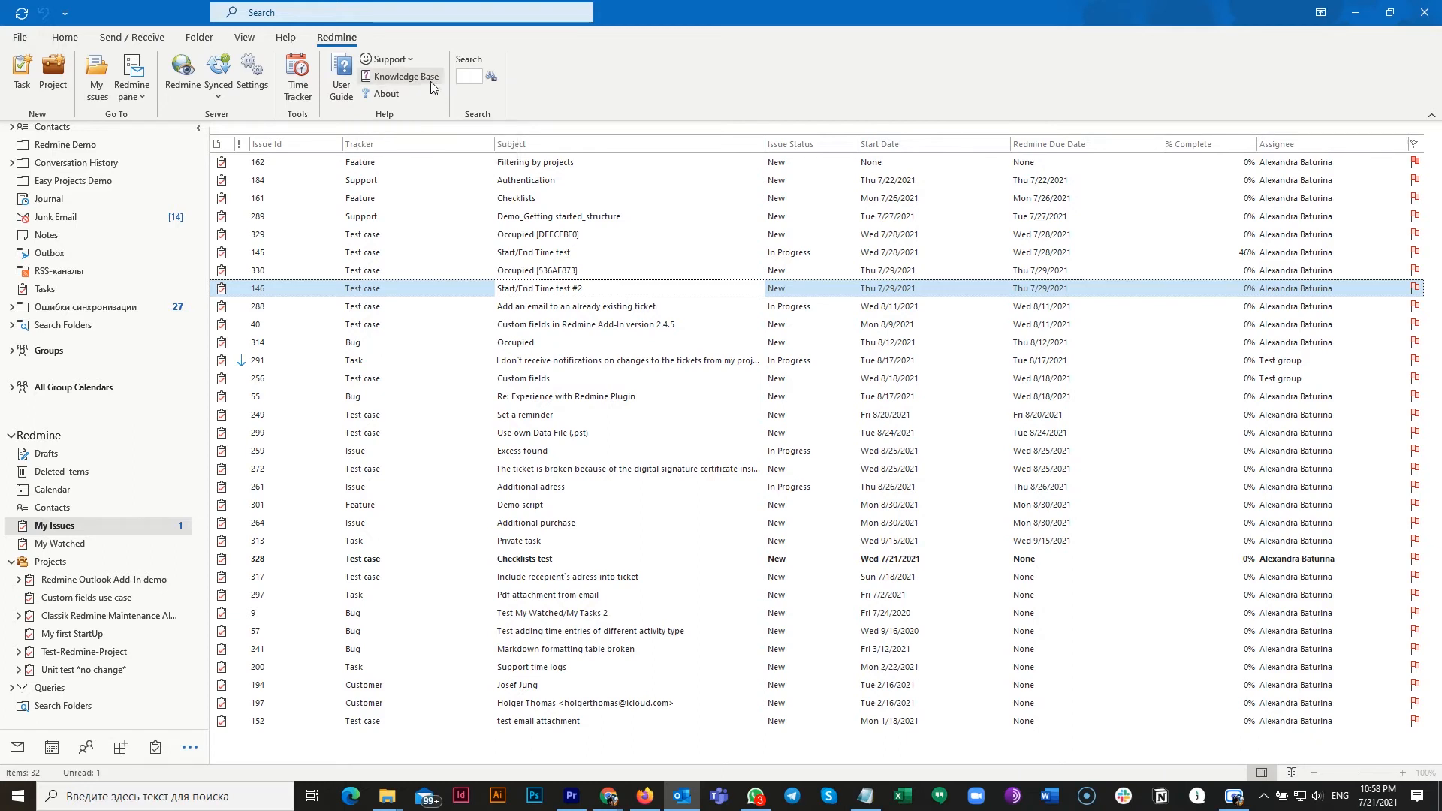
Look at the add-in's version information and its license activation form, and close both windows
click(388, 93)
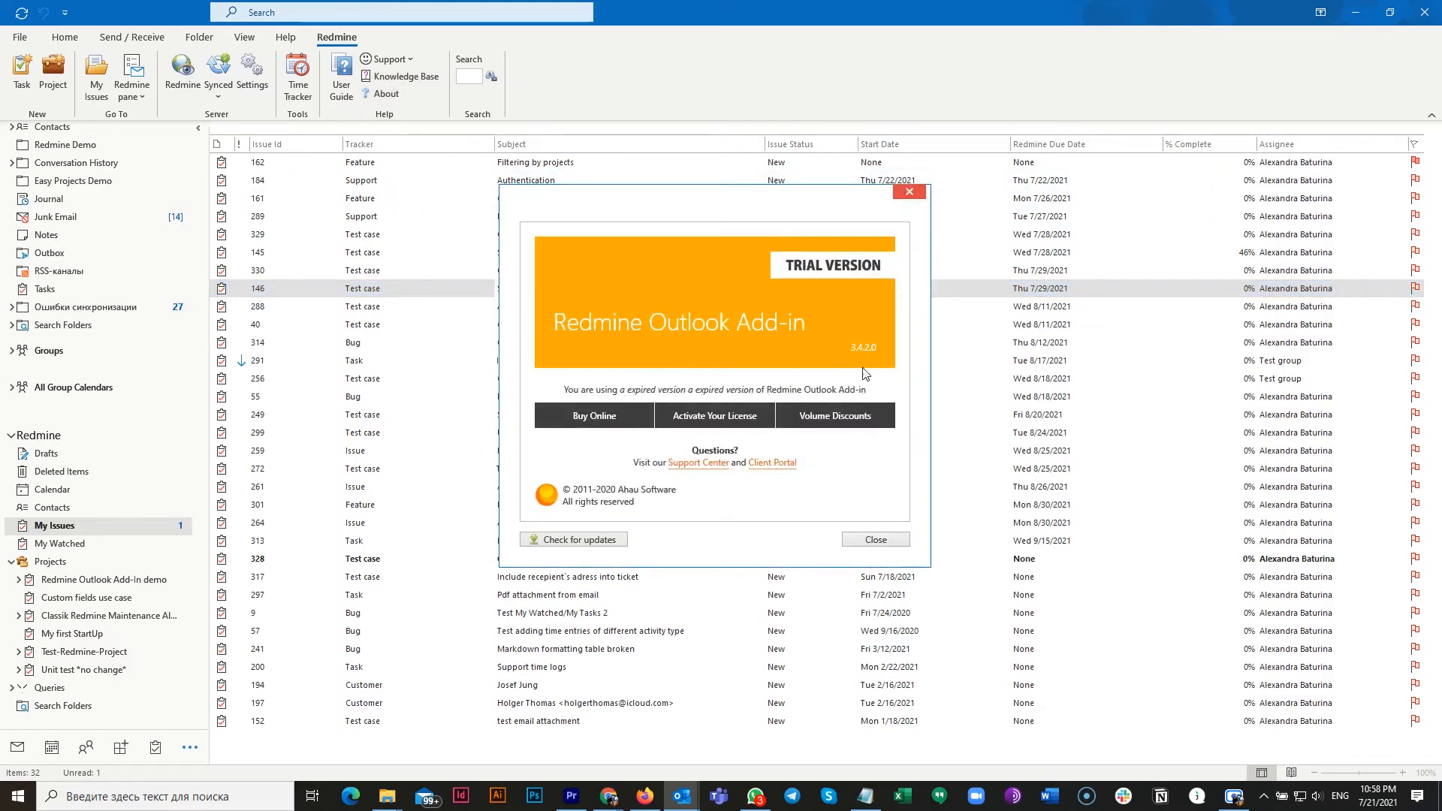
double_click(860, 346)
click(714, 418)
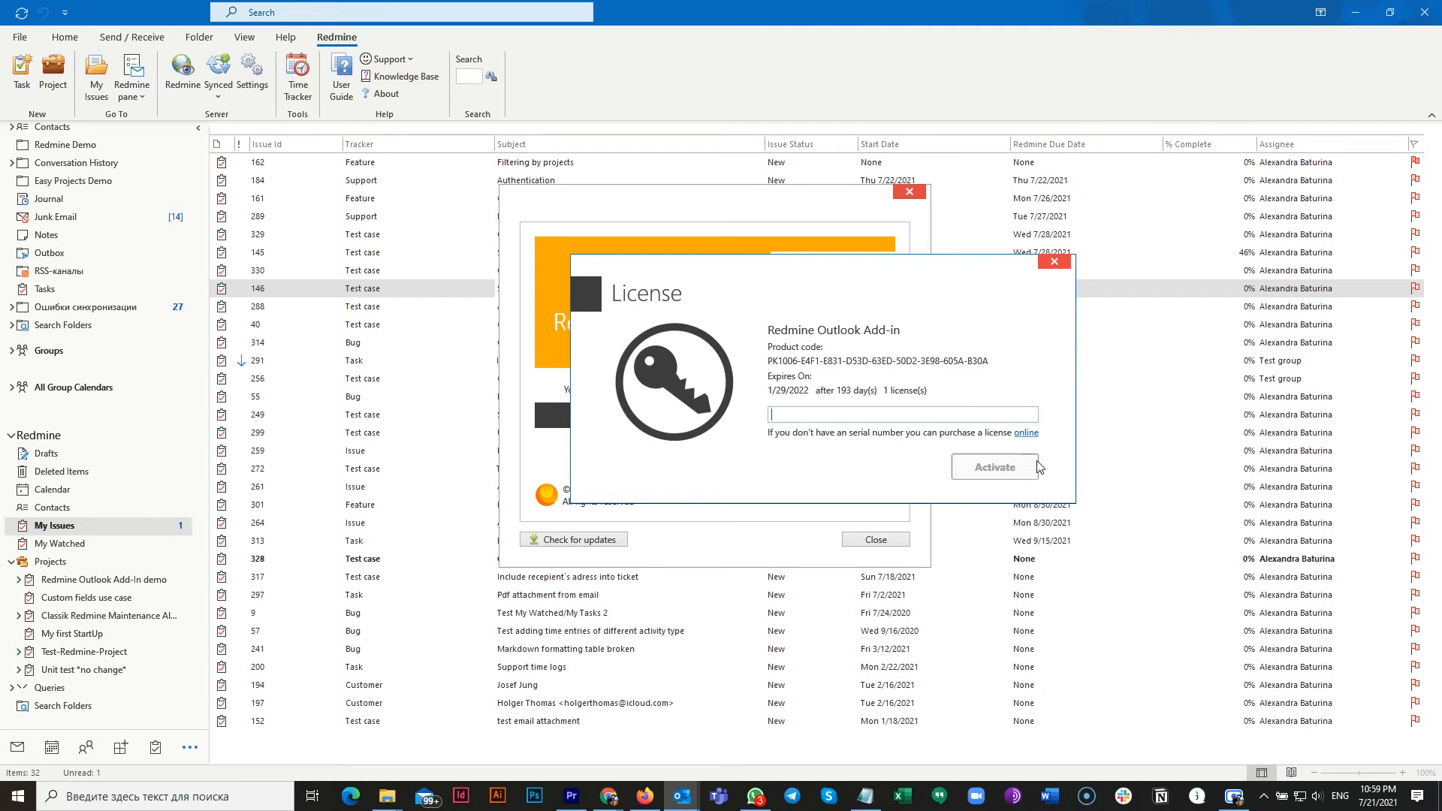
click(1058, 263)
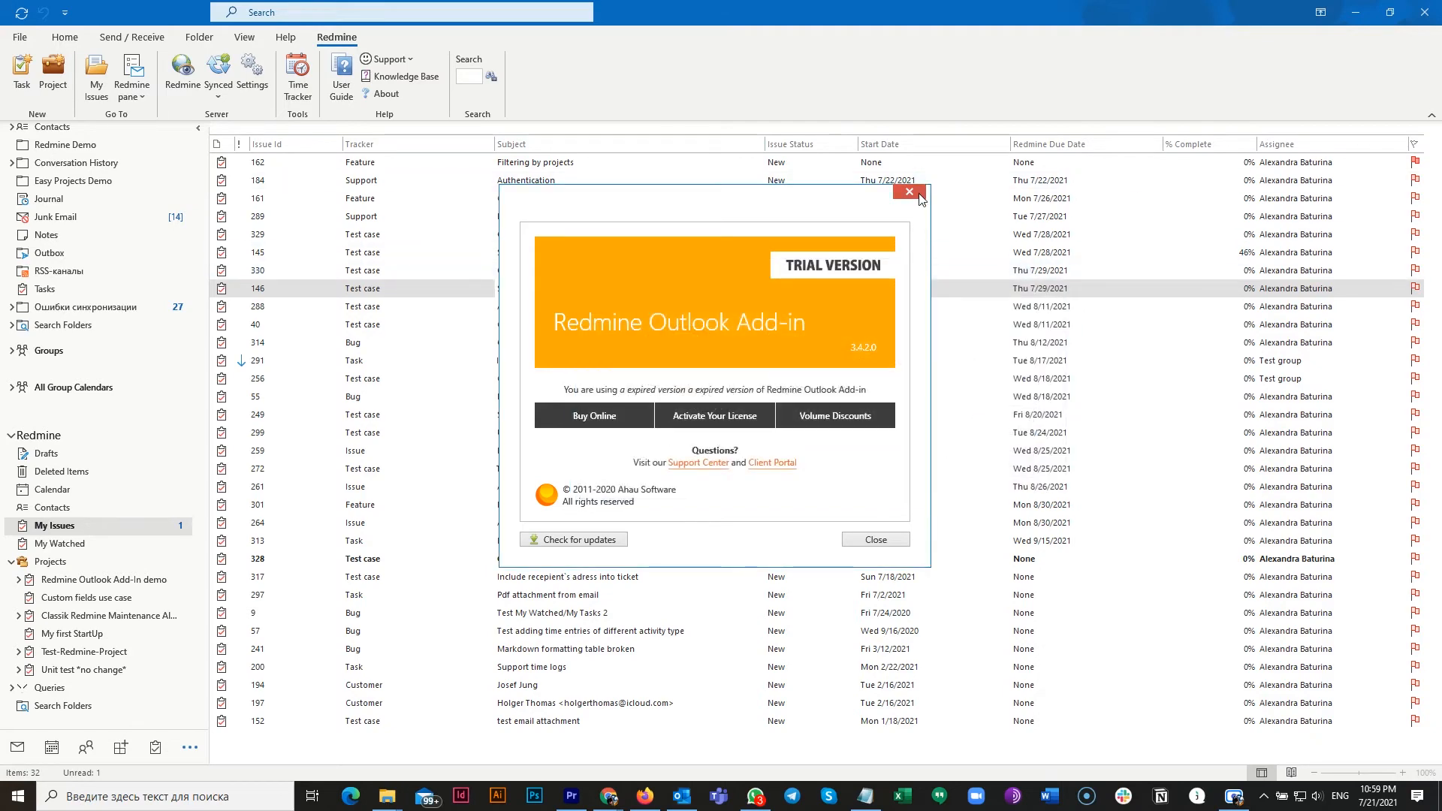
click(921, 192)
Search Redmine for issue number 146 to open its details
click(469, 78)
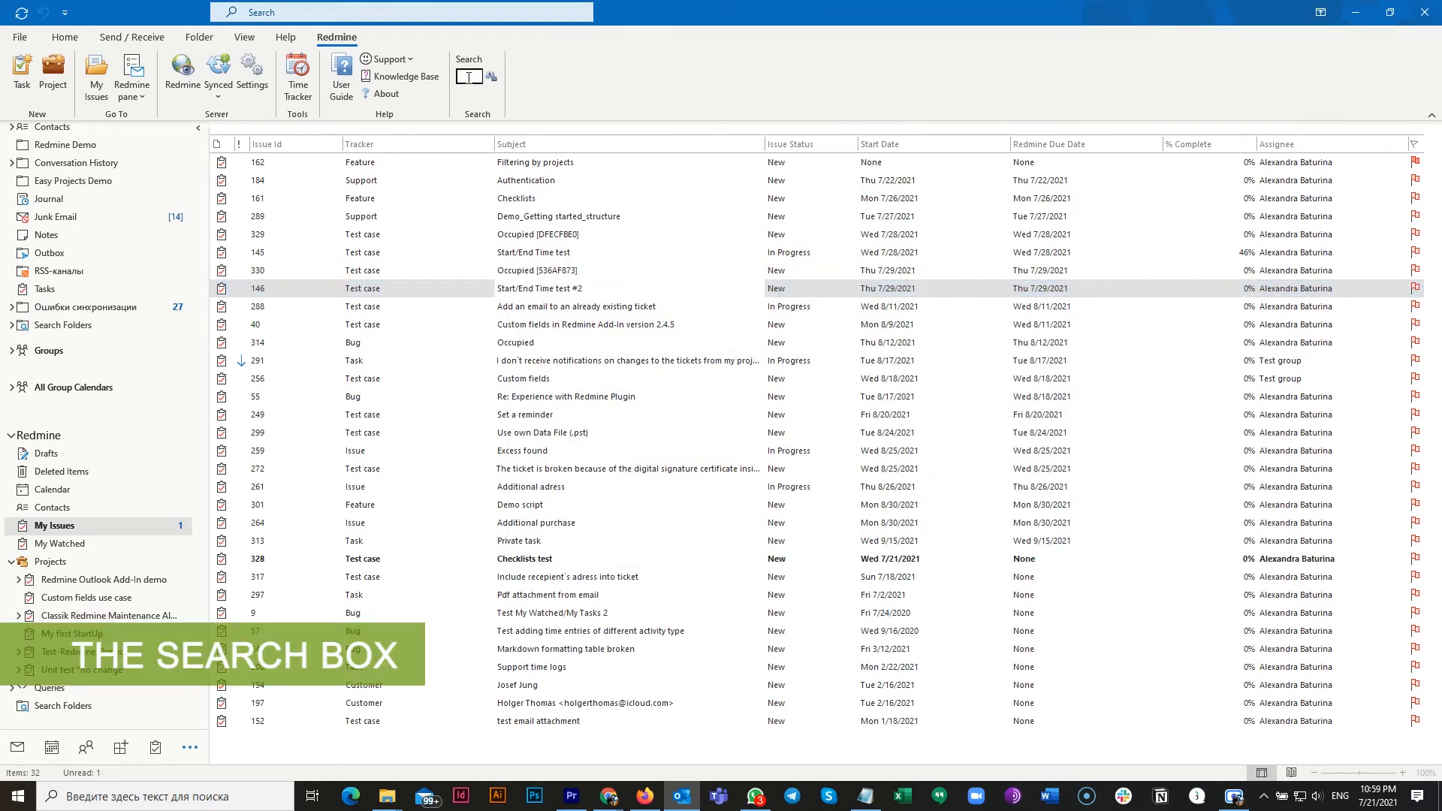
text(146)
key(Return)
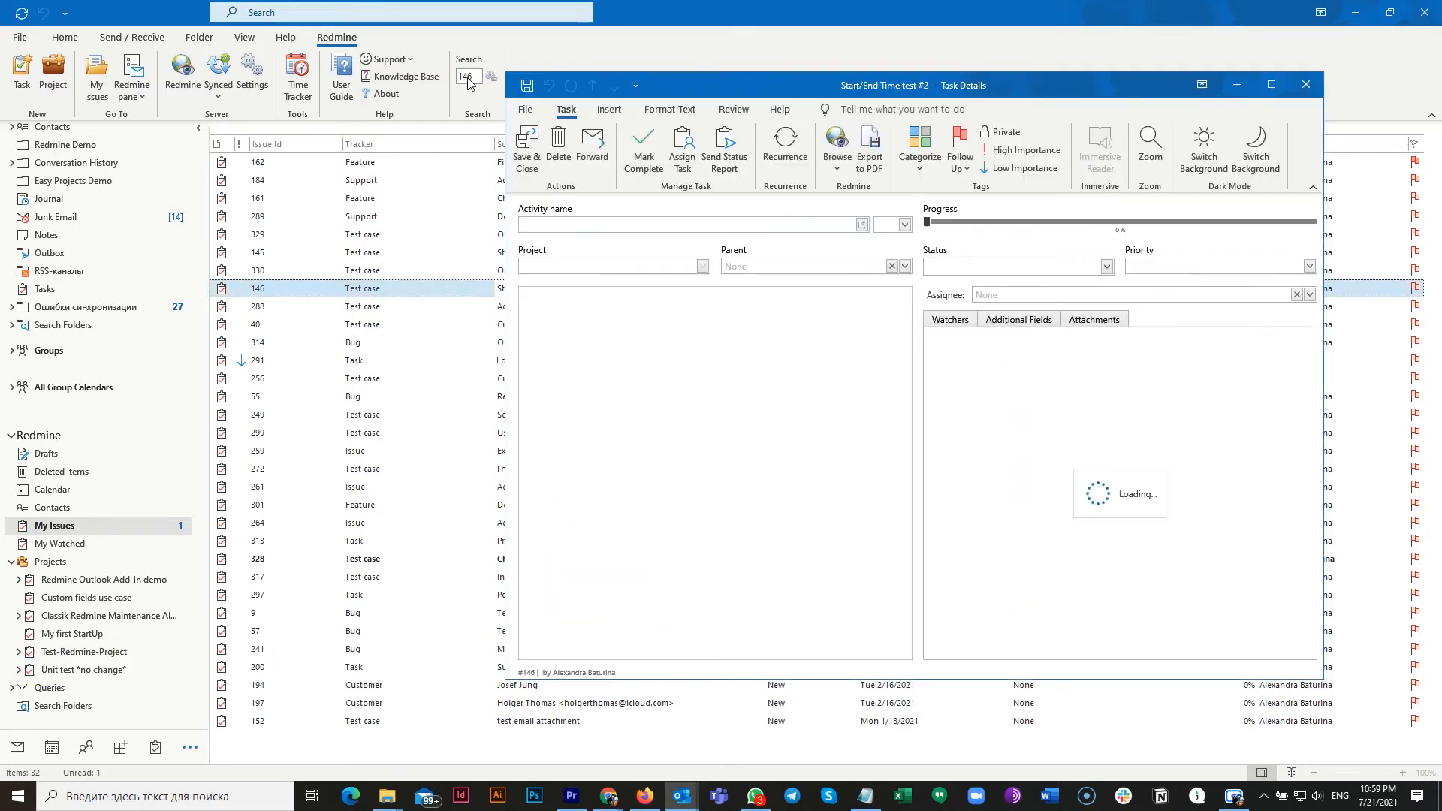
Enter "Edit your activity" as the description of the issue Start/End Time test #2
drag(763, 83, 747, 46)
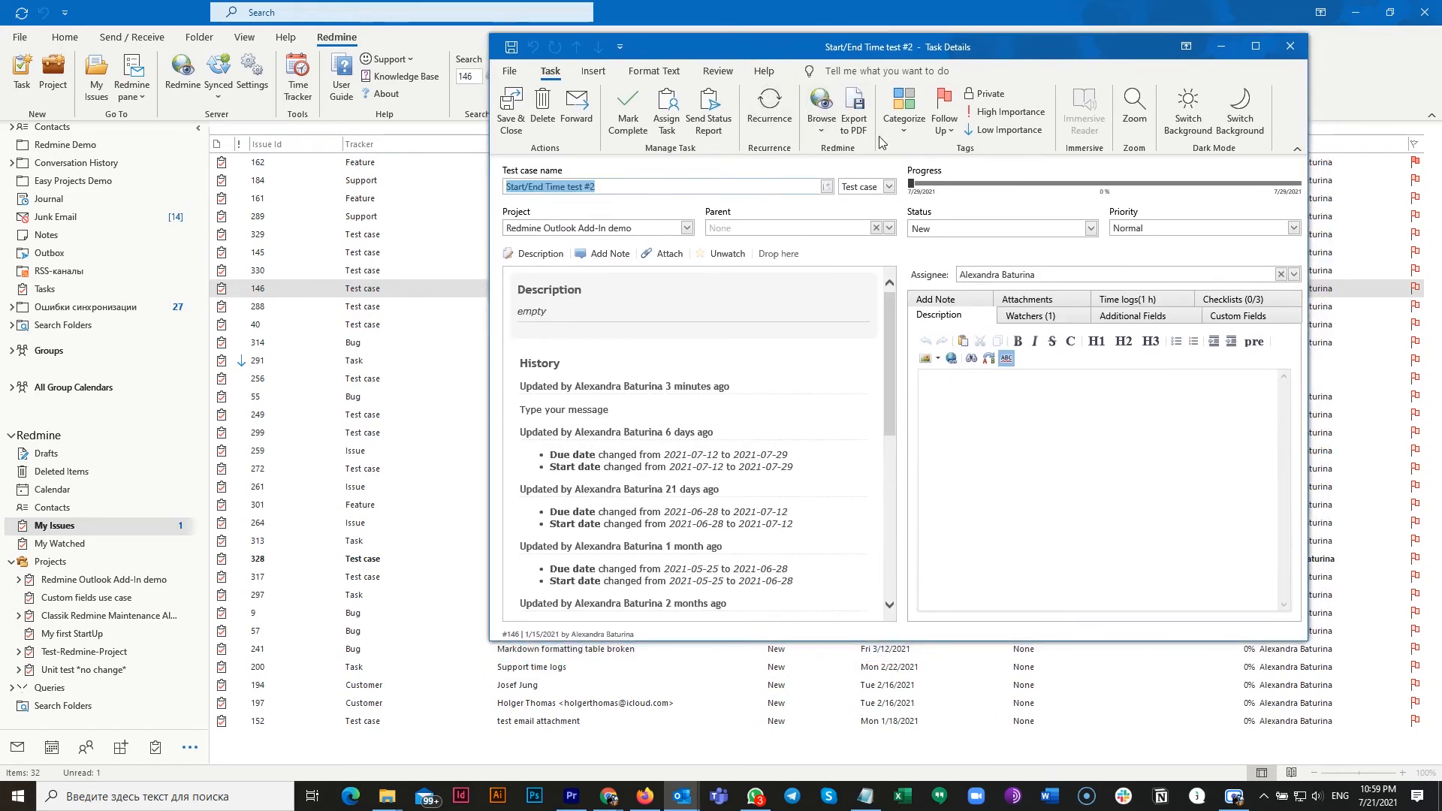
click(1031, 415)
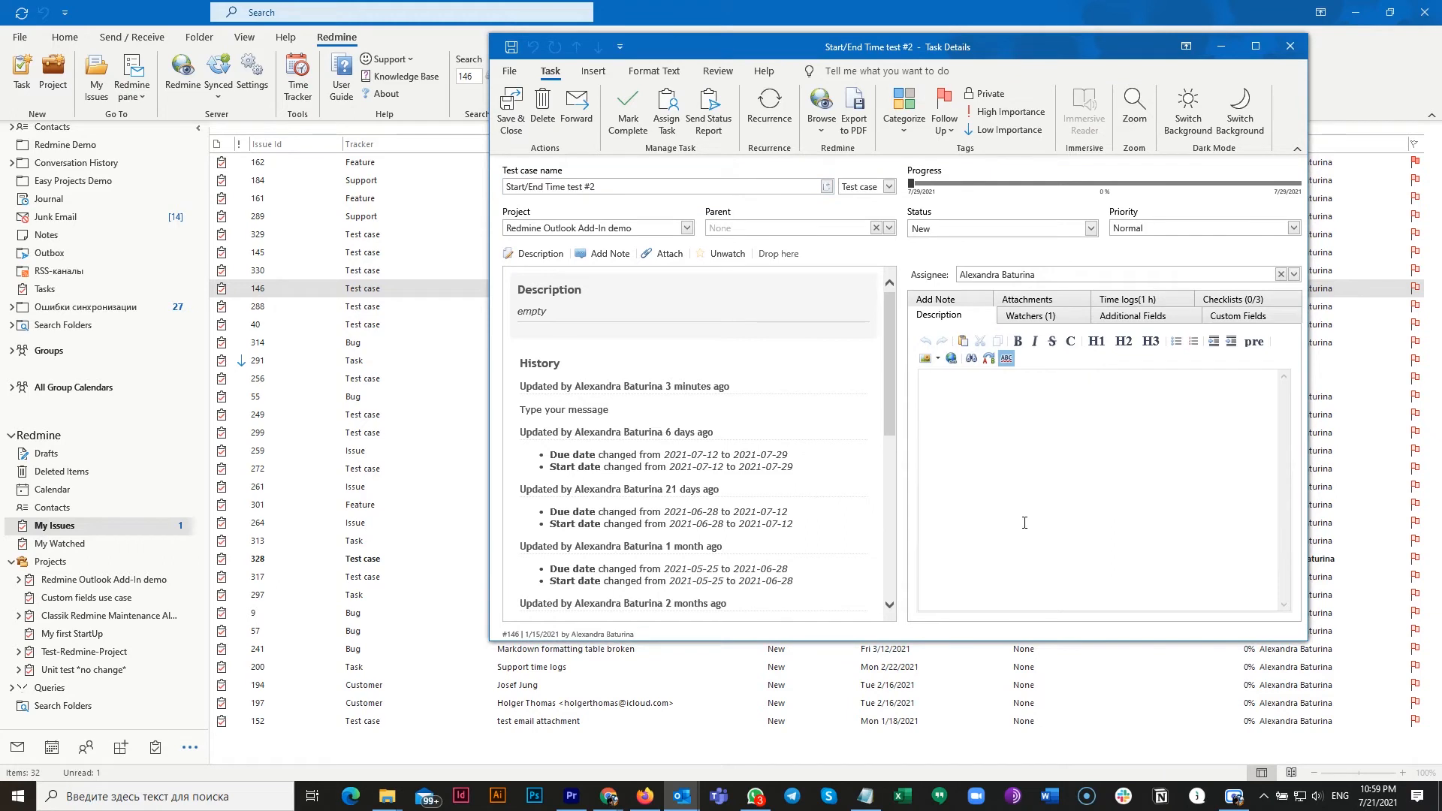
text(Edit your activity)
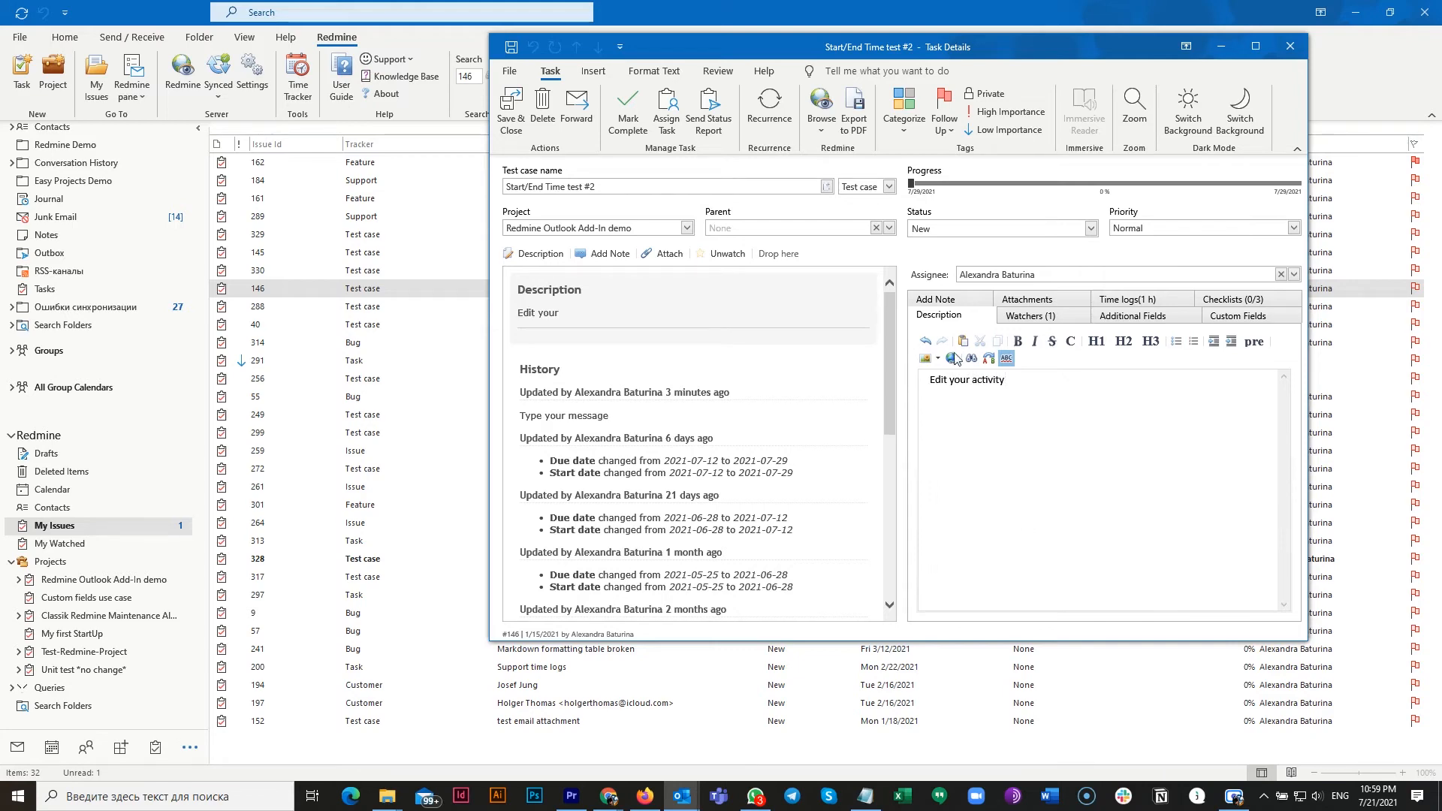
Save and close the issue Start/End Time test #2, and return to the mailbox account's overview page
click(510, 109)
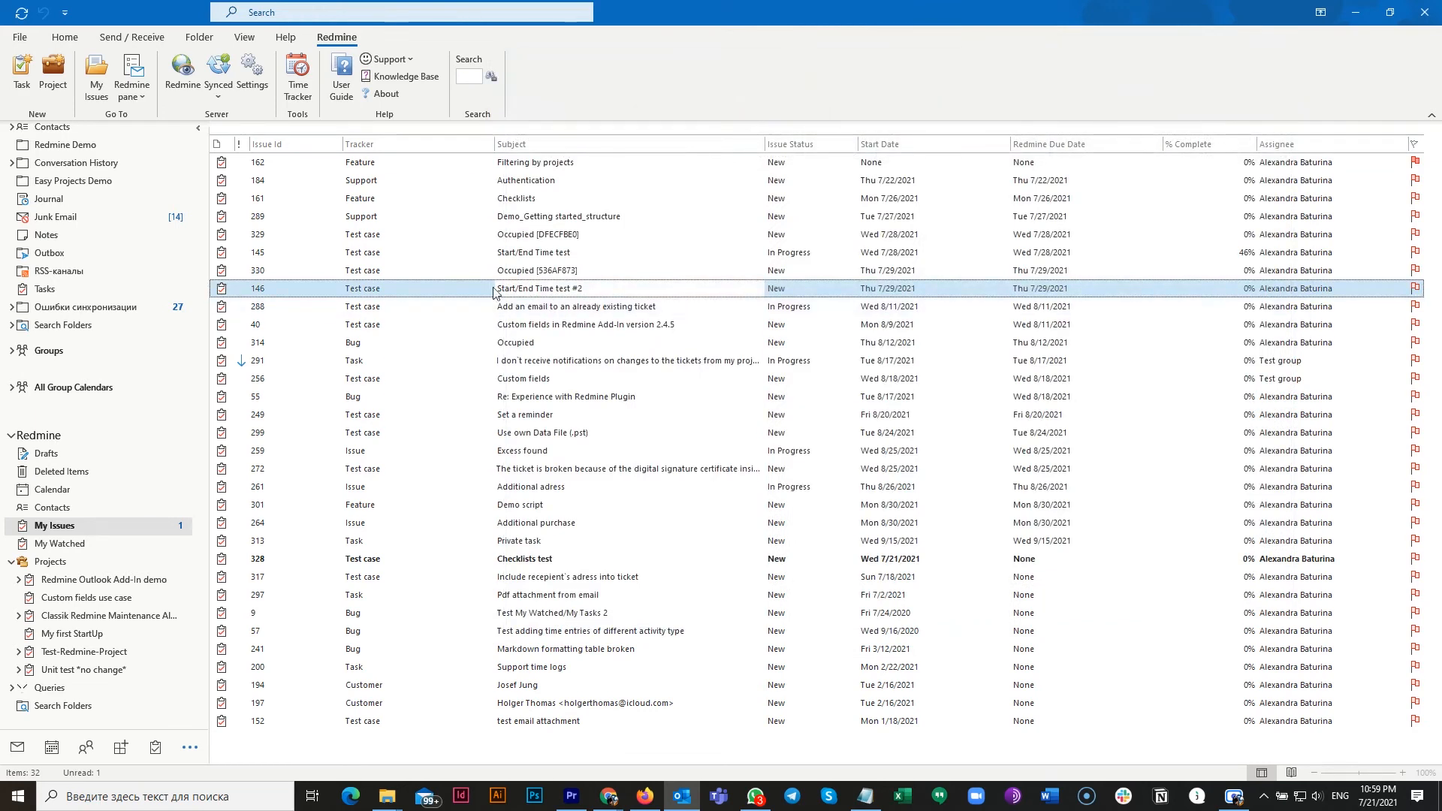
scroll(173, 330, up, 4)
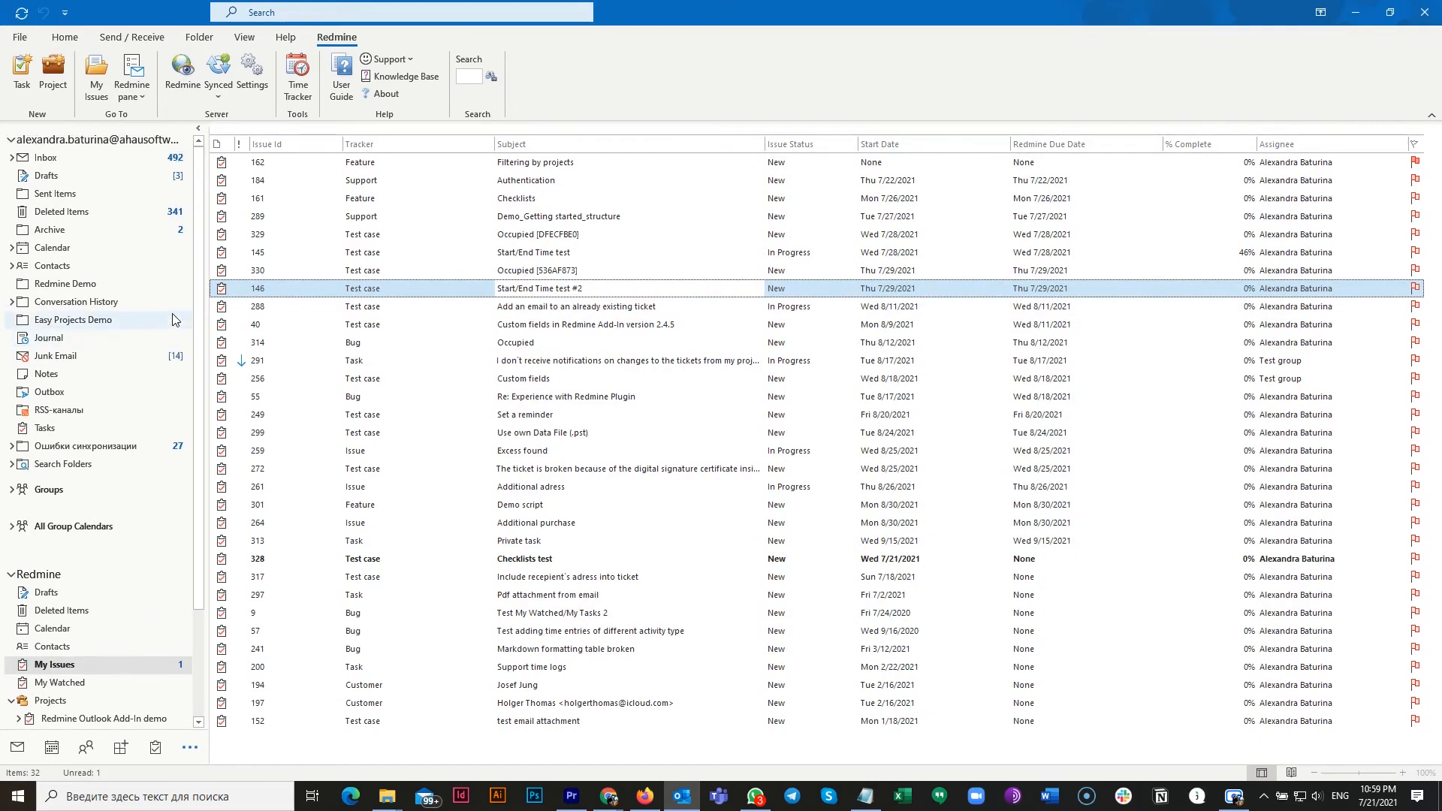
click(144, 141)
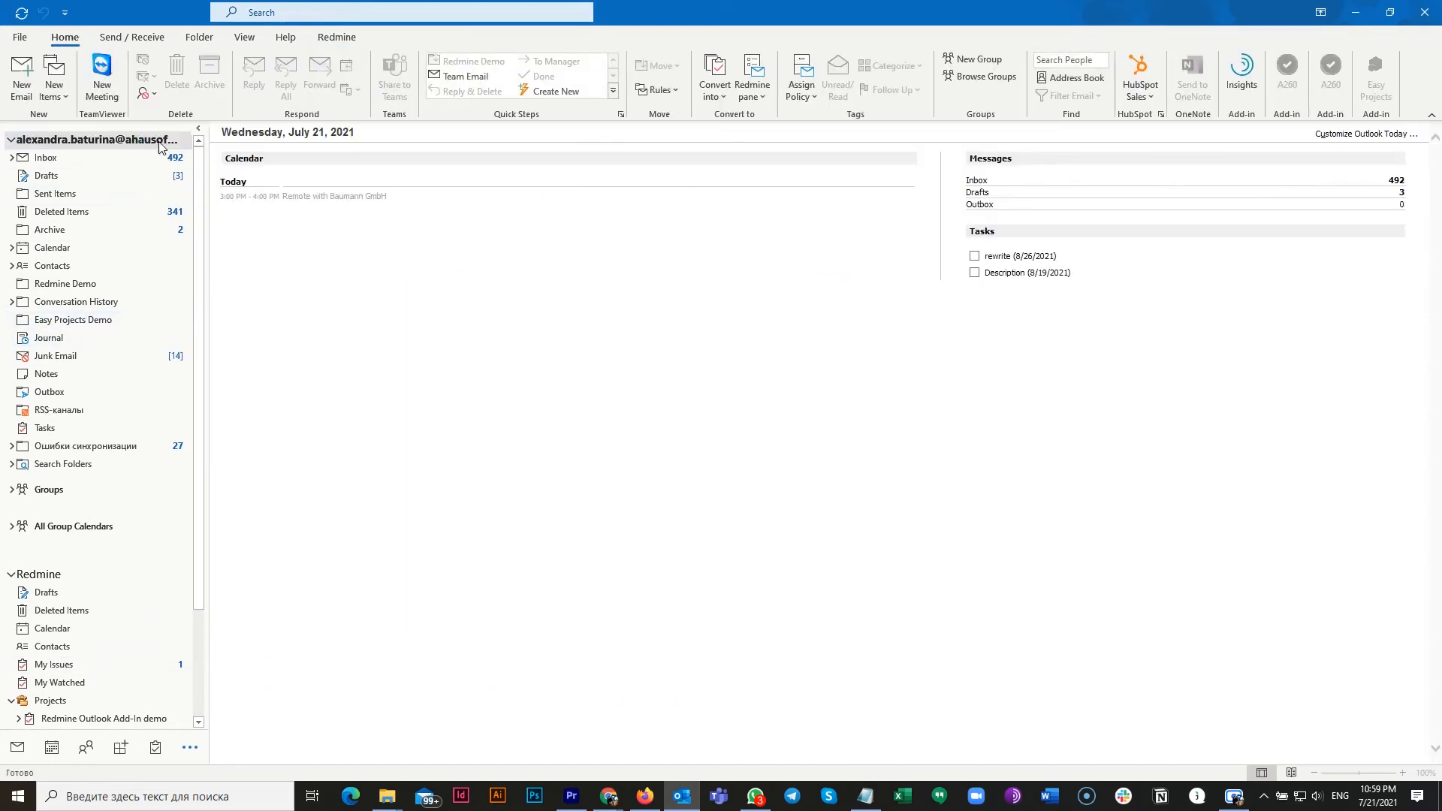
Validate the server connection in the Redmine add-in settings and turn on the Use API access key option
click(342, 39)
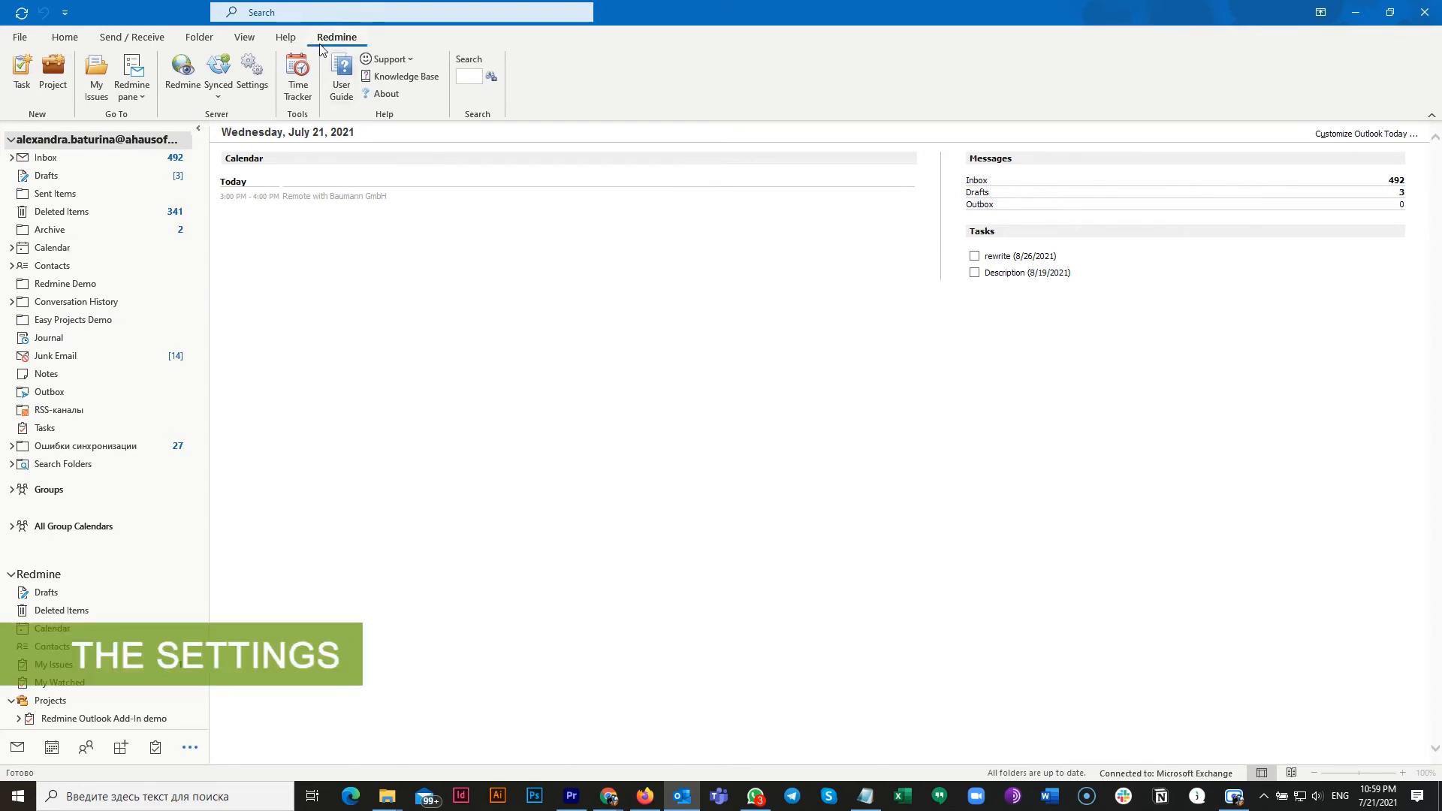
click(254, 75)
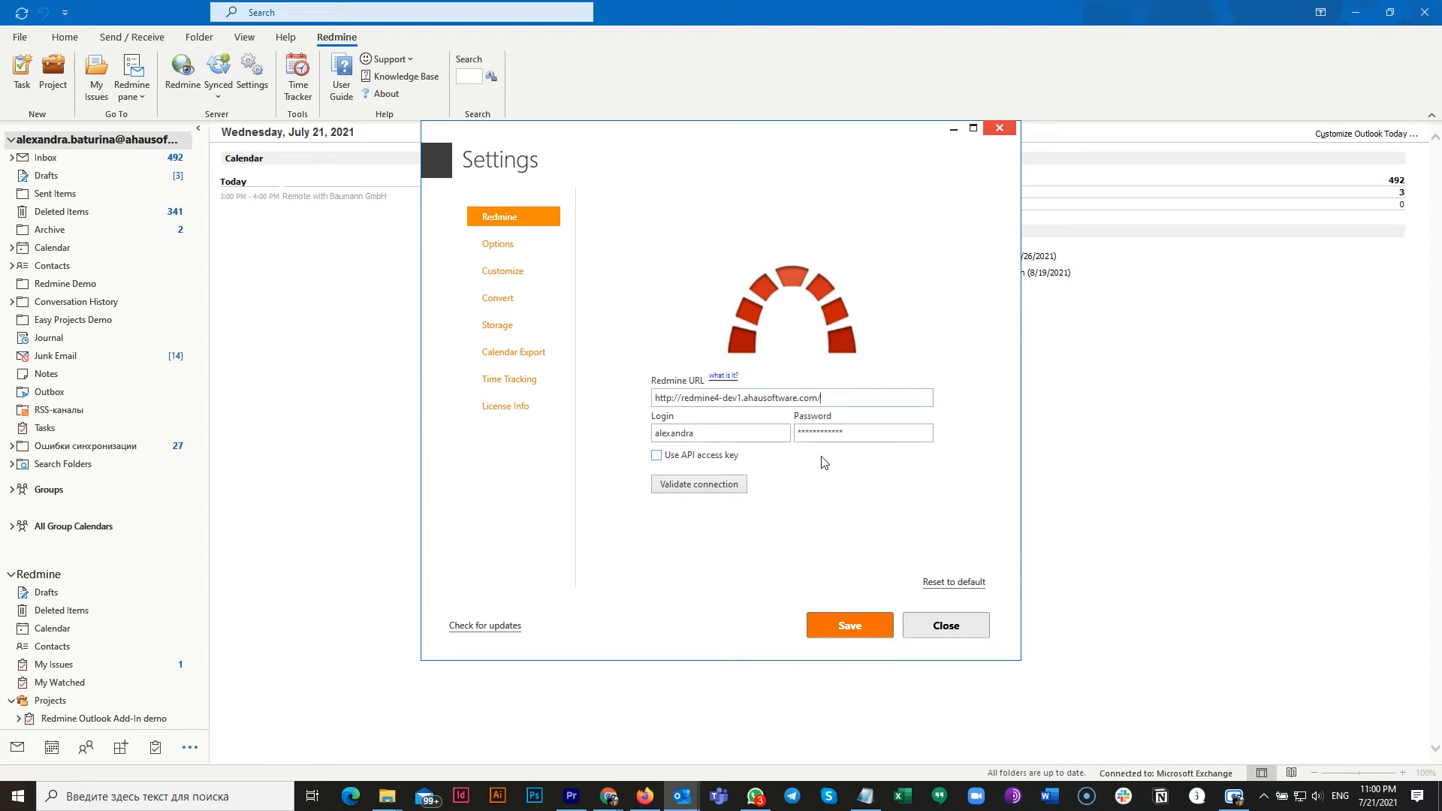
click(689, 489)
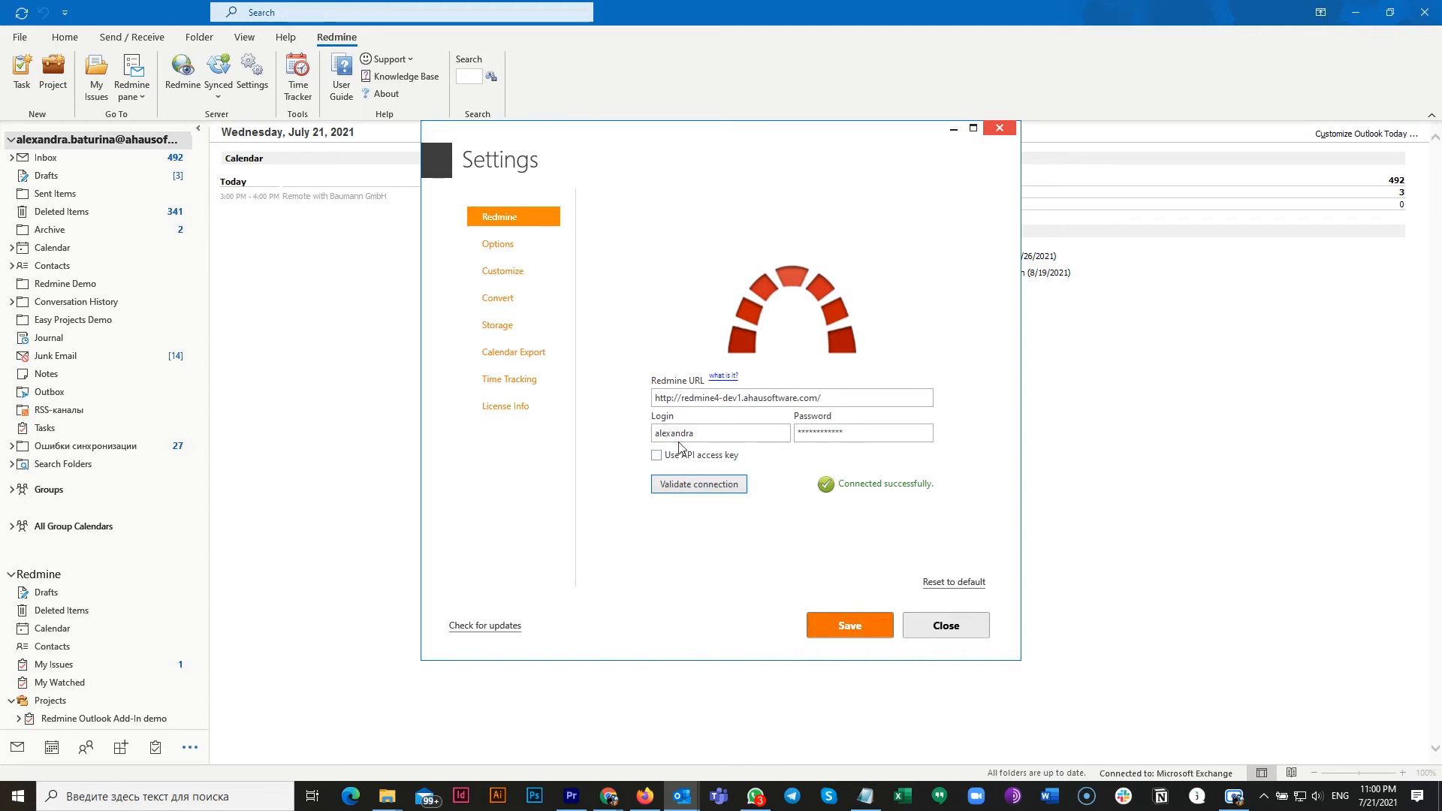
click(657, 459)
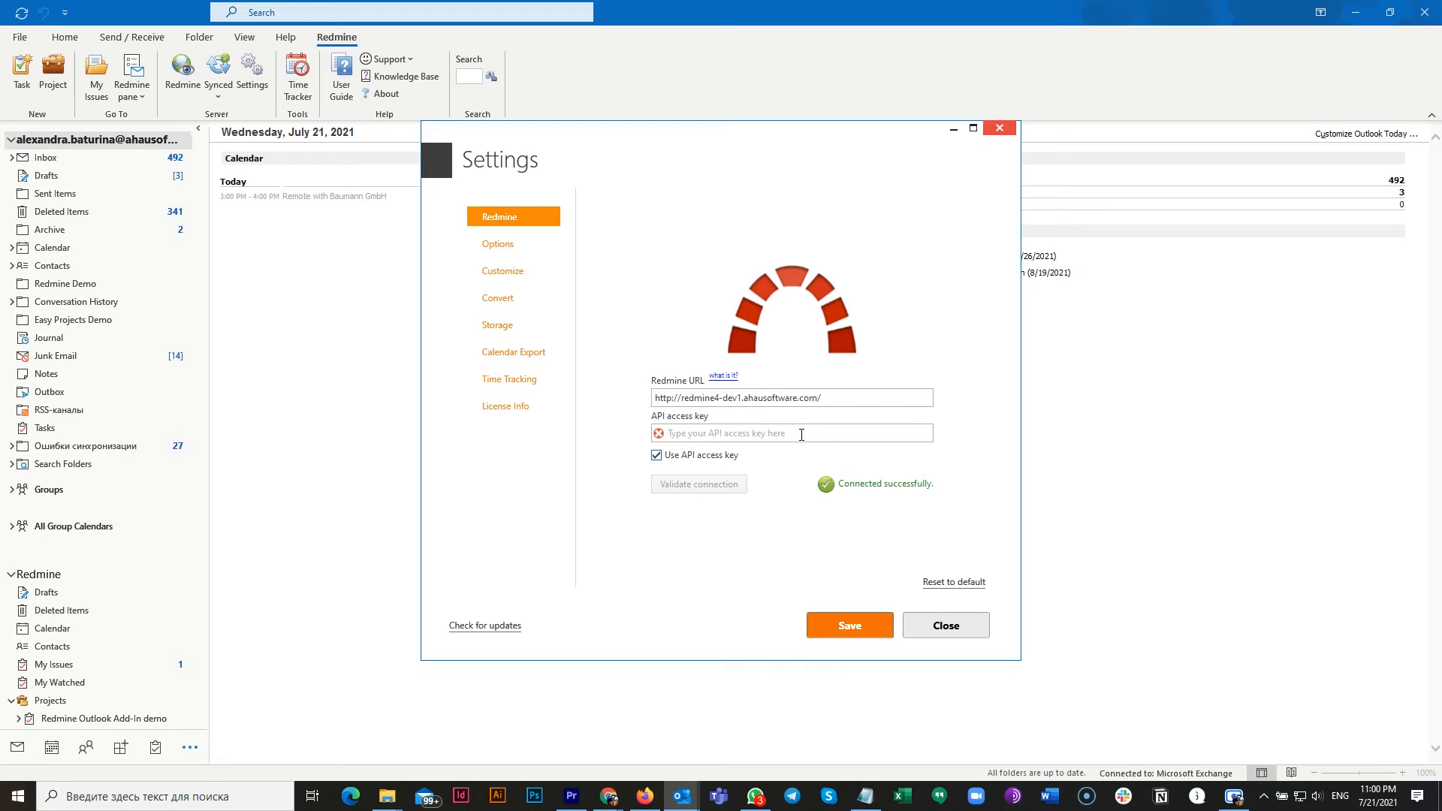
Review the add-in's sync options and custom behaviour settings, including the available description formats and interface languages
click(501, 249)
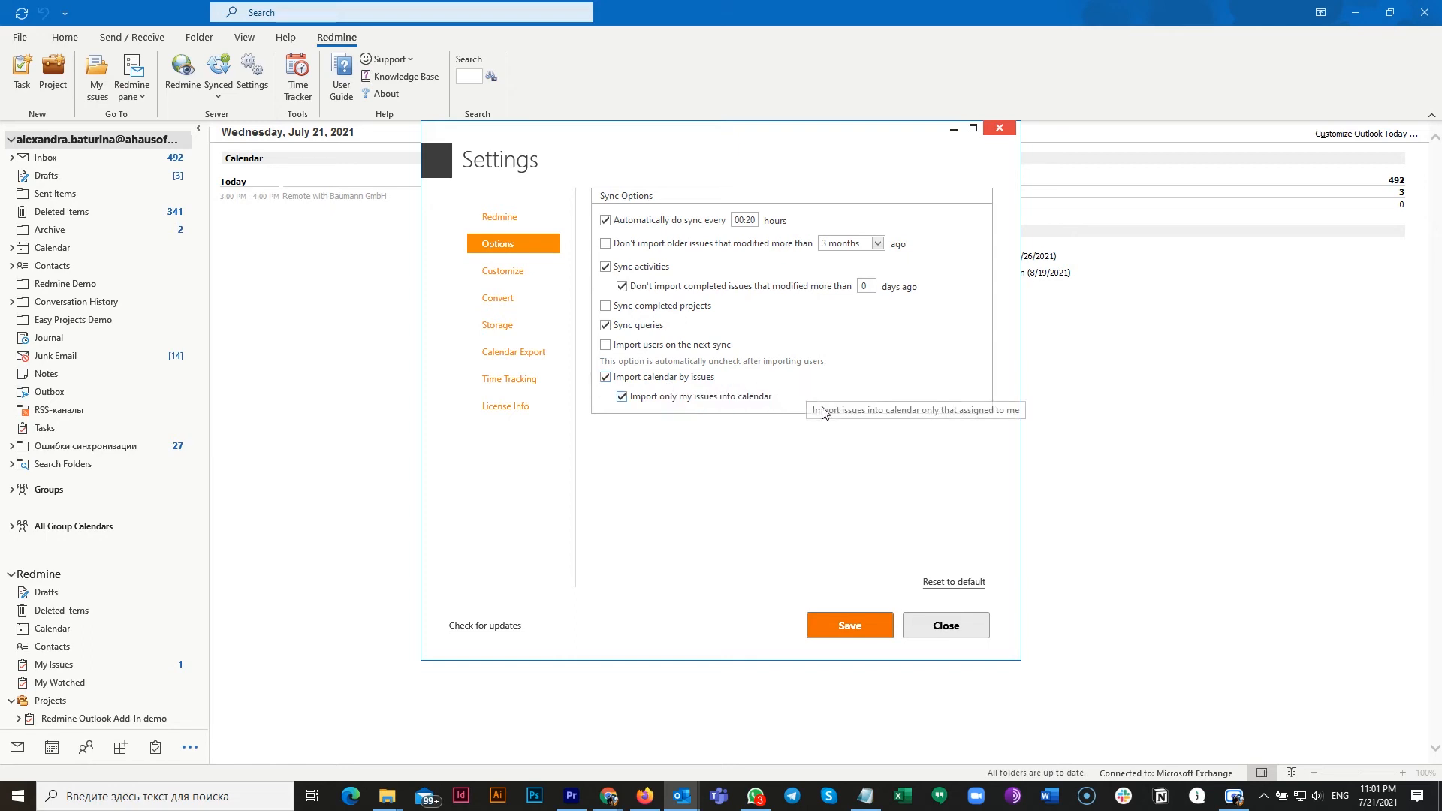
click(513, 275)
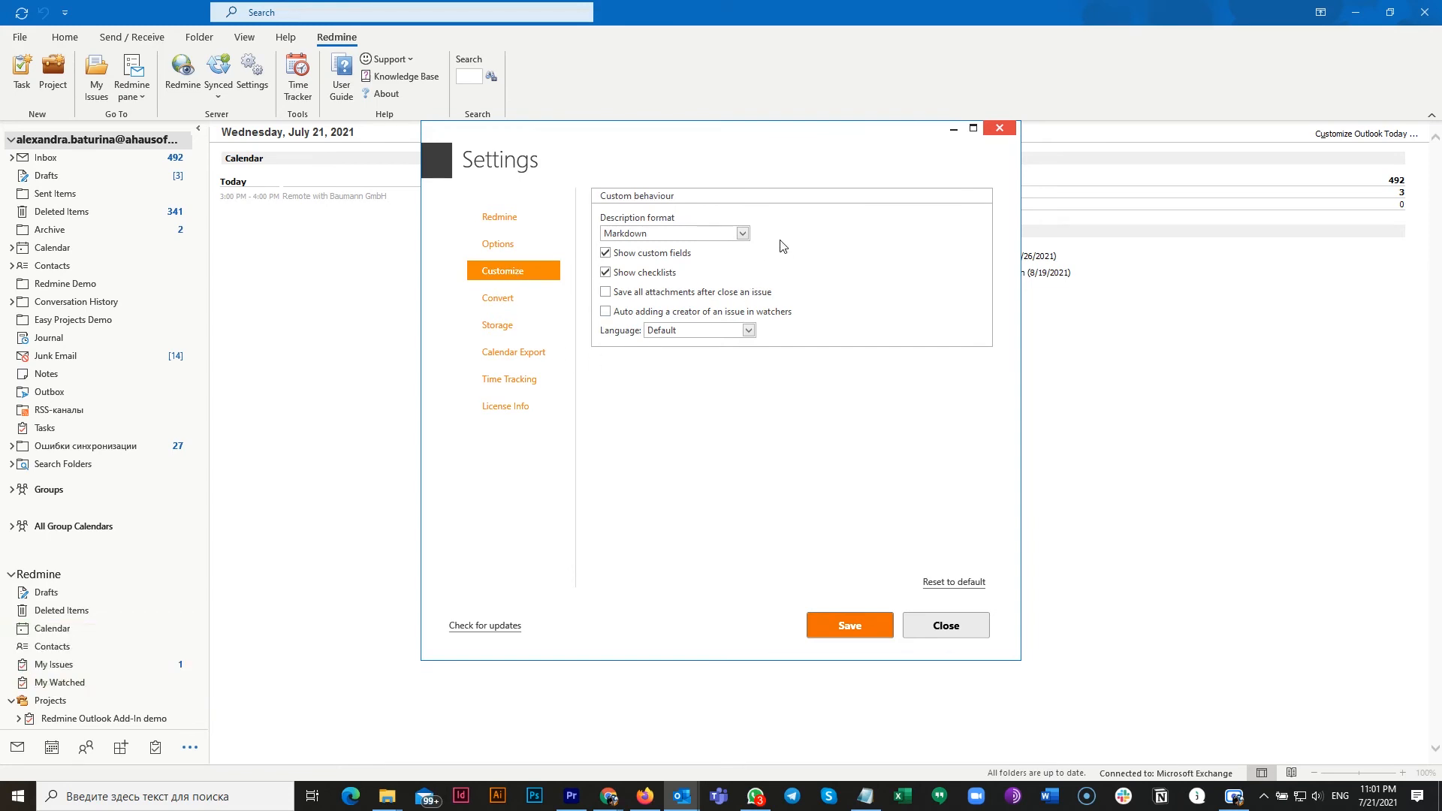
click(741, 234)
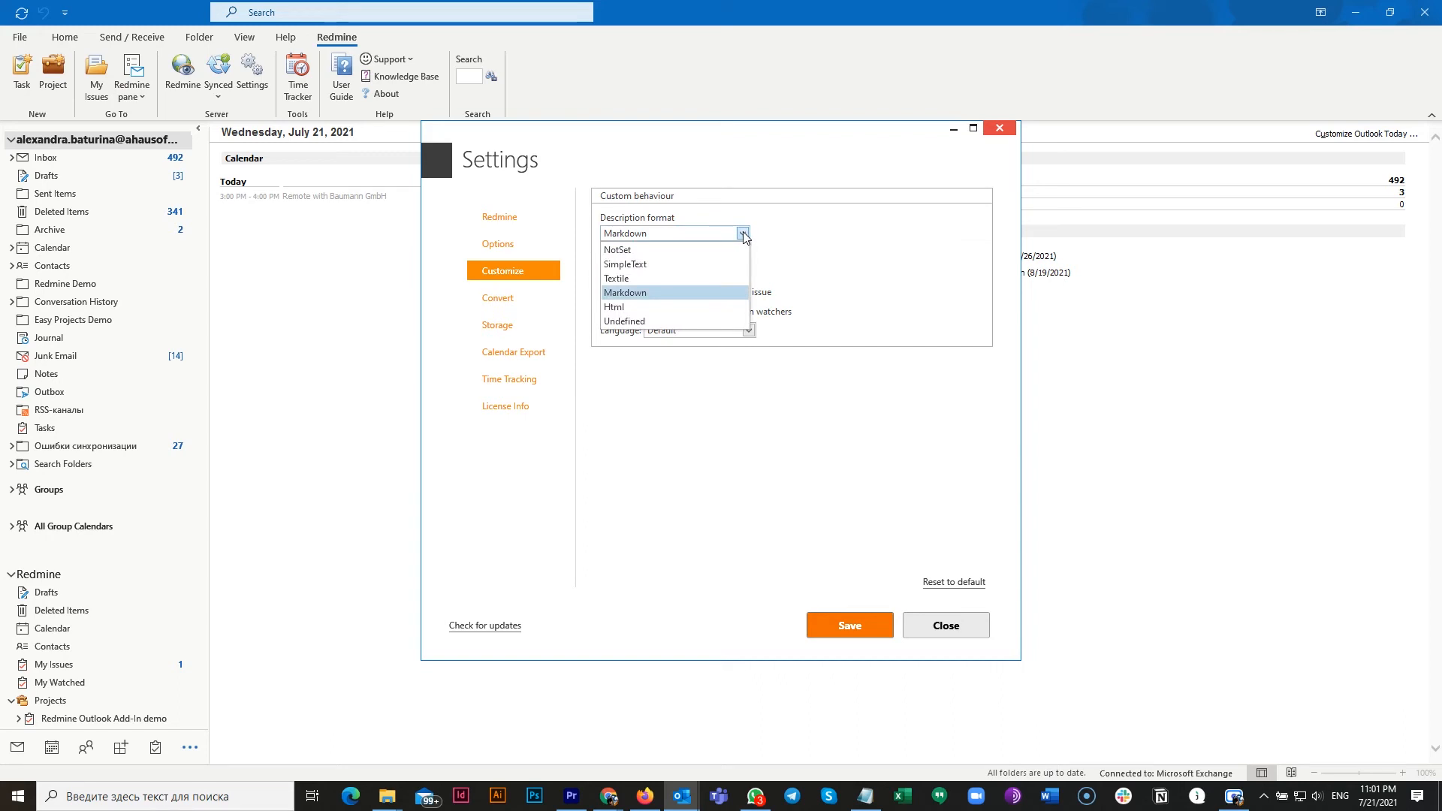
click(741, 233)
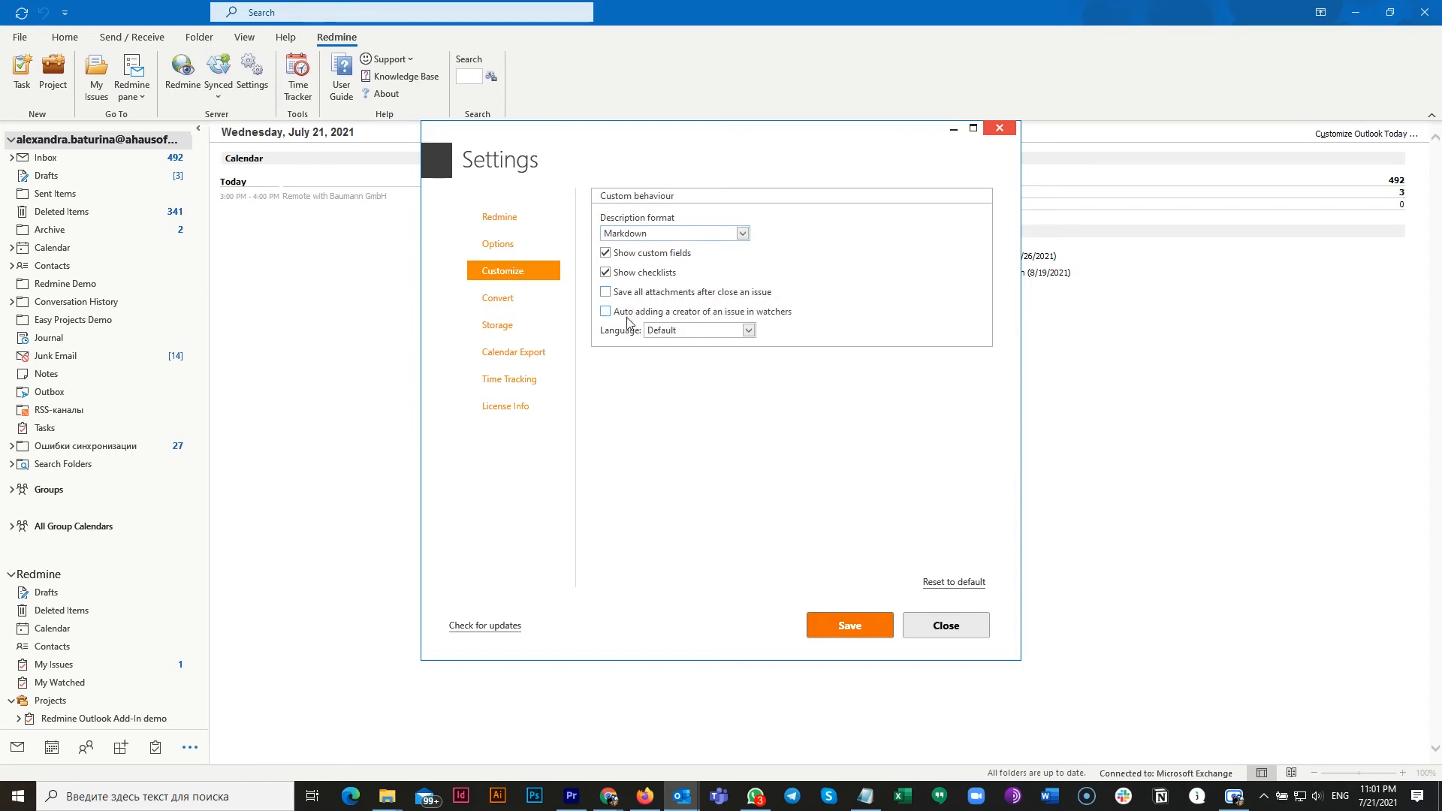
click(748, 331)
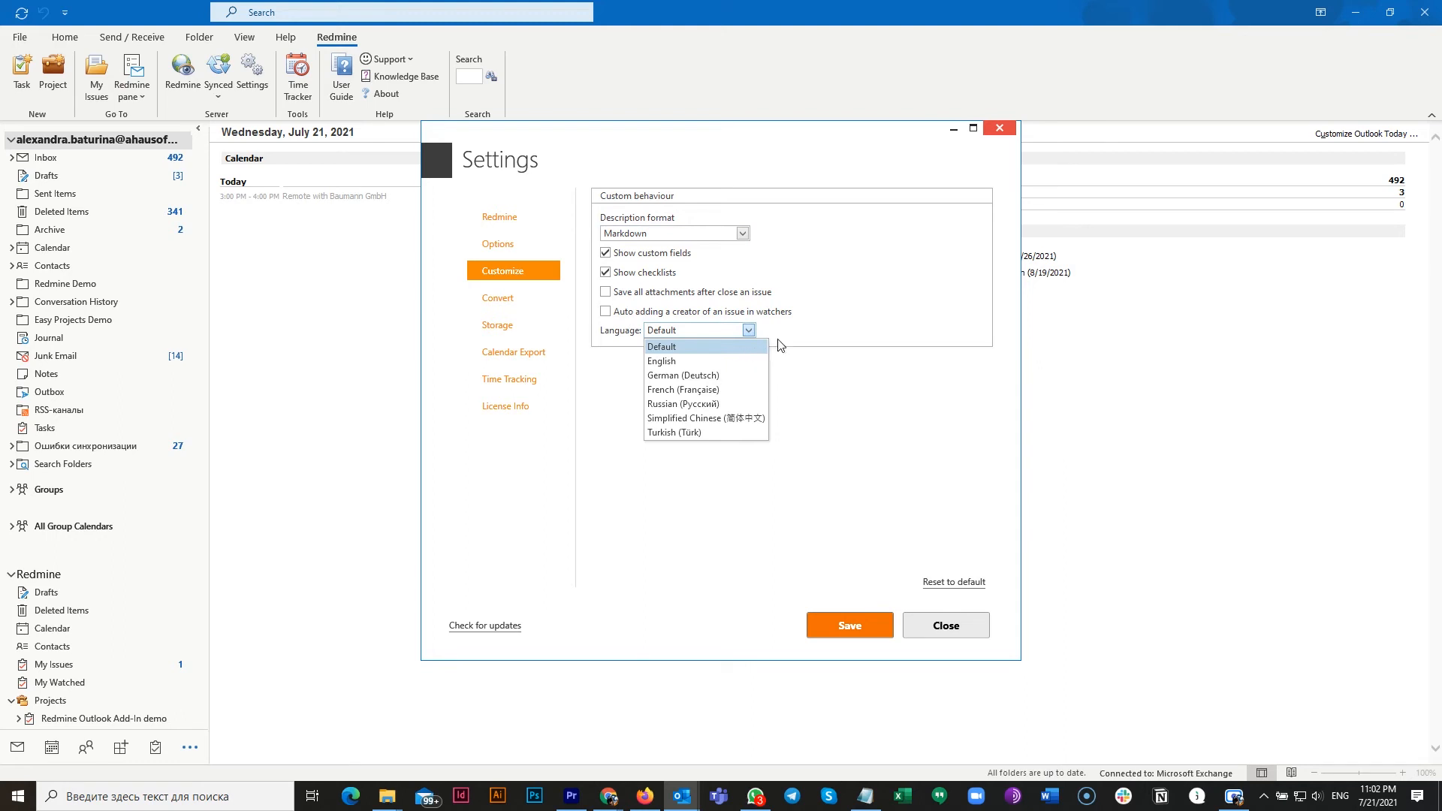
click(733, 315)
Review the add-in's email conversion, storage and calendar export settings, including the project linked to the calendar folder
click(502, 298)
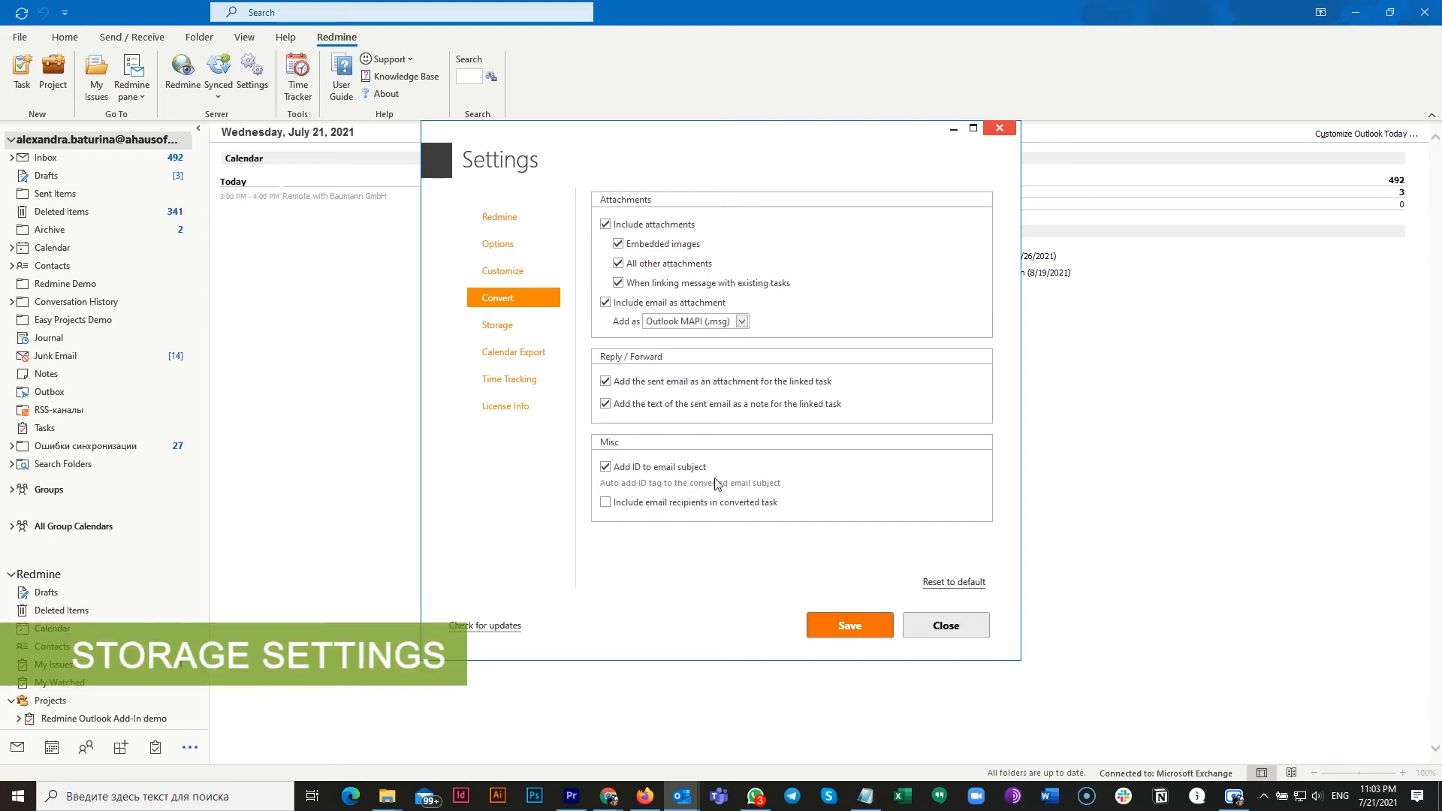
click(506, 326)
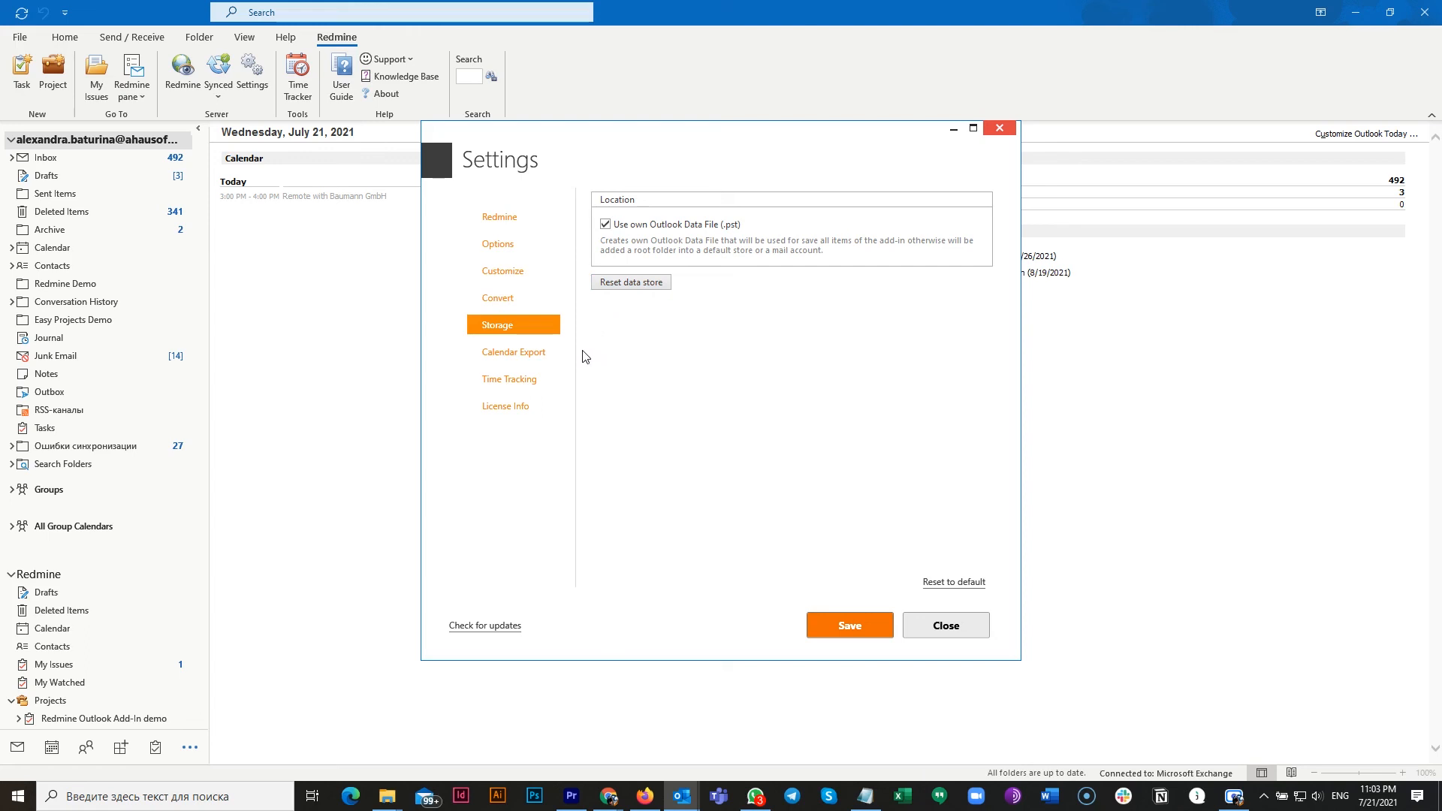
click(533, 358)
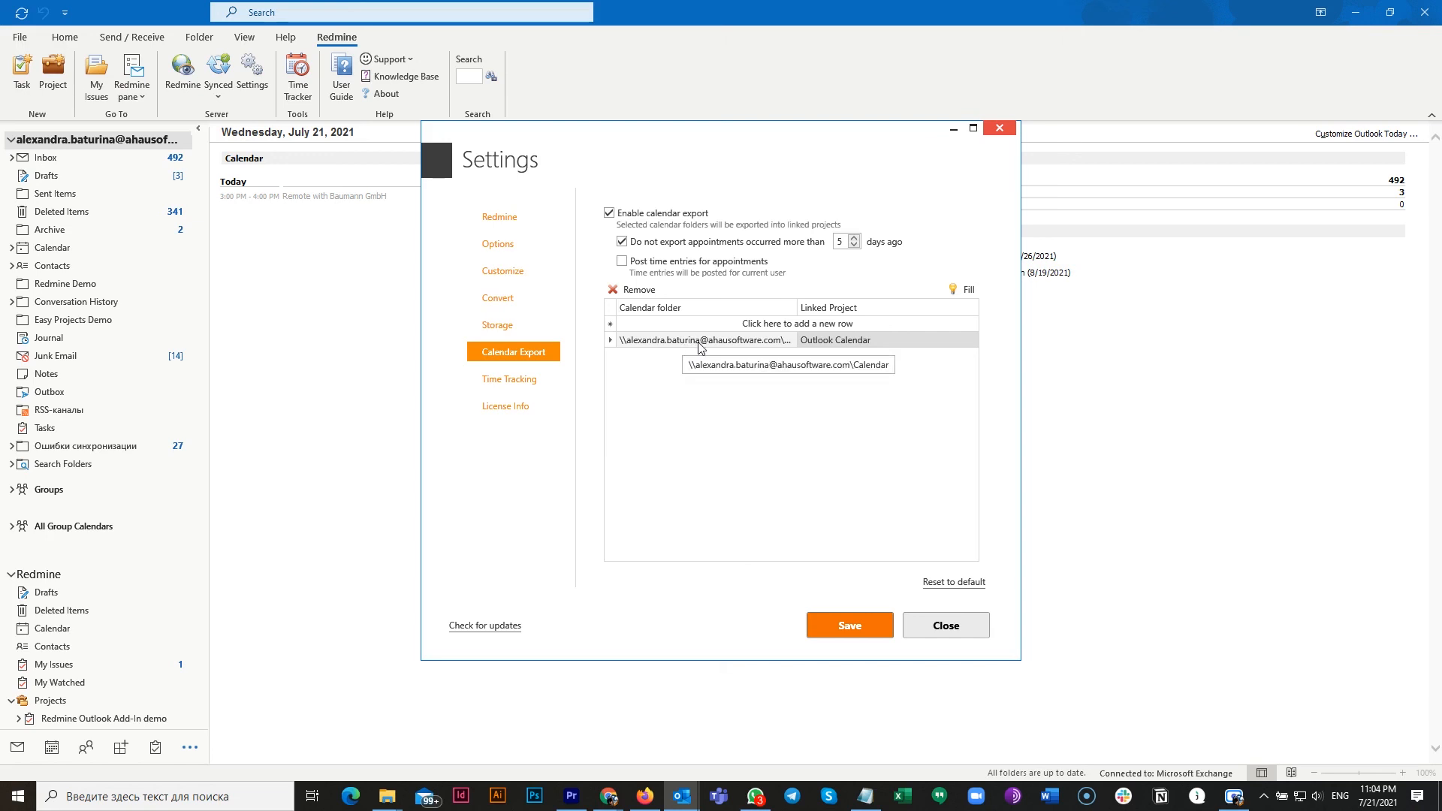
click(898, 340)
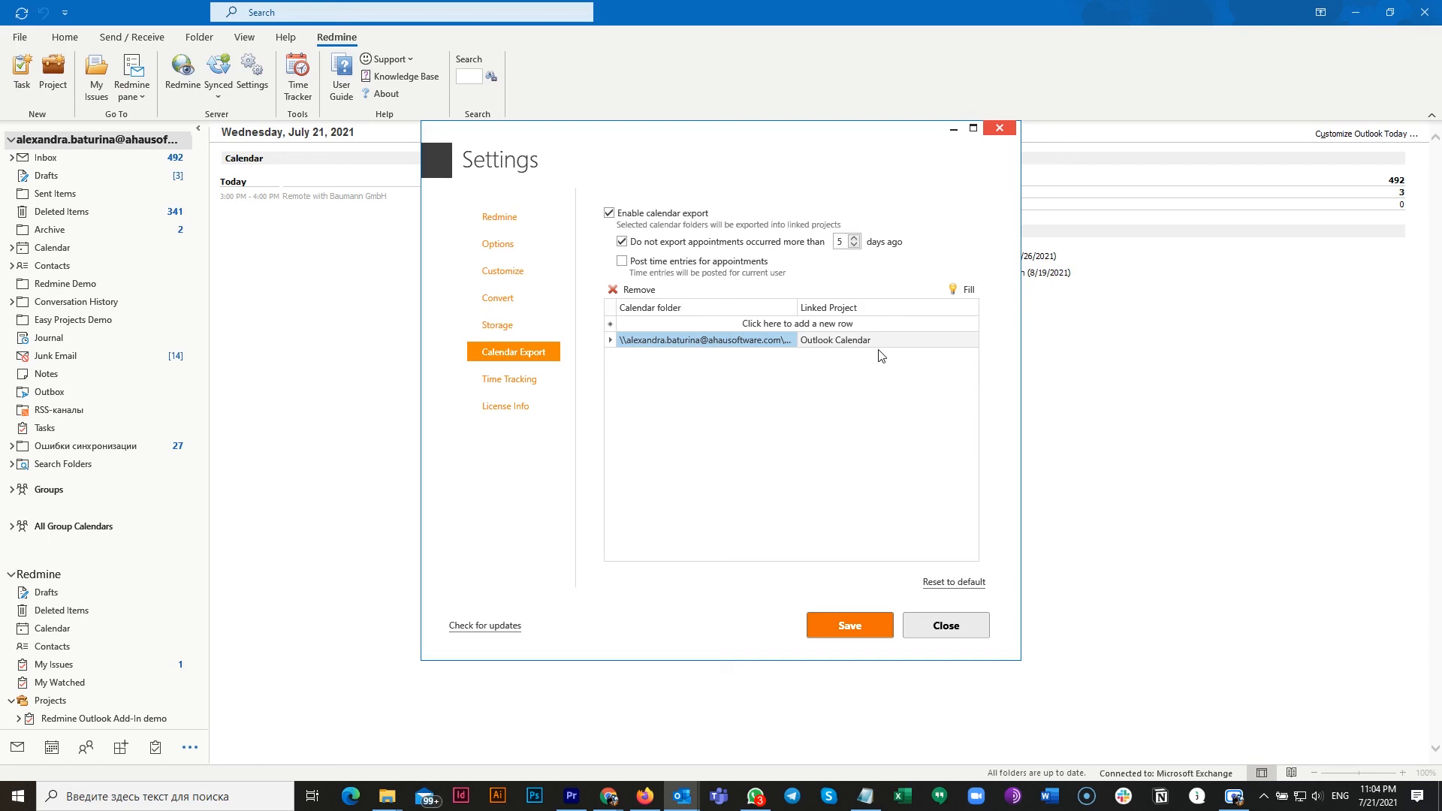
Review the add-in's time tracking and license information settings, and close the settings without saving
click(525, 386)
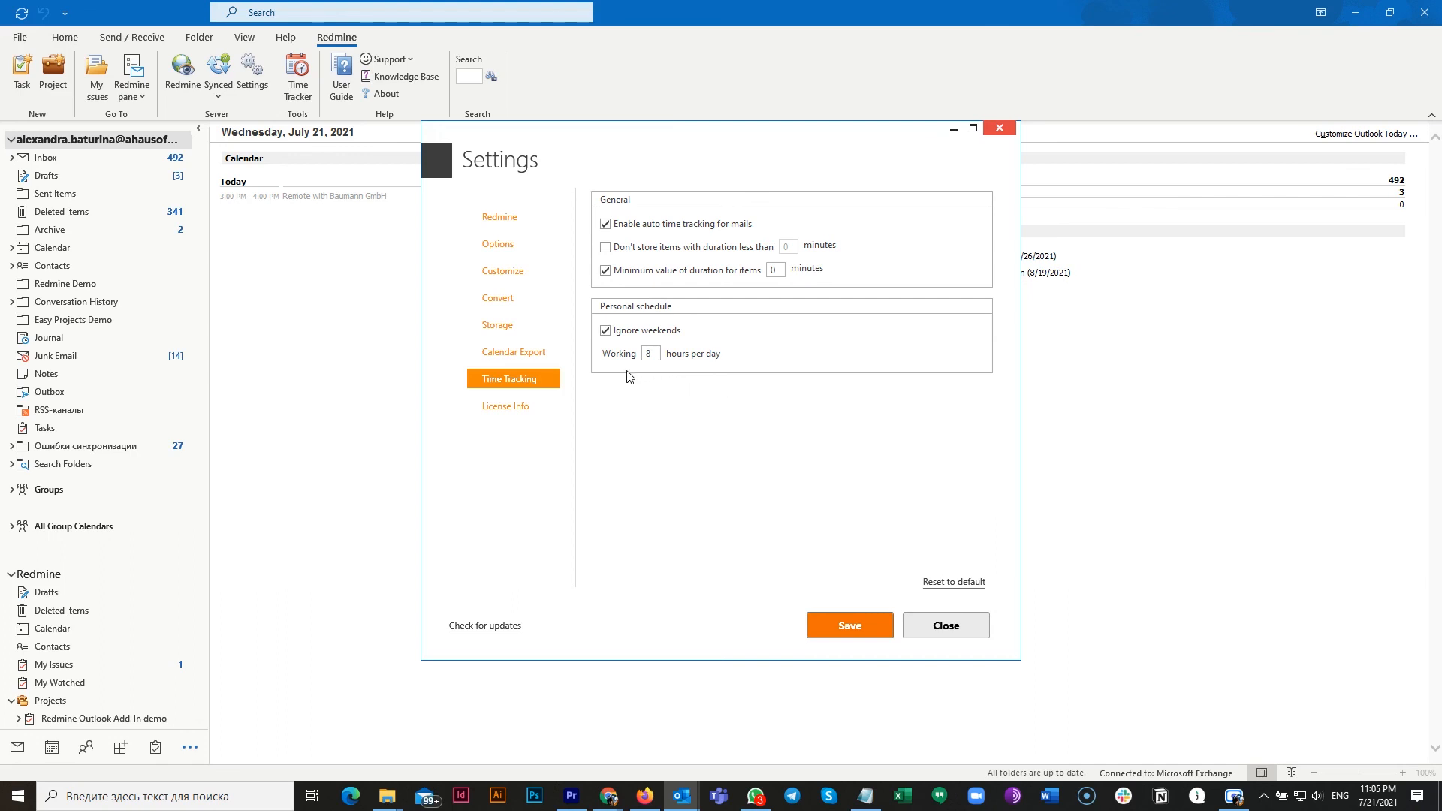
click(522, 412)
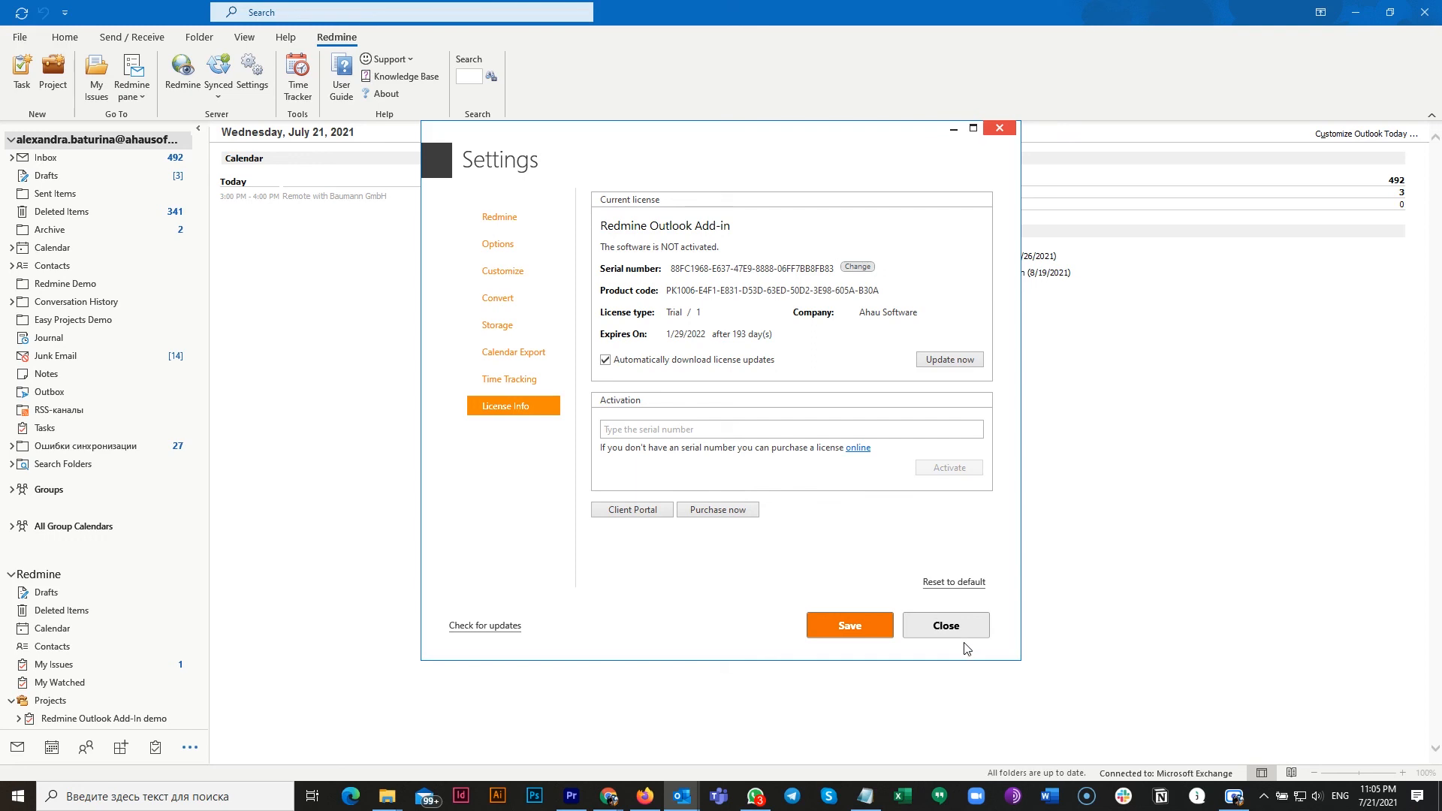
click(946, 626)
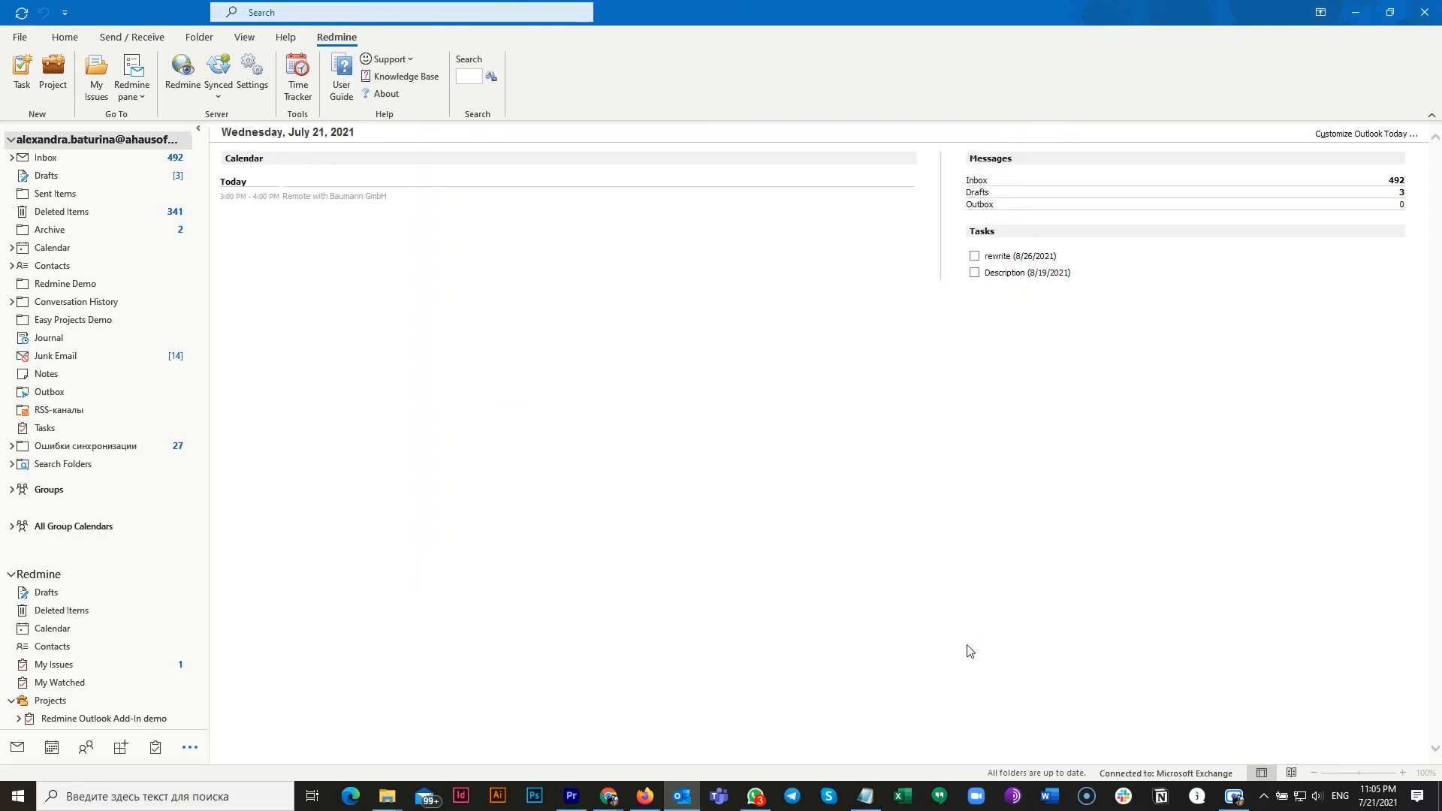